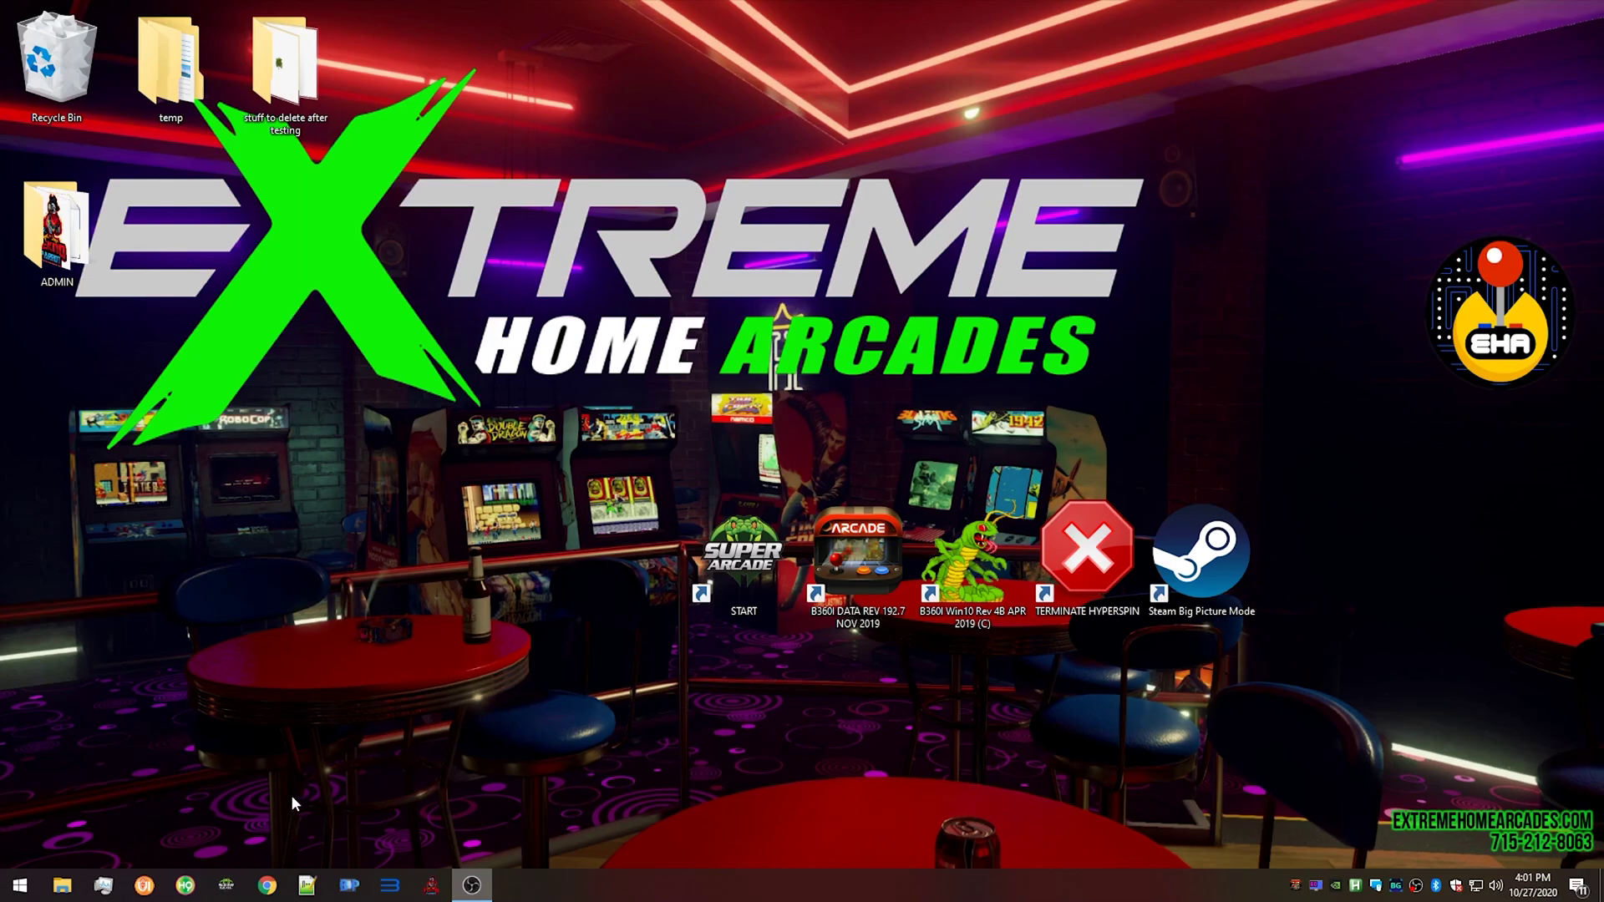
Open File Explorer, snap it to the left half of the screen, and open the Arcade folder on the D: drive.
left_click(60, 887)
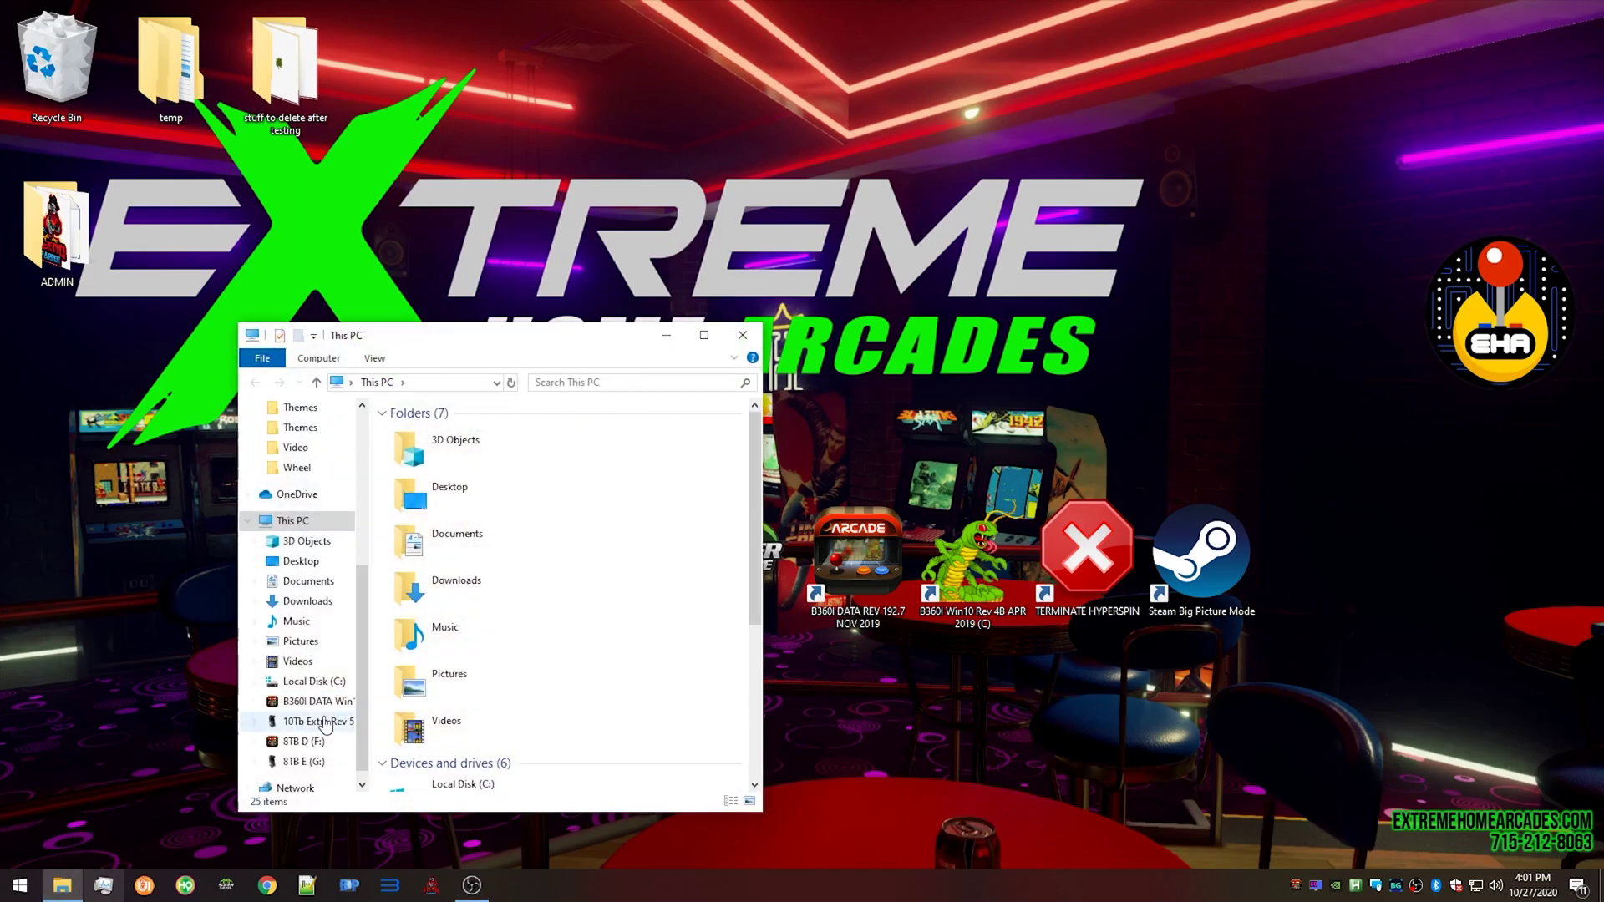
left_click_drag(455, 338, 2, 336)
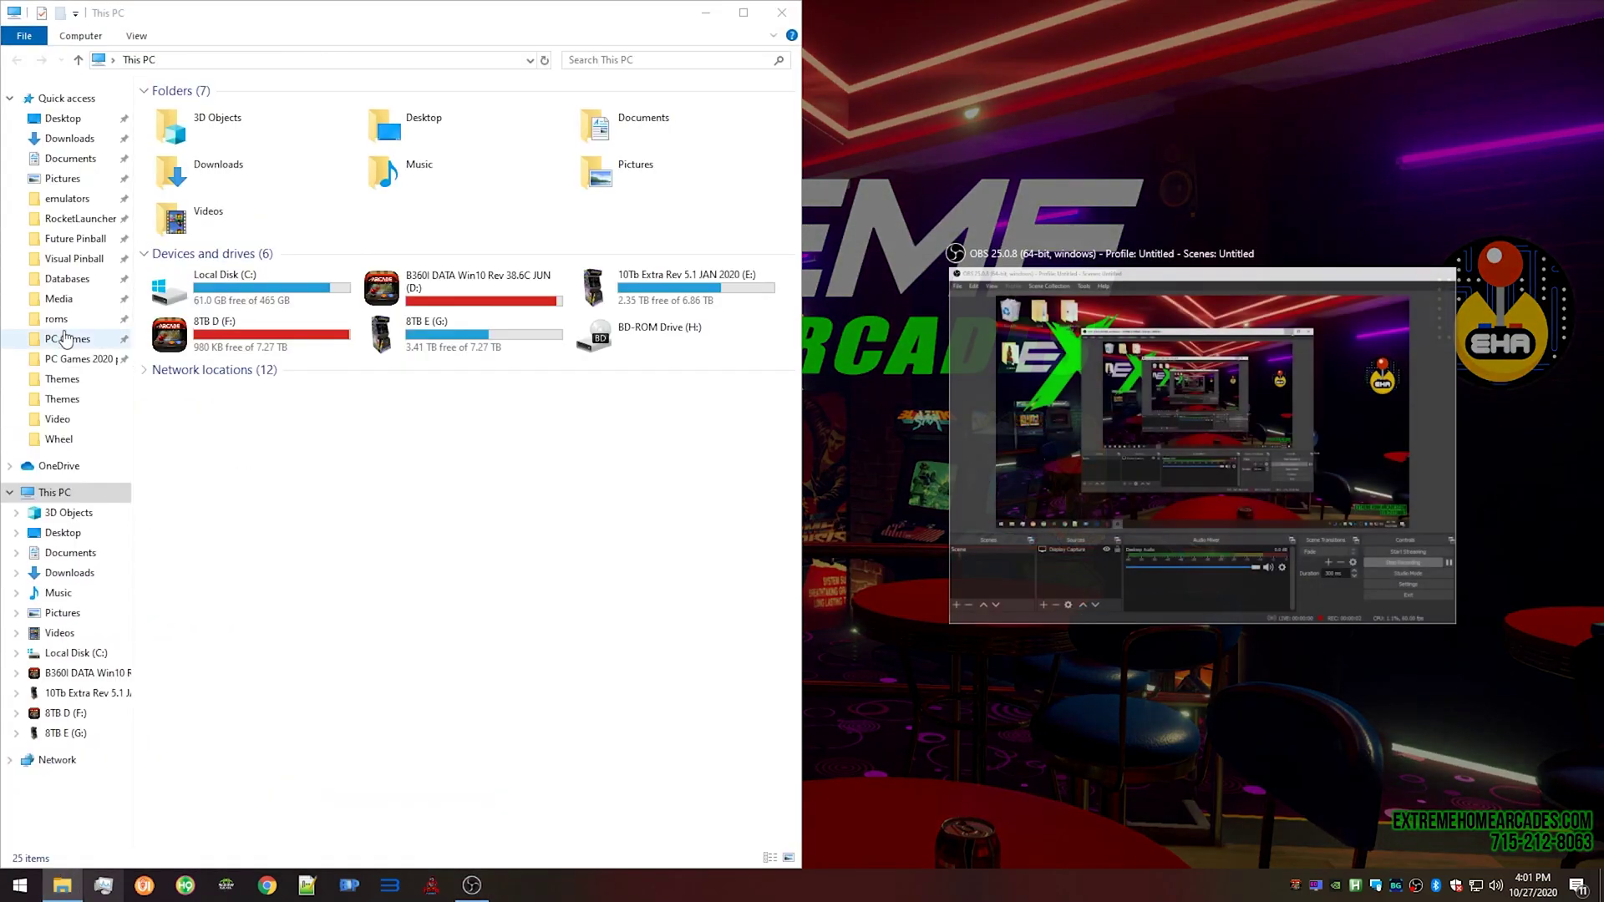
double_click(440, 308)
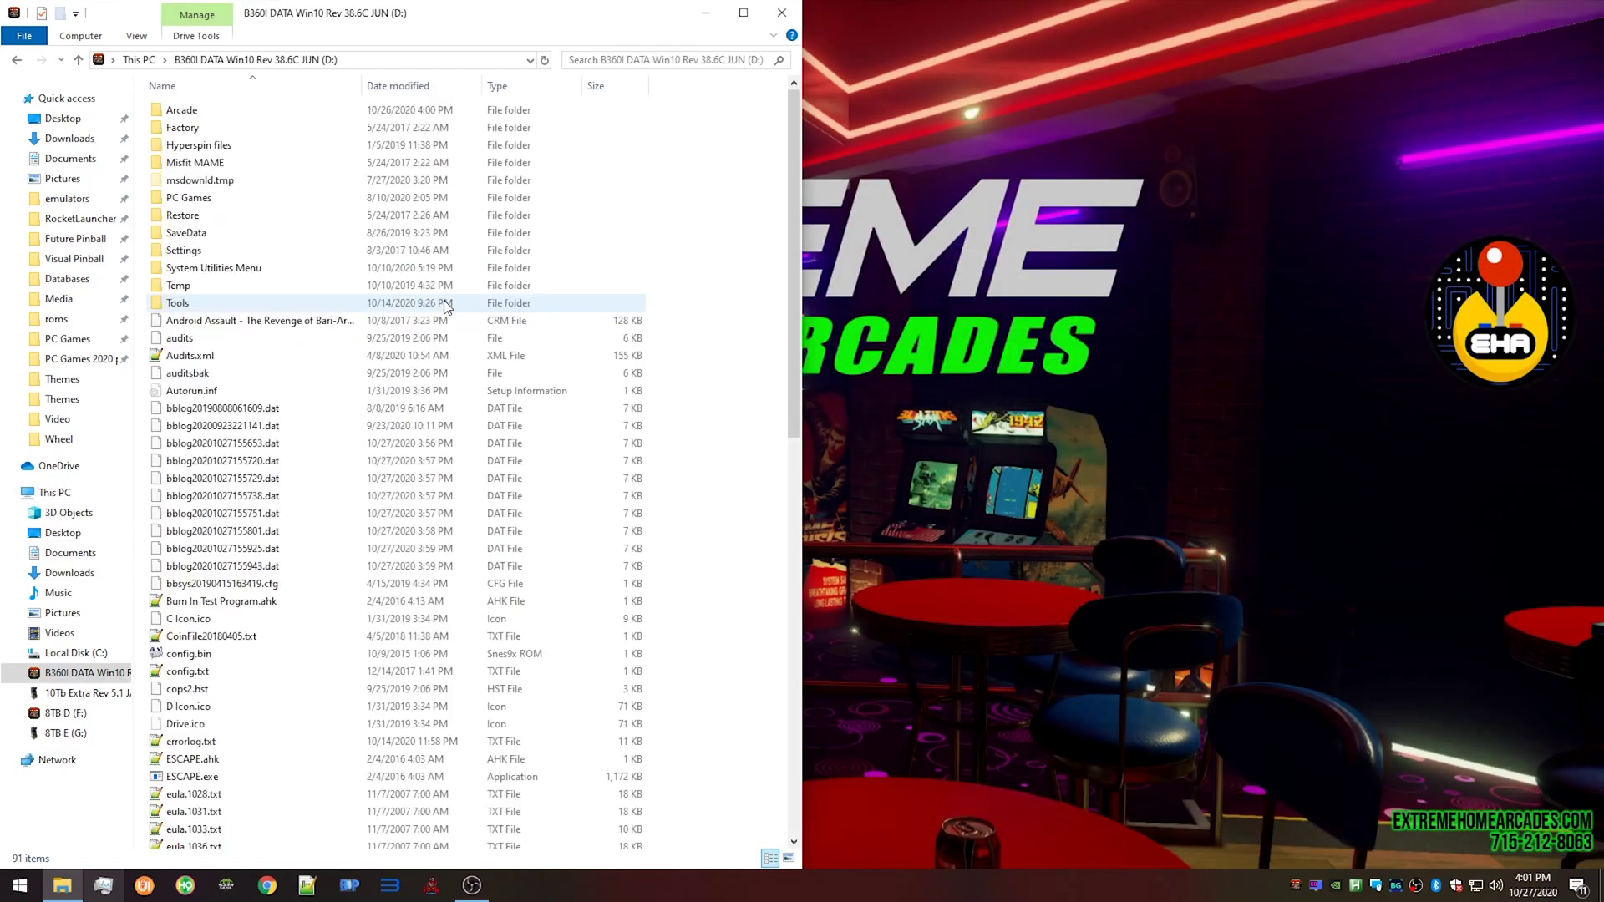
double_click(190, 113)
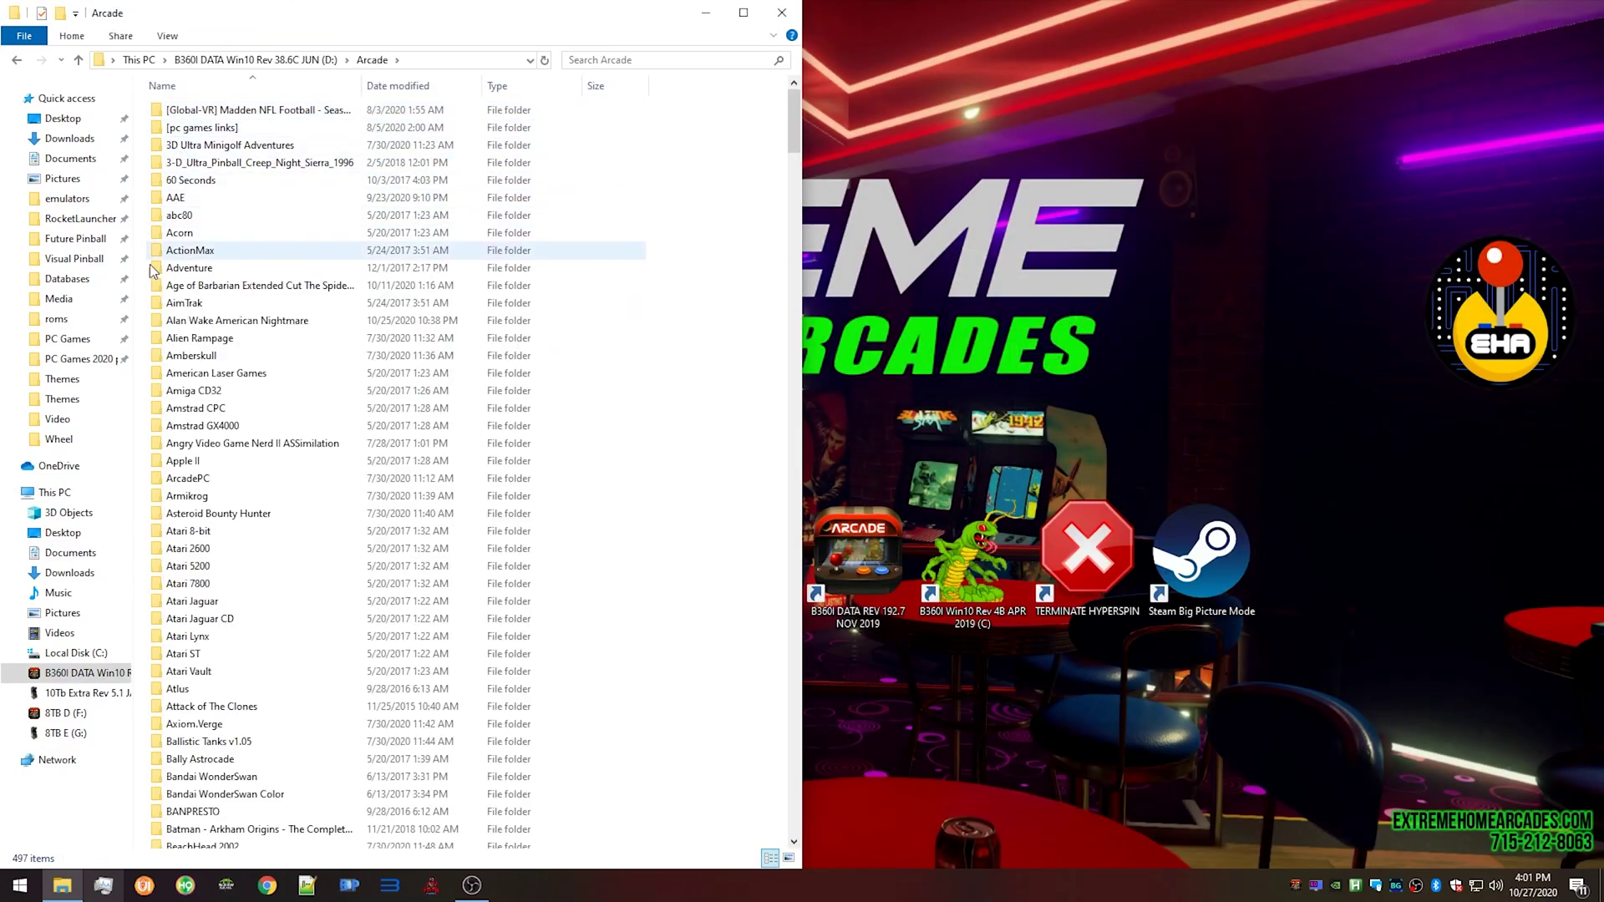
Open the PC GAMES folder inside the Databases folder of Arcade.
left_click(94, 282)
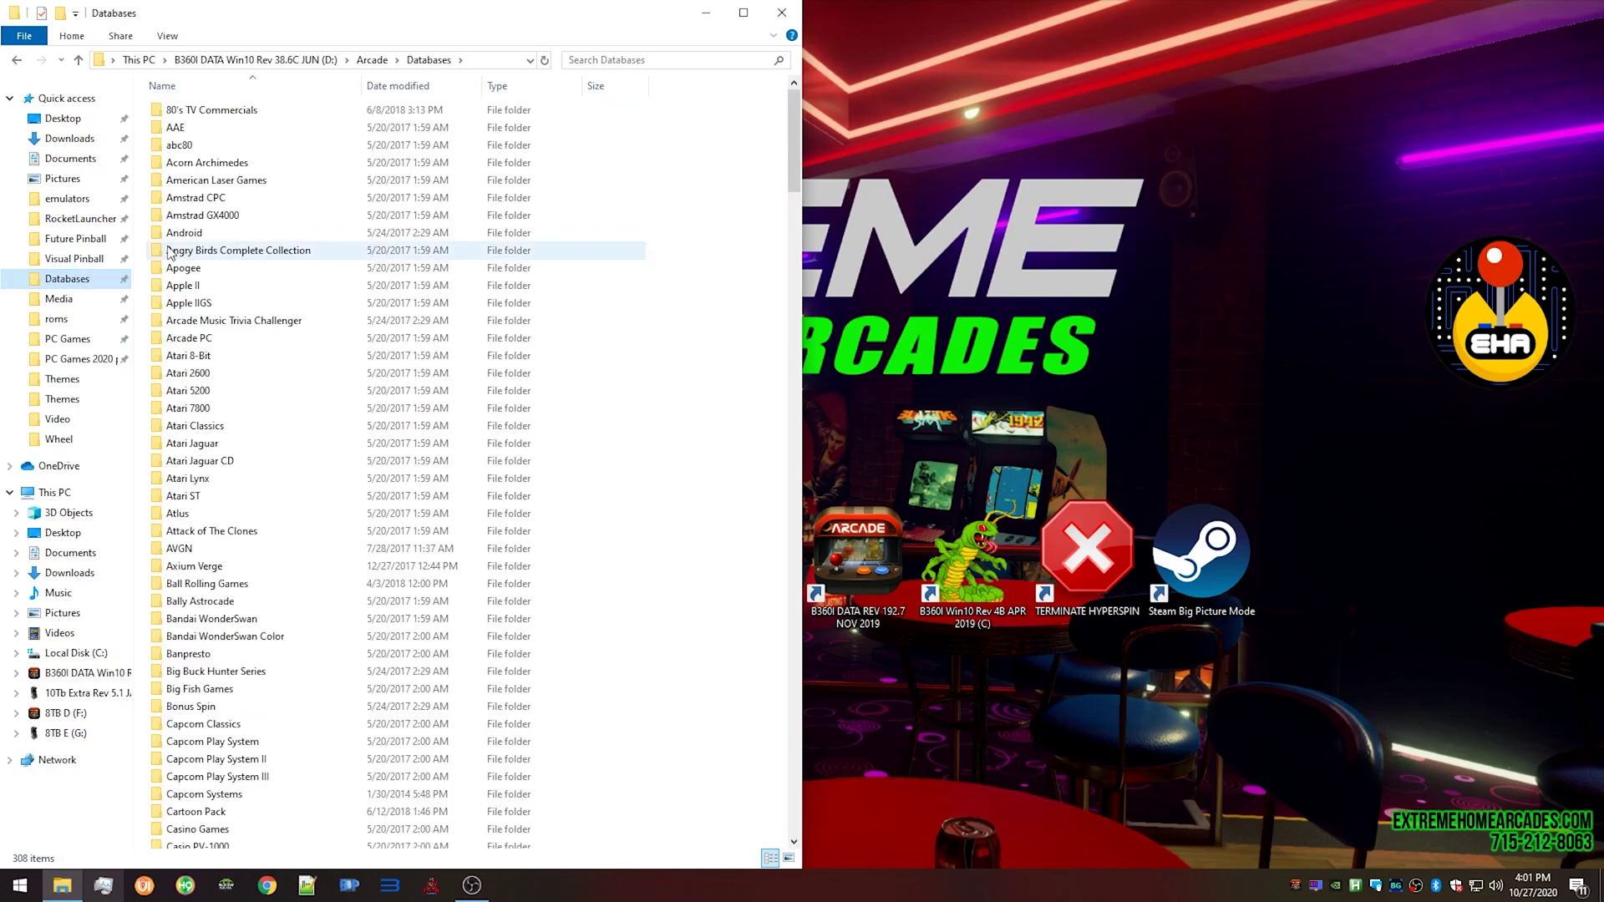
left_click(372, 59)
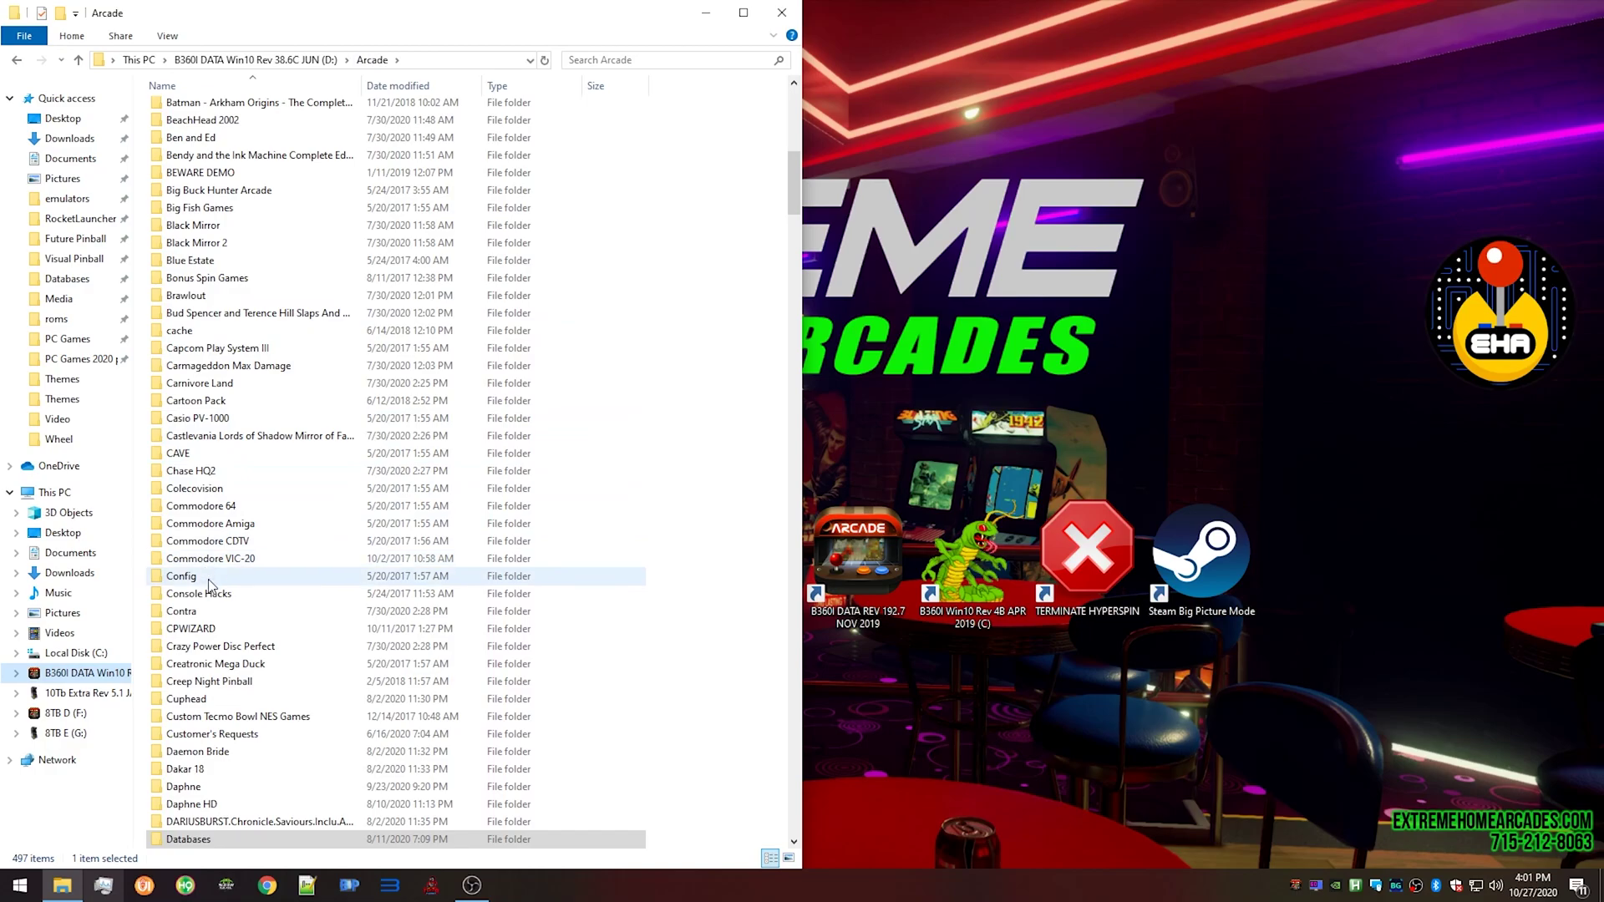
double_click(211, 840)
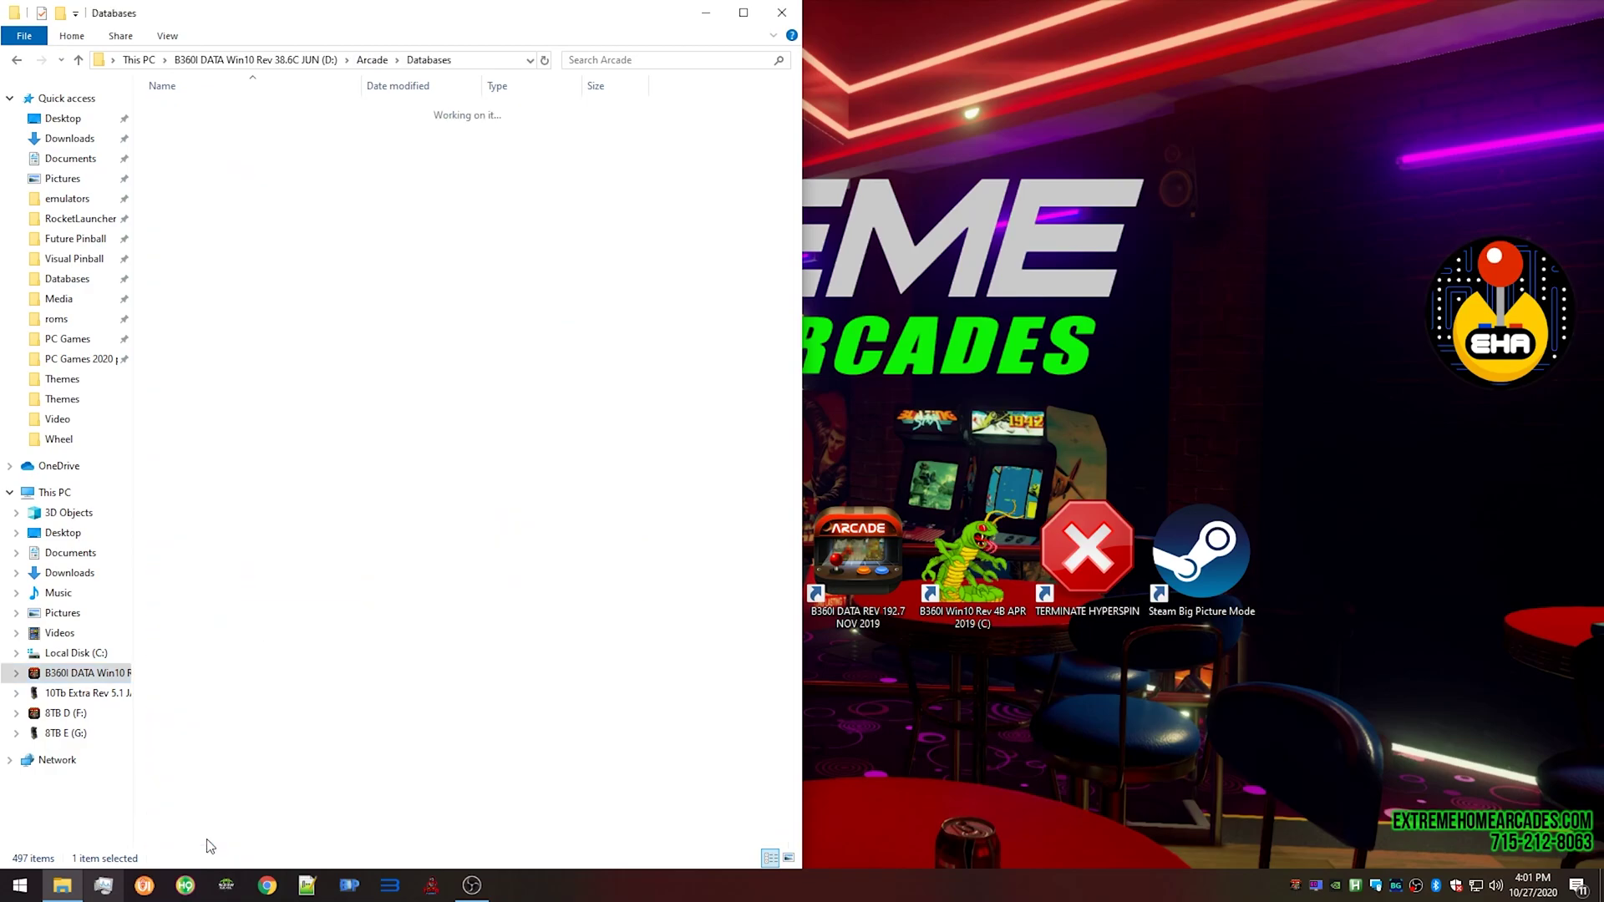
left_click(271, 307)
scroll(272, 308, "down", 20)
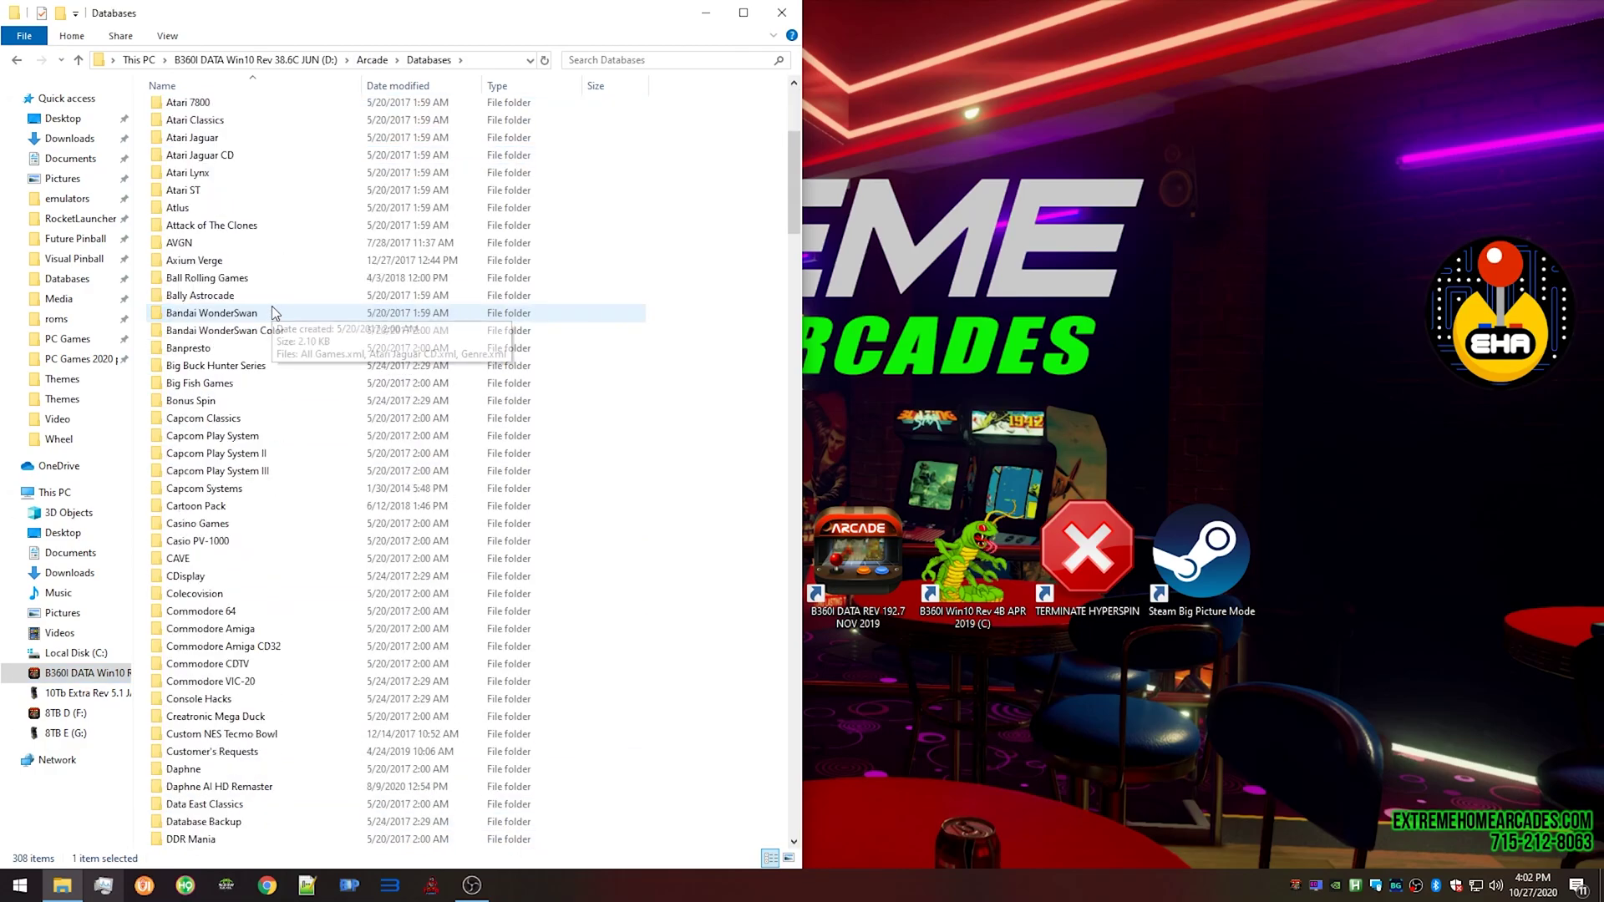
scroll(272, 312, "down", 20)
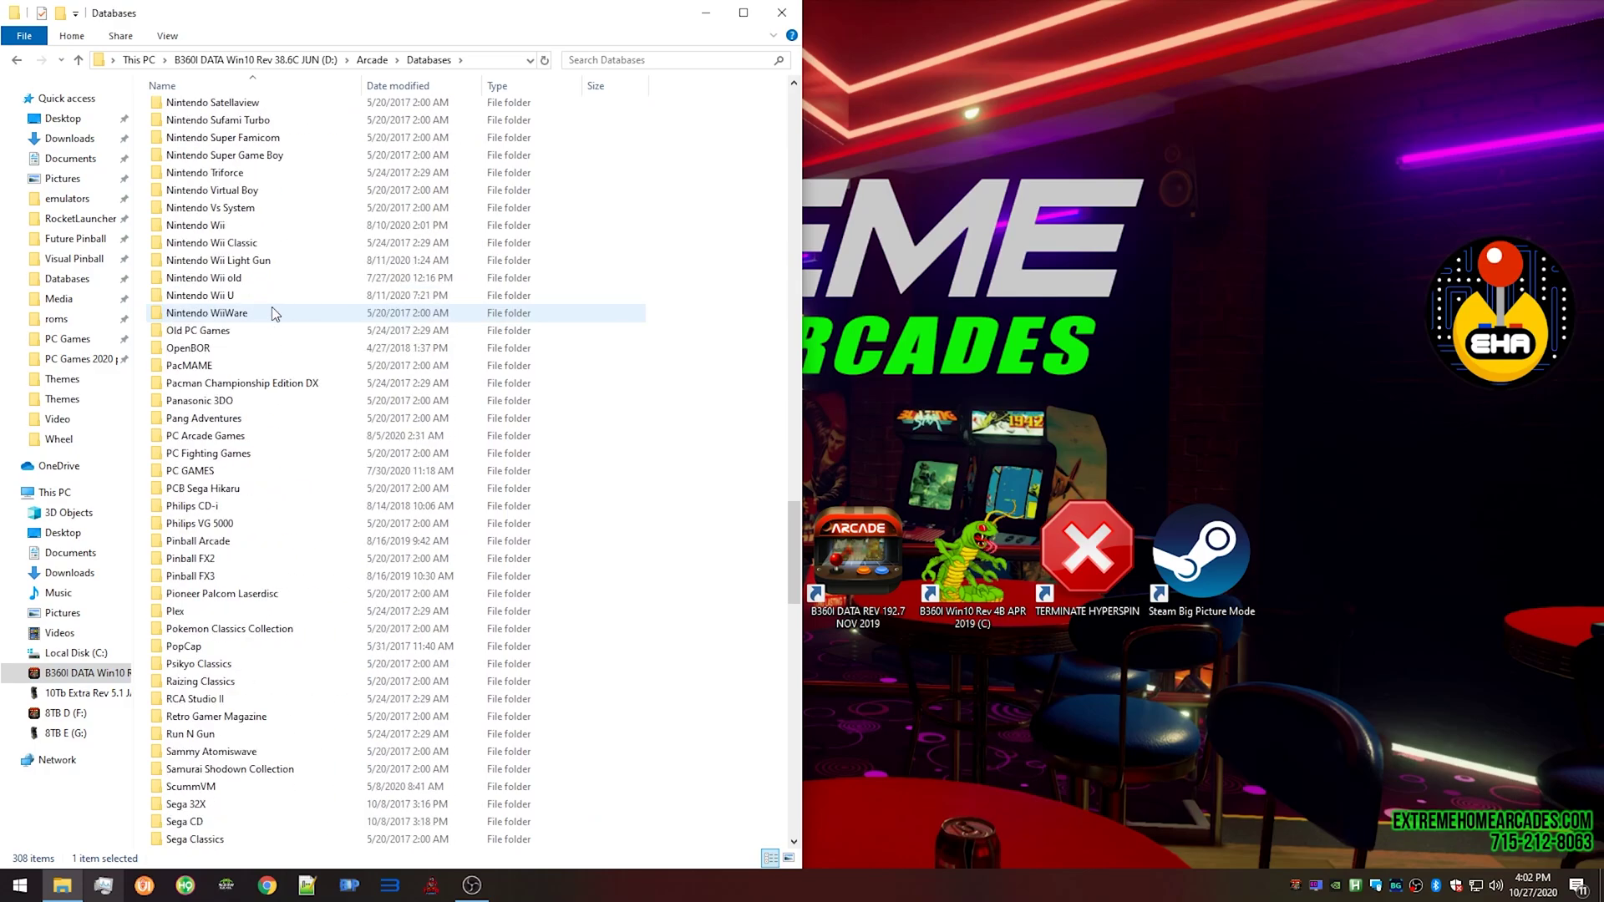
double_click(246, 471)
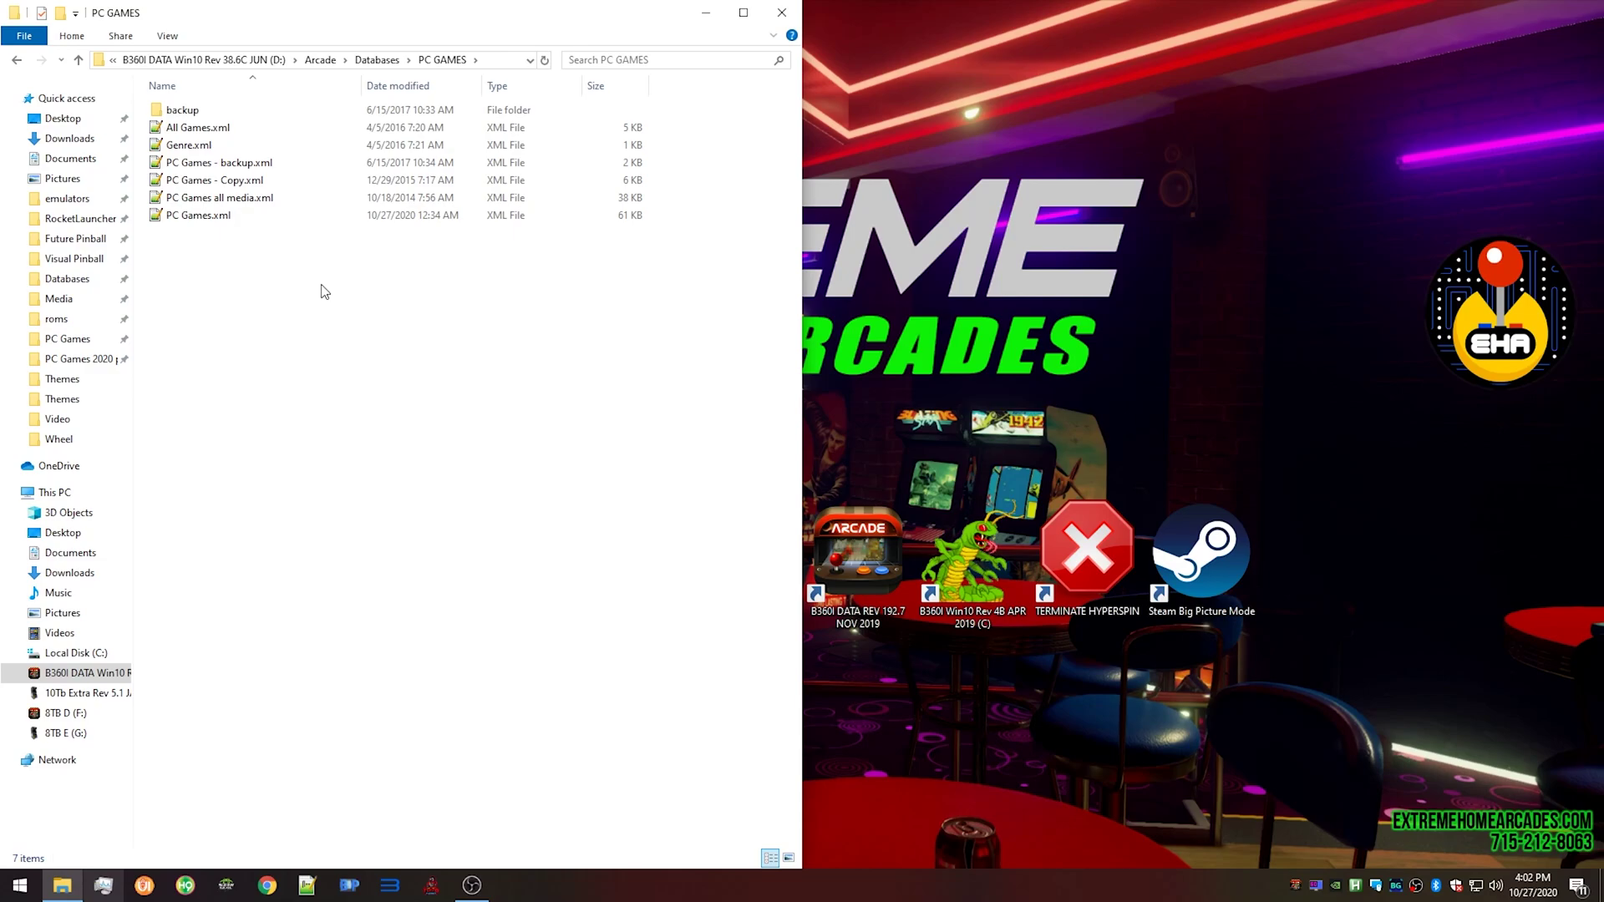
Open PC Games.xml in Notepad++ and snap its window to the right half of the screen.
left_click(254, 218)
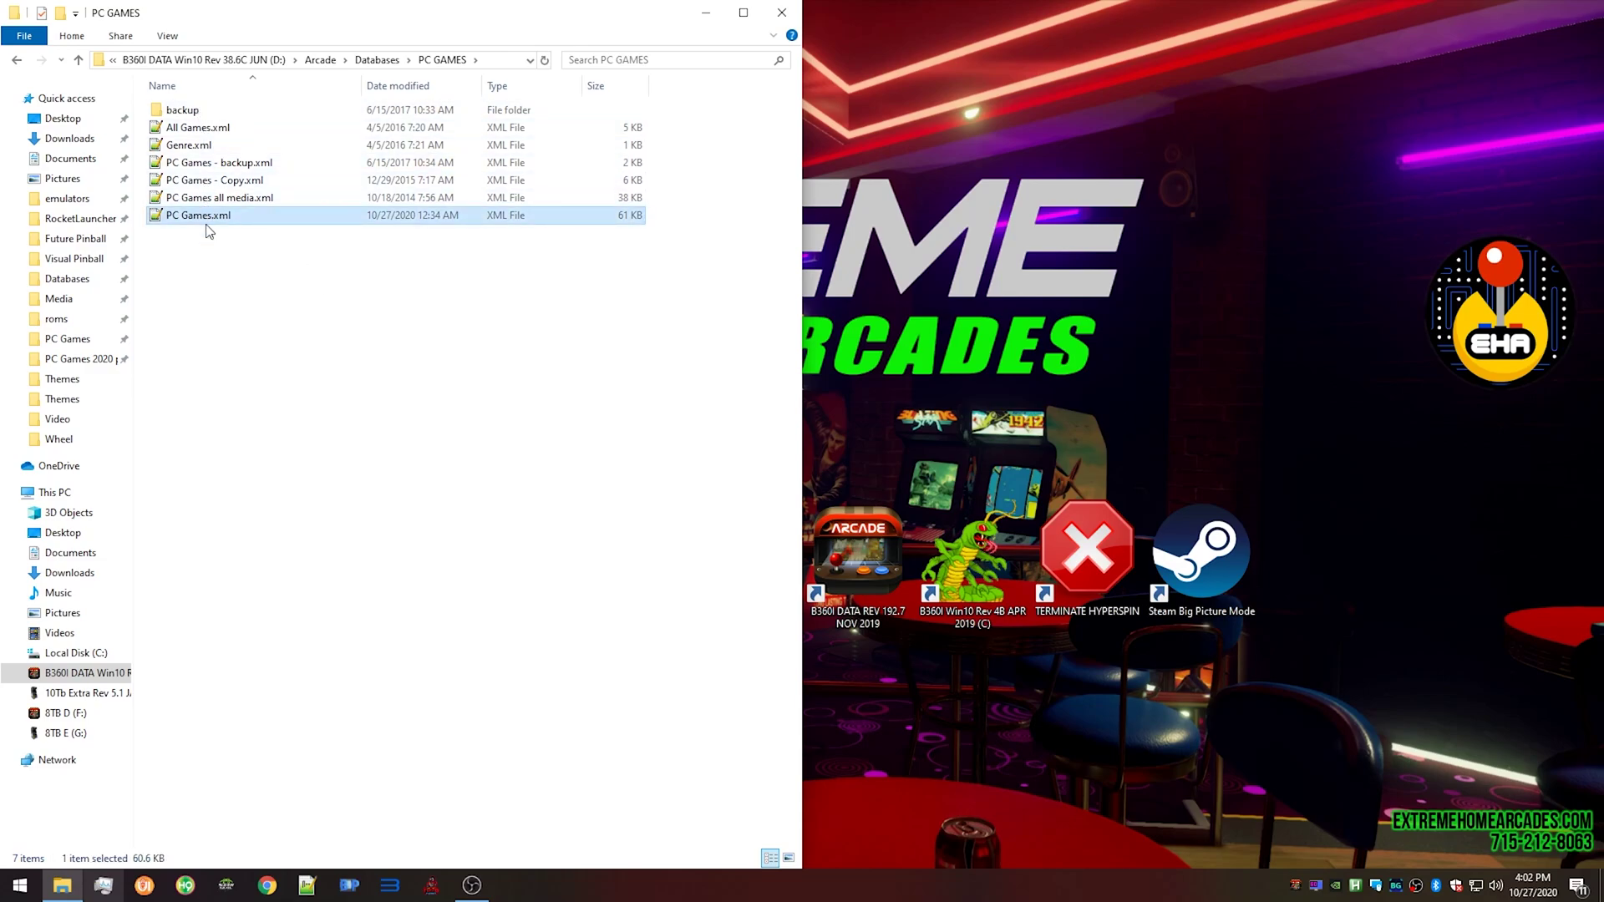
double_click(227, 219)
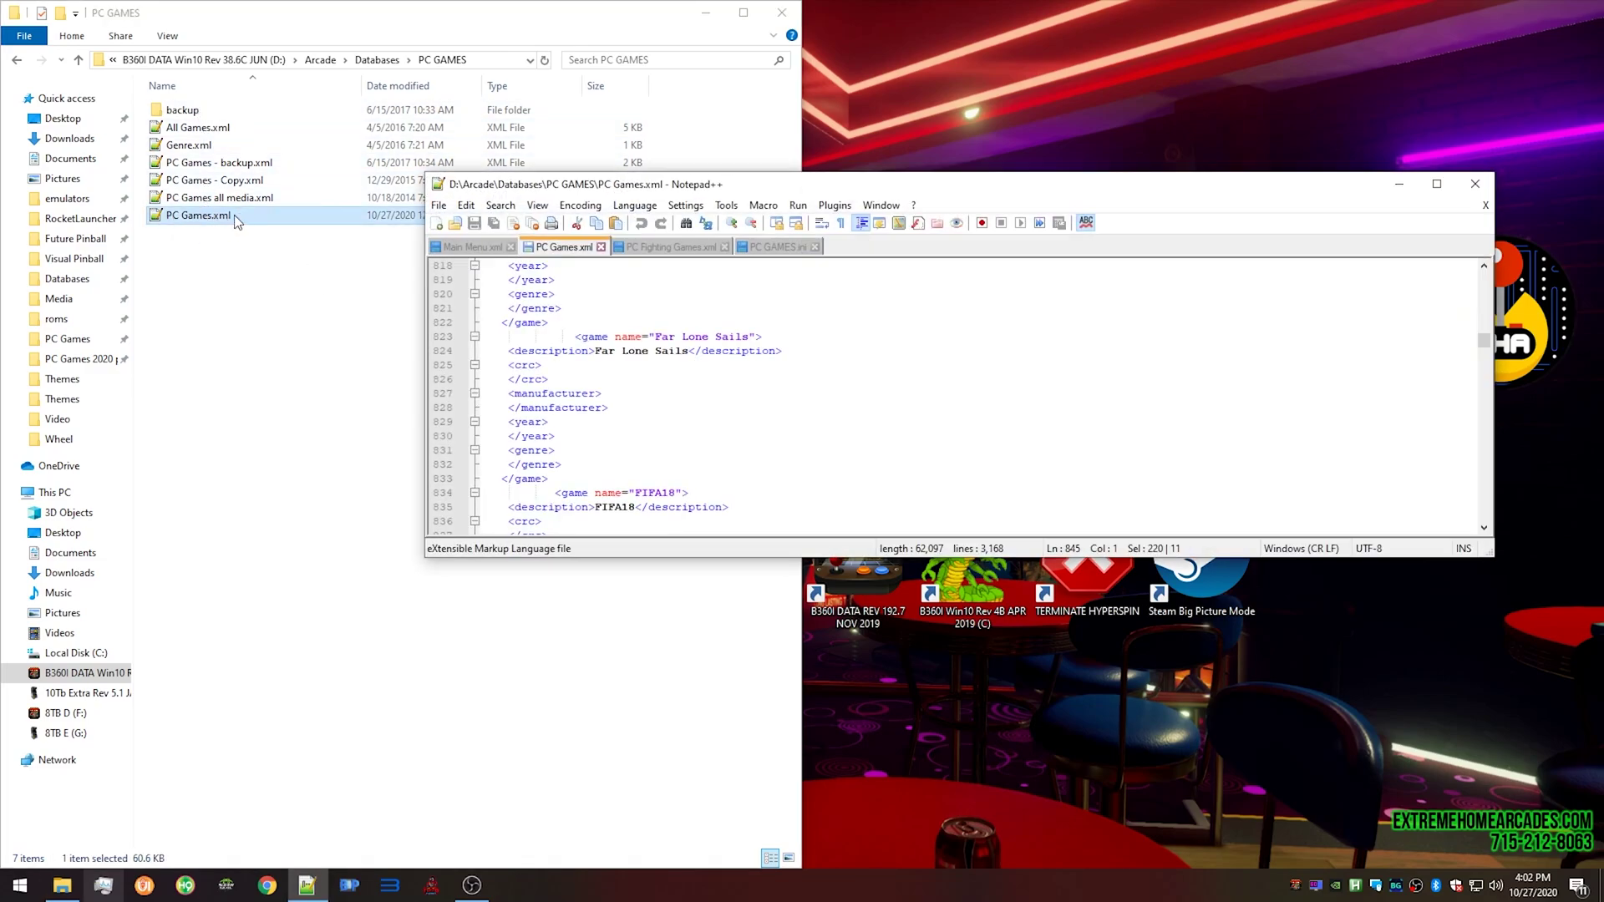
left_click_drag(753, 193, 1600, 188)
left_click(535, 380)
left_click(980, 373)
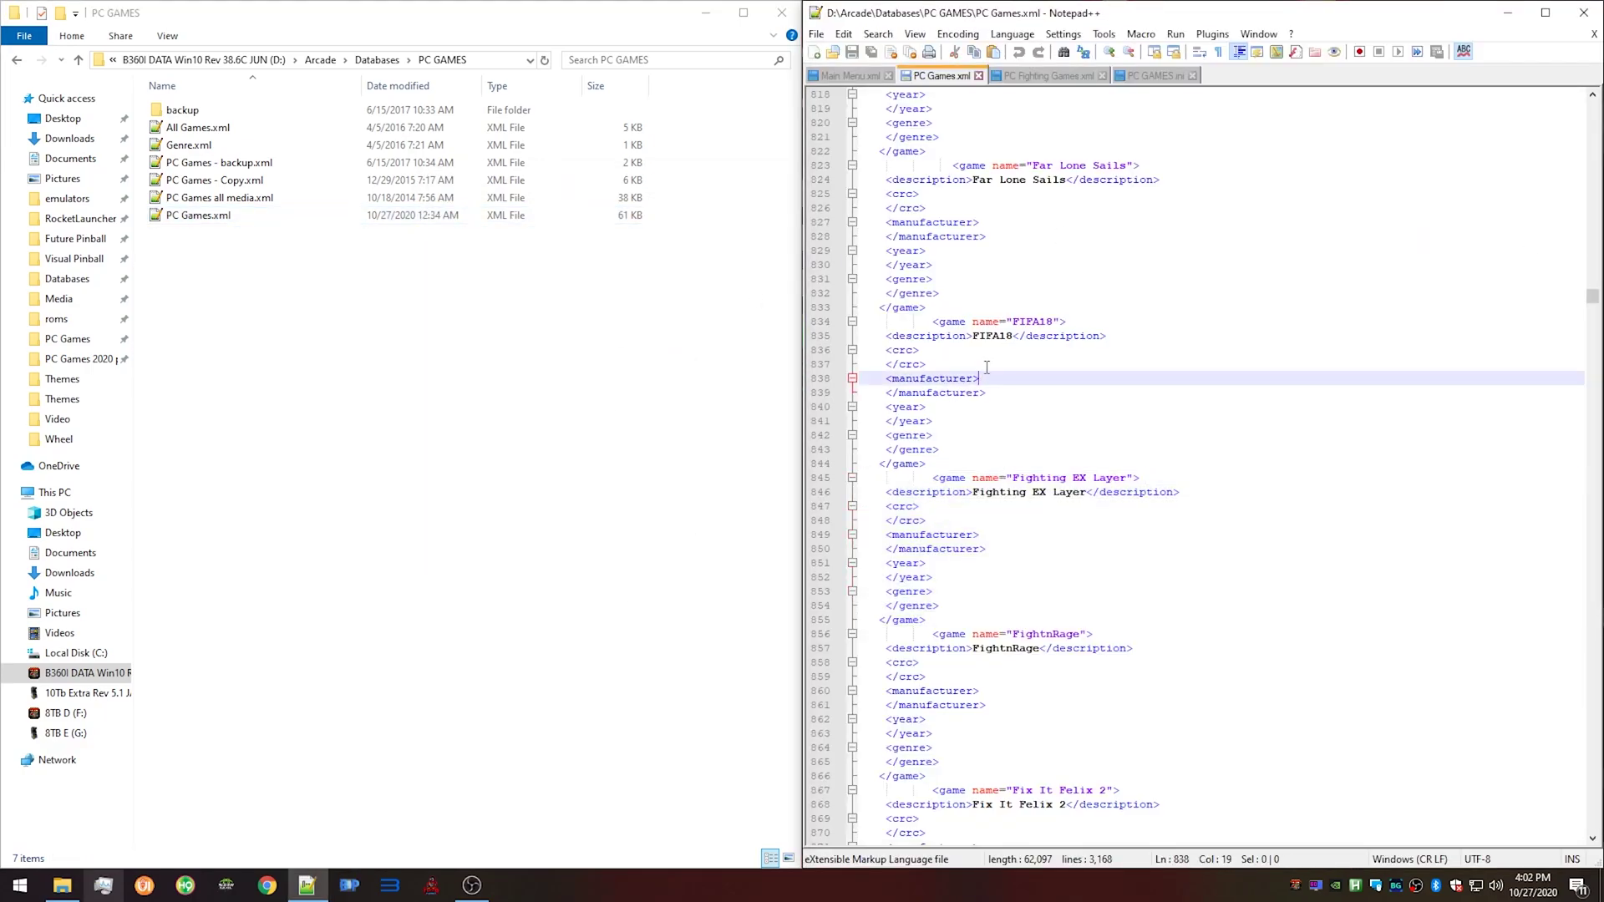
Copy the complete Grand Theft Auto V entry in PC Games.xml, from its opening game tag through its closing game tag.
scroll(1002, 371, "up", 12)
scroll(1021, 371, "down", 10)
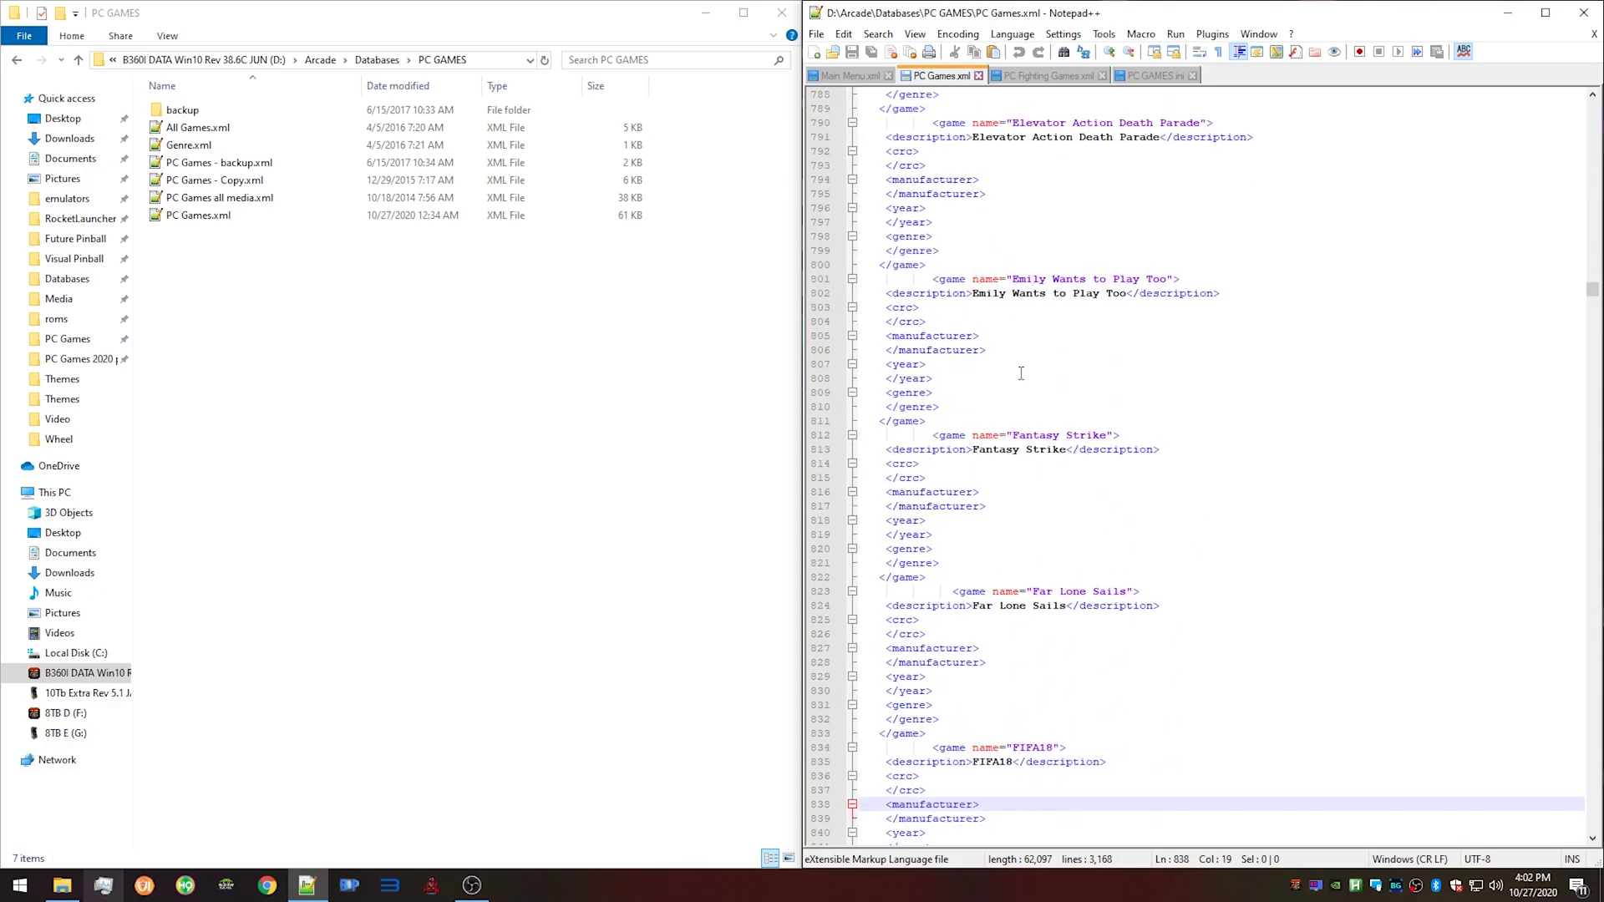
scroll(1020, 374, "down", 17)
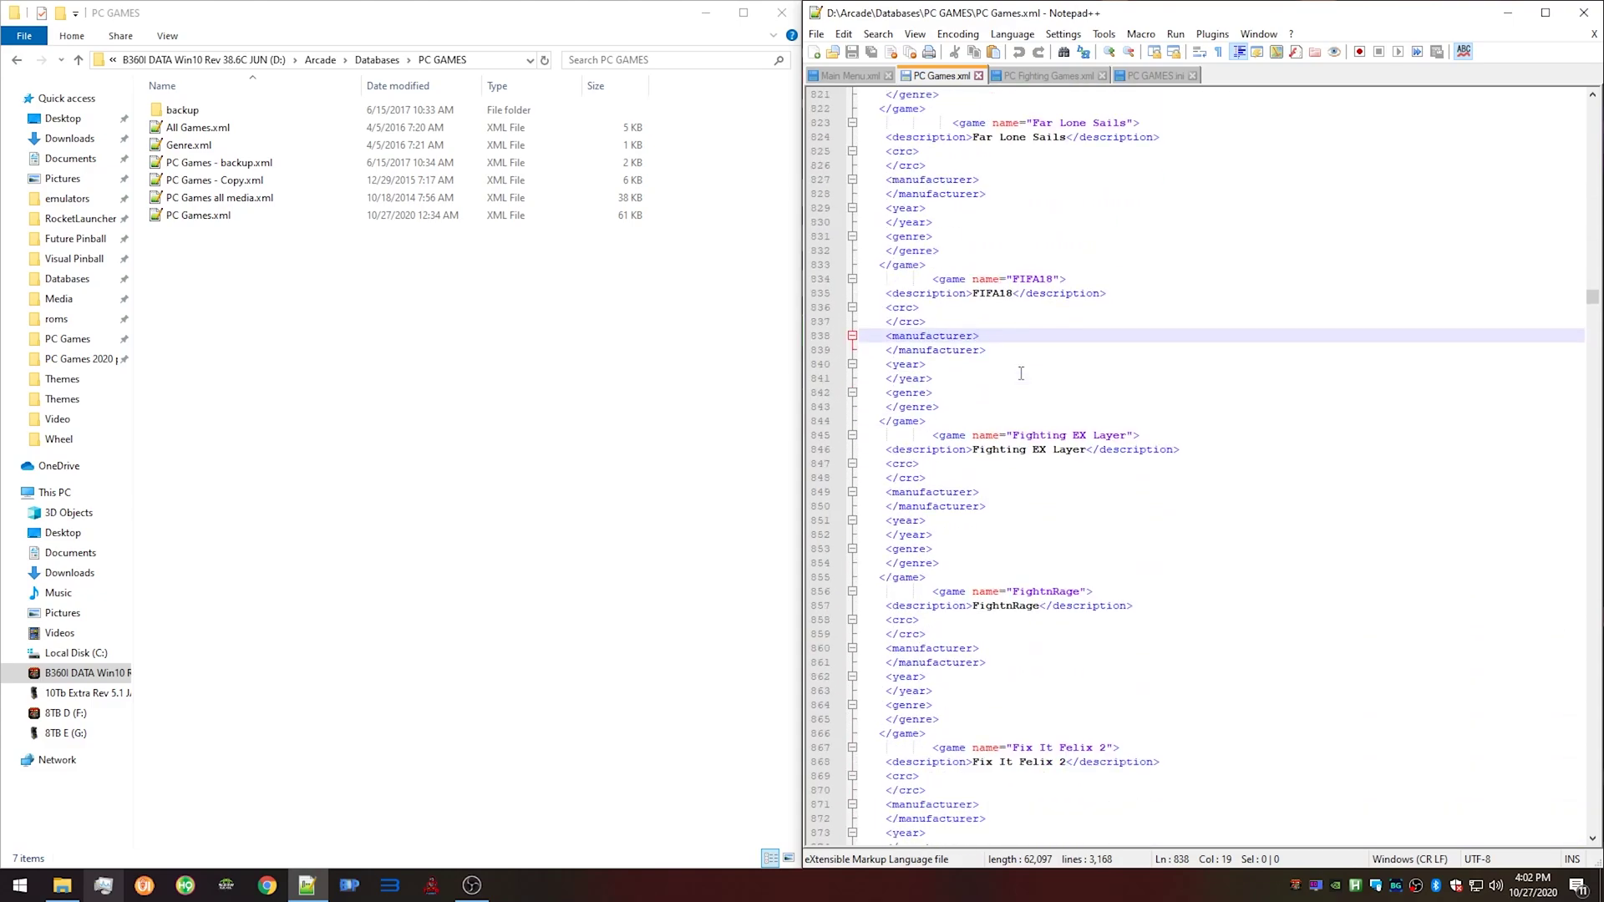
scroll(1021, 374, "down", 17)
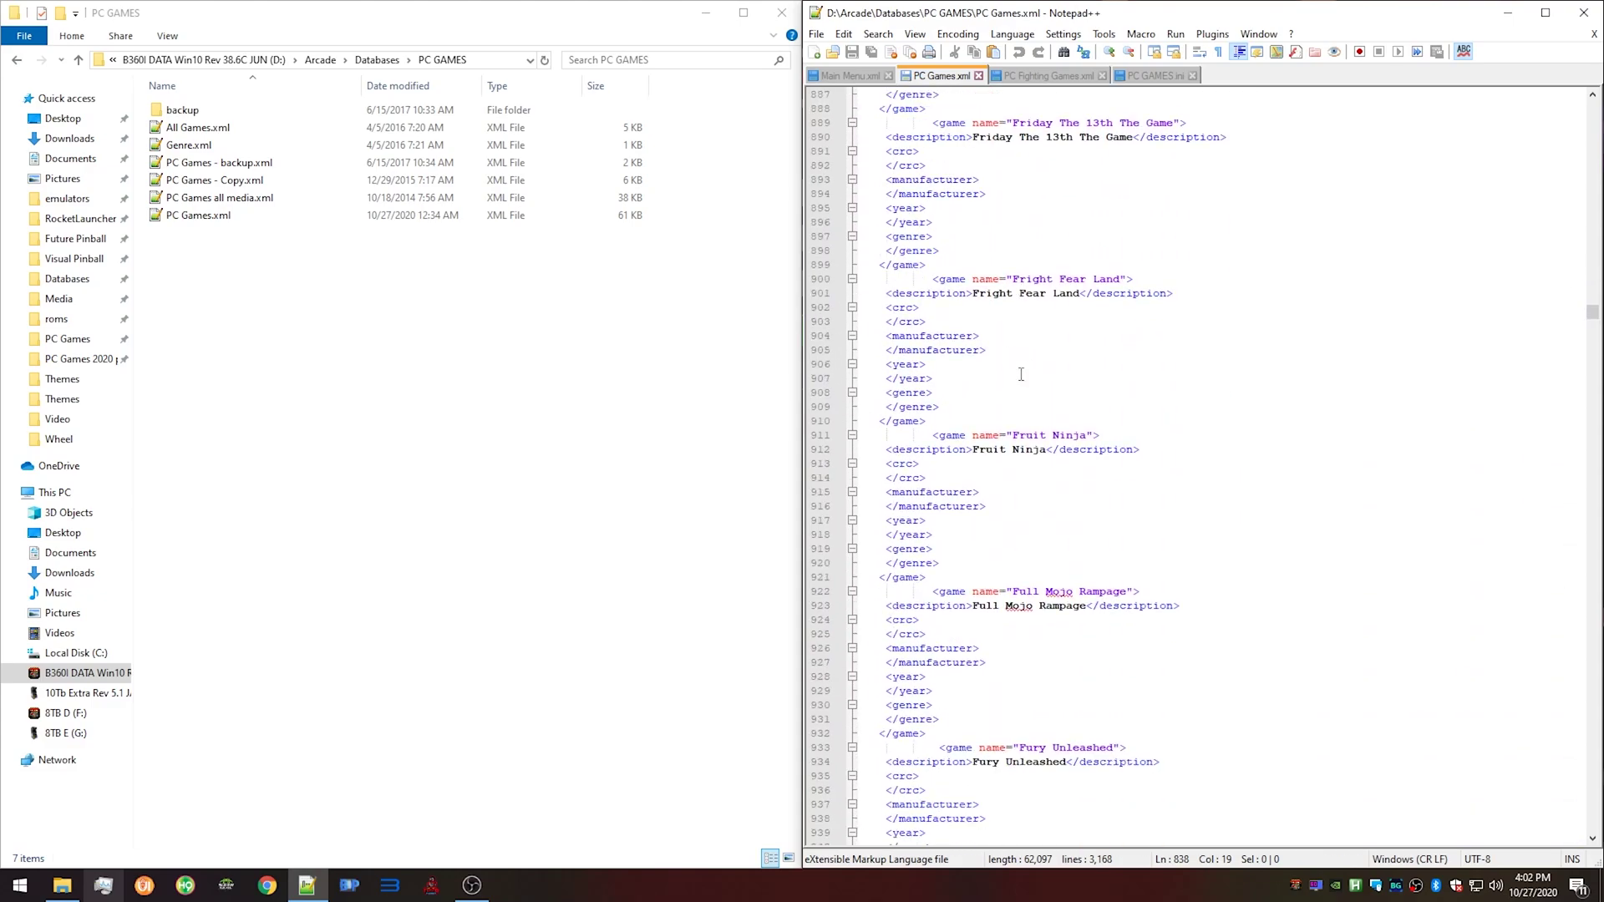
scroll(1021, 373, "down", 15)
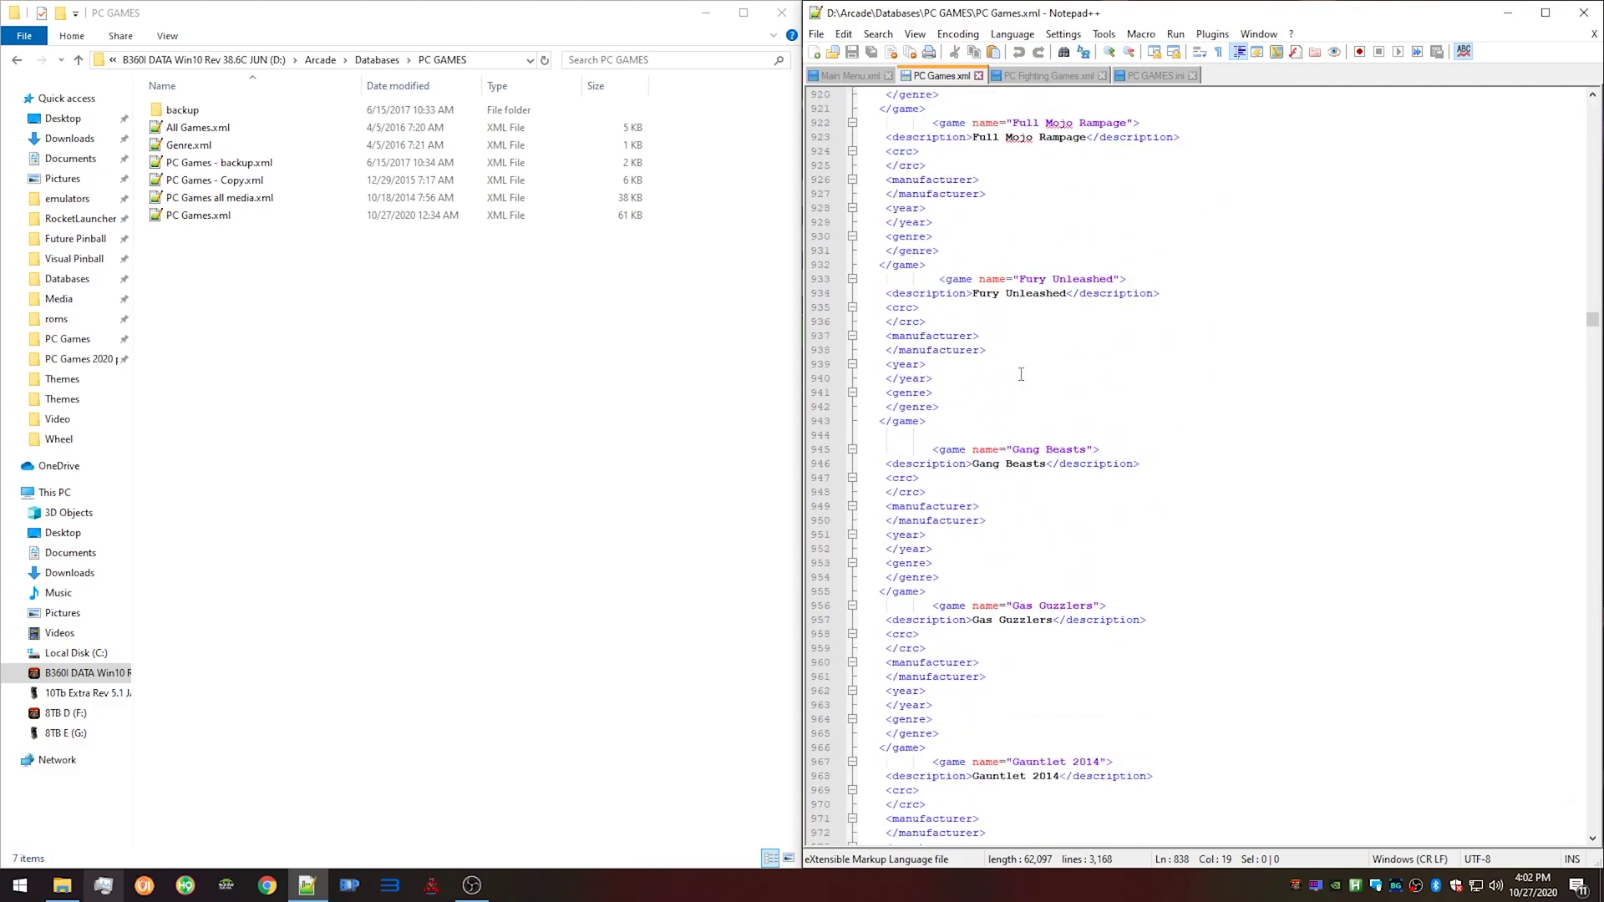
scroll(1020, 373, "down", 2)
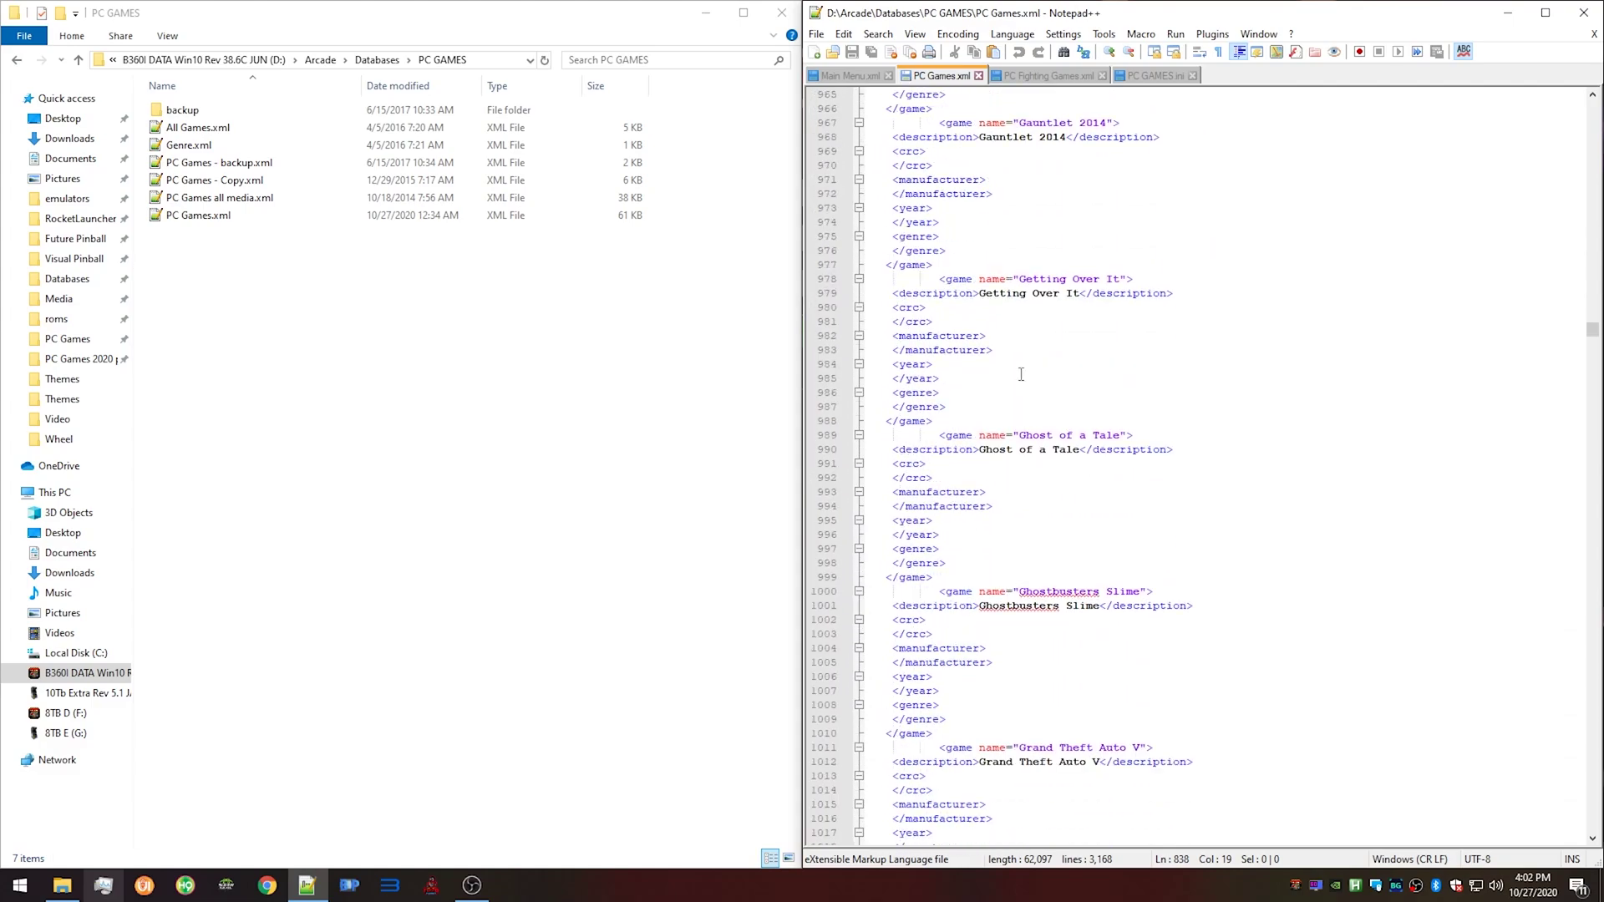
scroll(1021, 371, "down", 9)
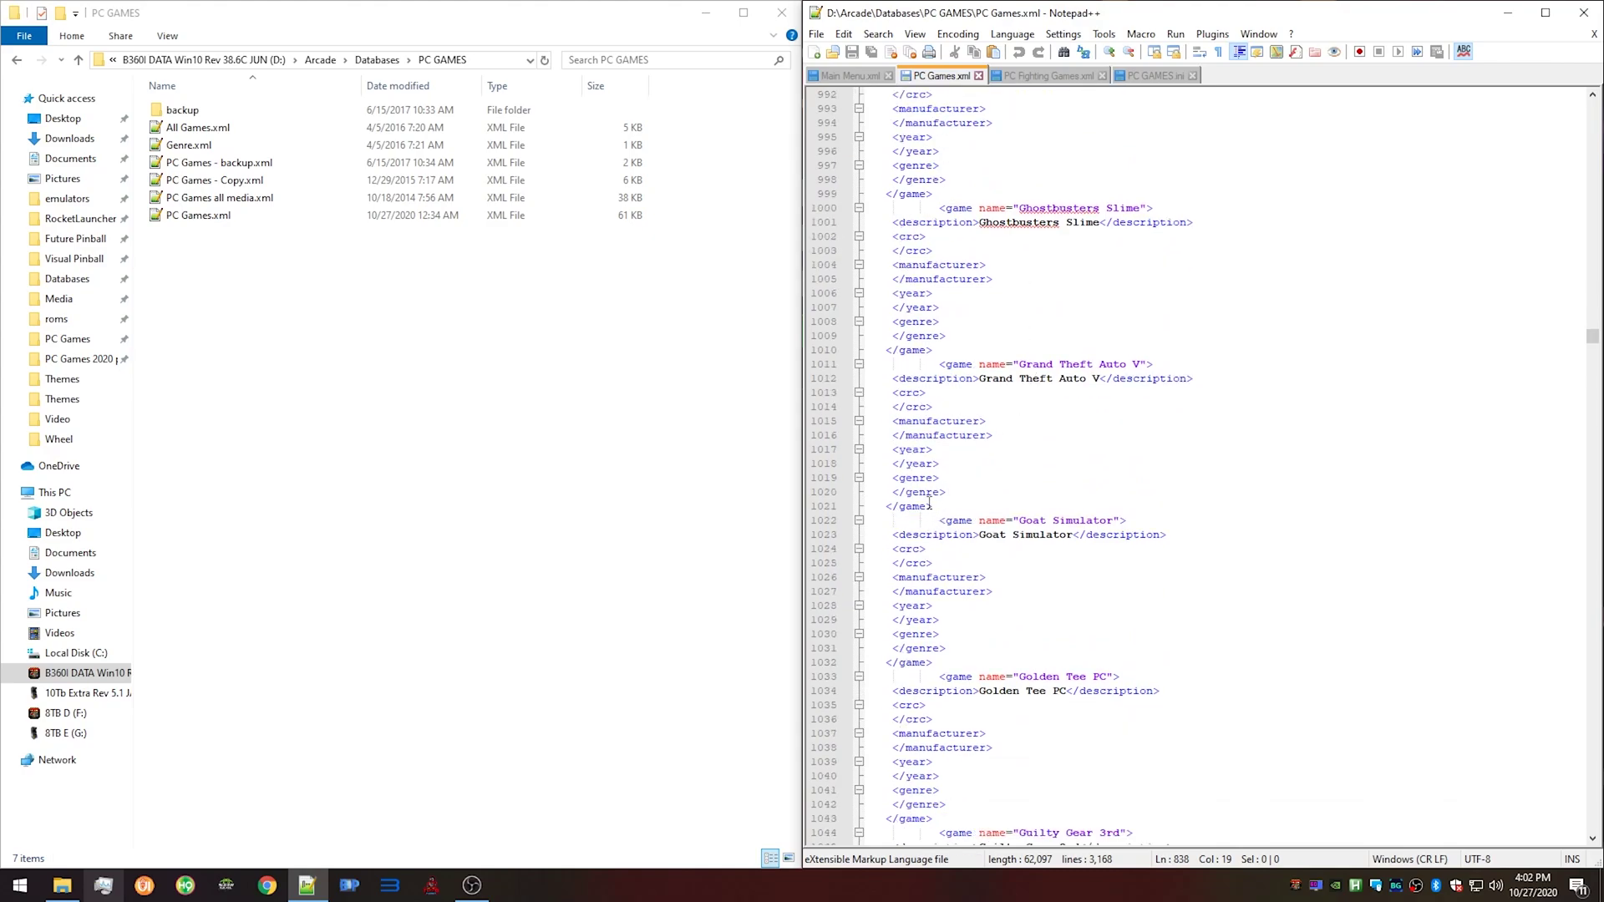
left_click(930, 505)
left_click(934, 364)
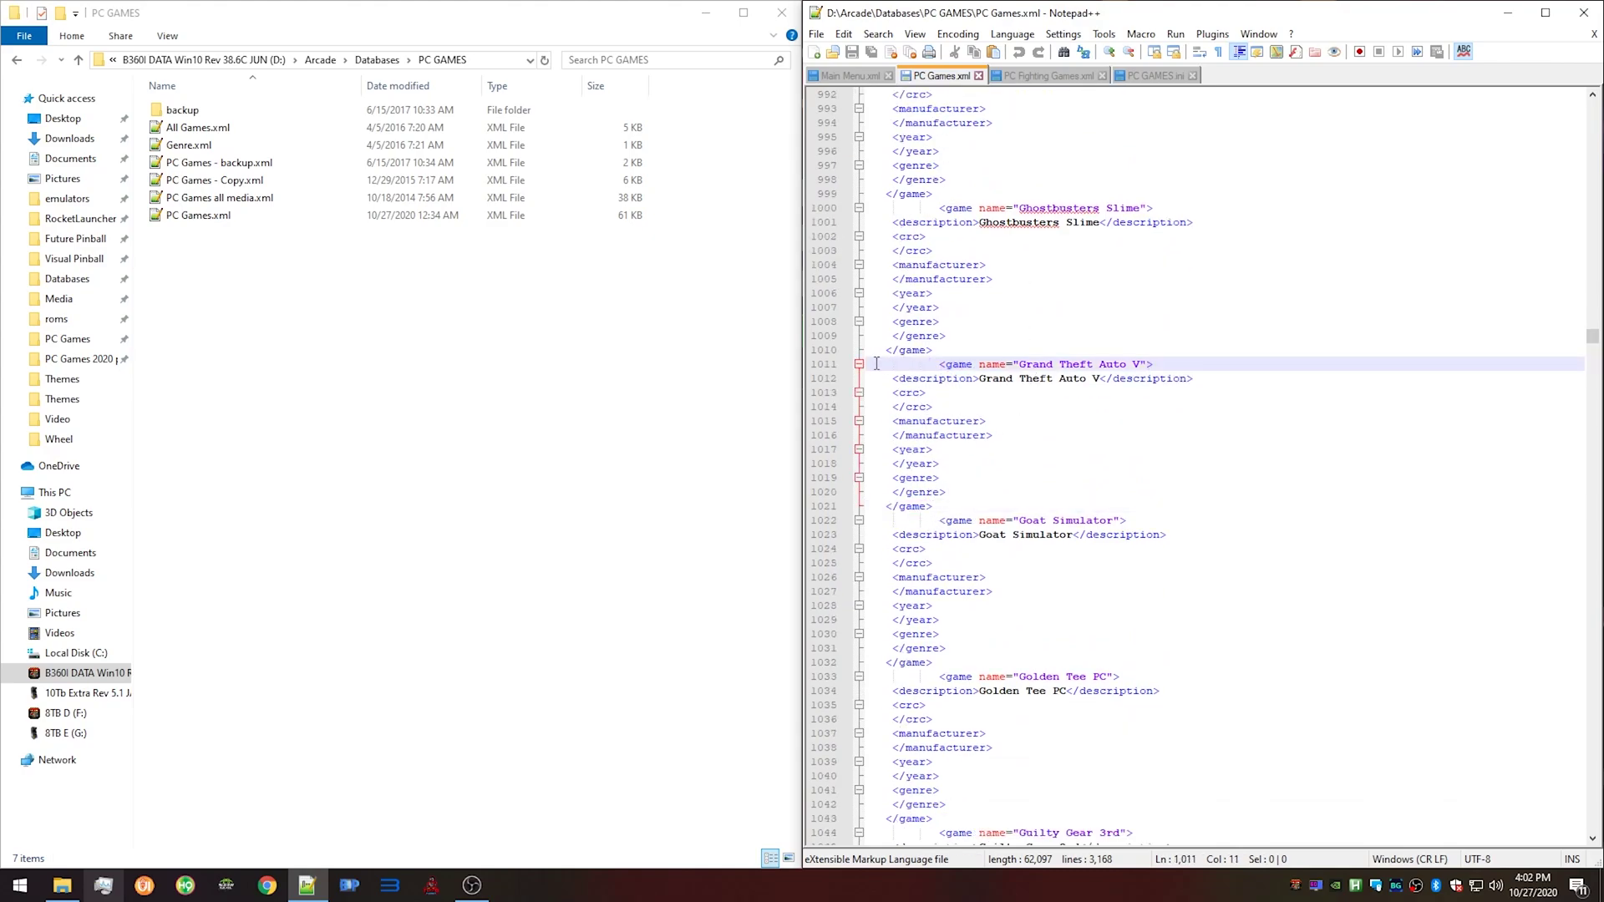
left_click_drag(876, 364, 1166, 364)
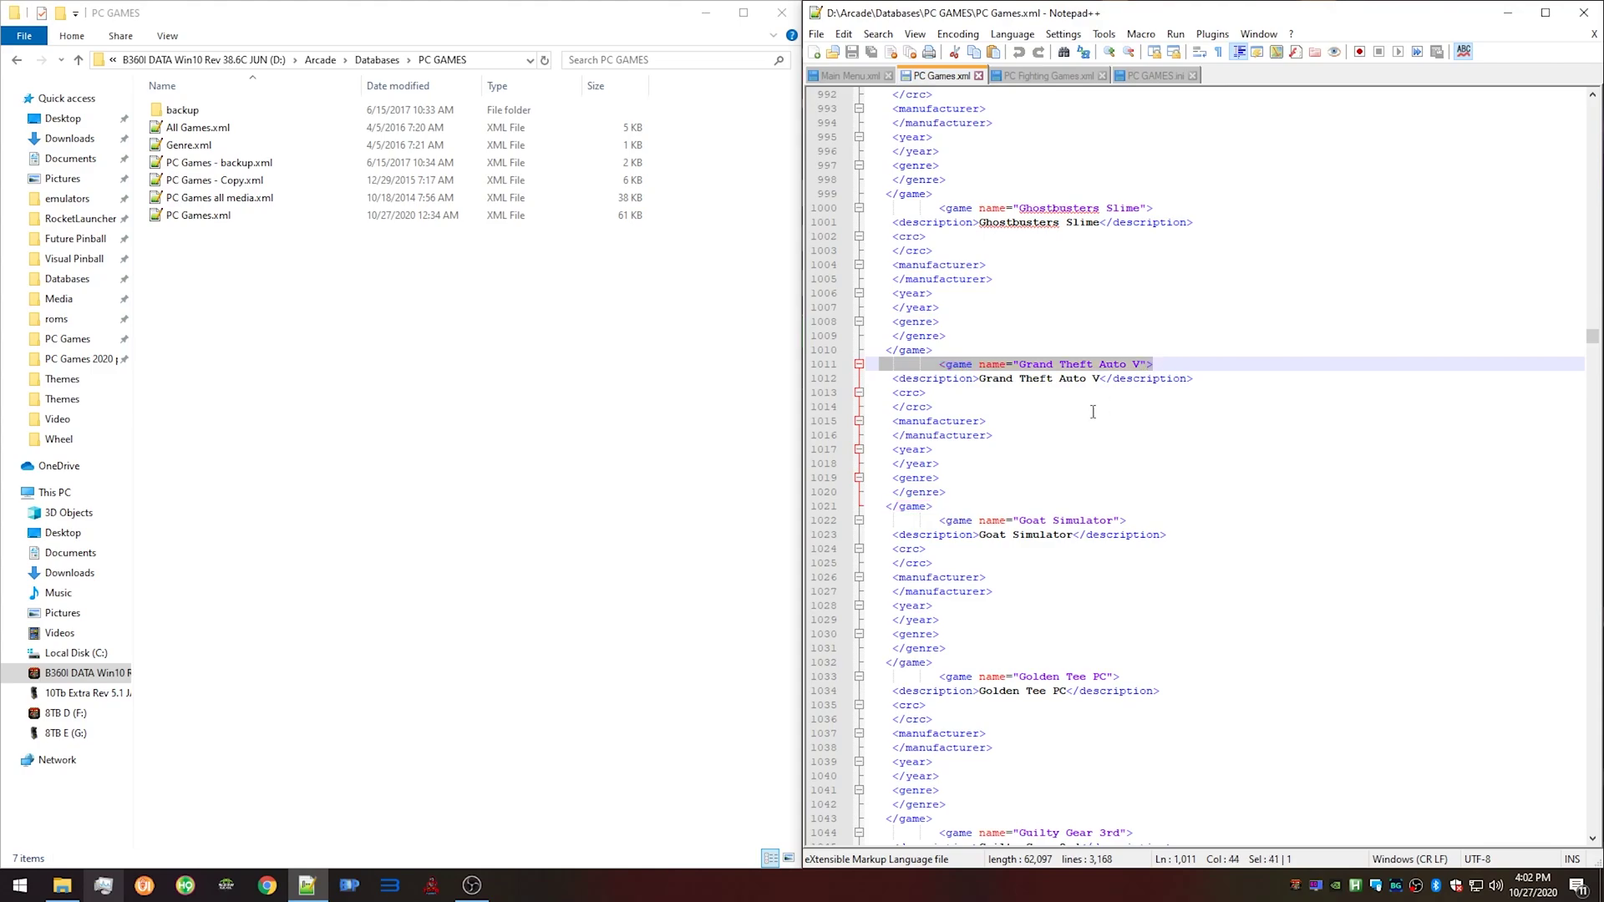
left_click_drag(945, 504, 865, 368)
key("ctrl+c")
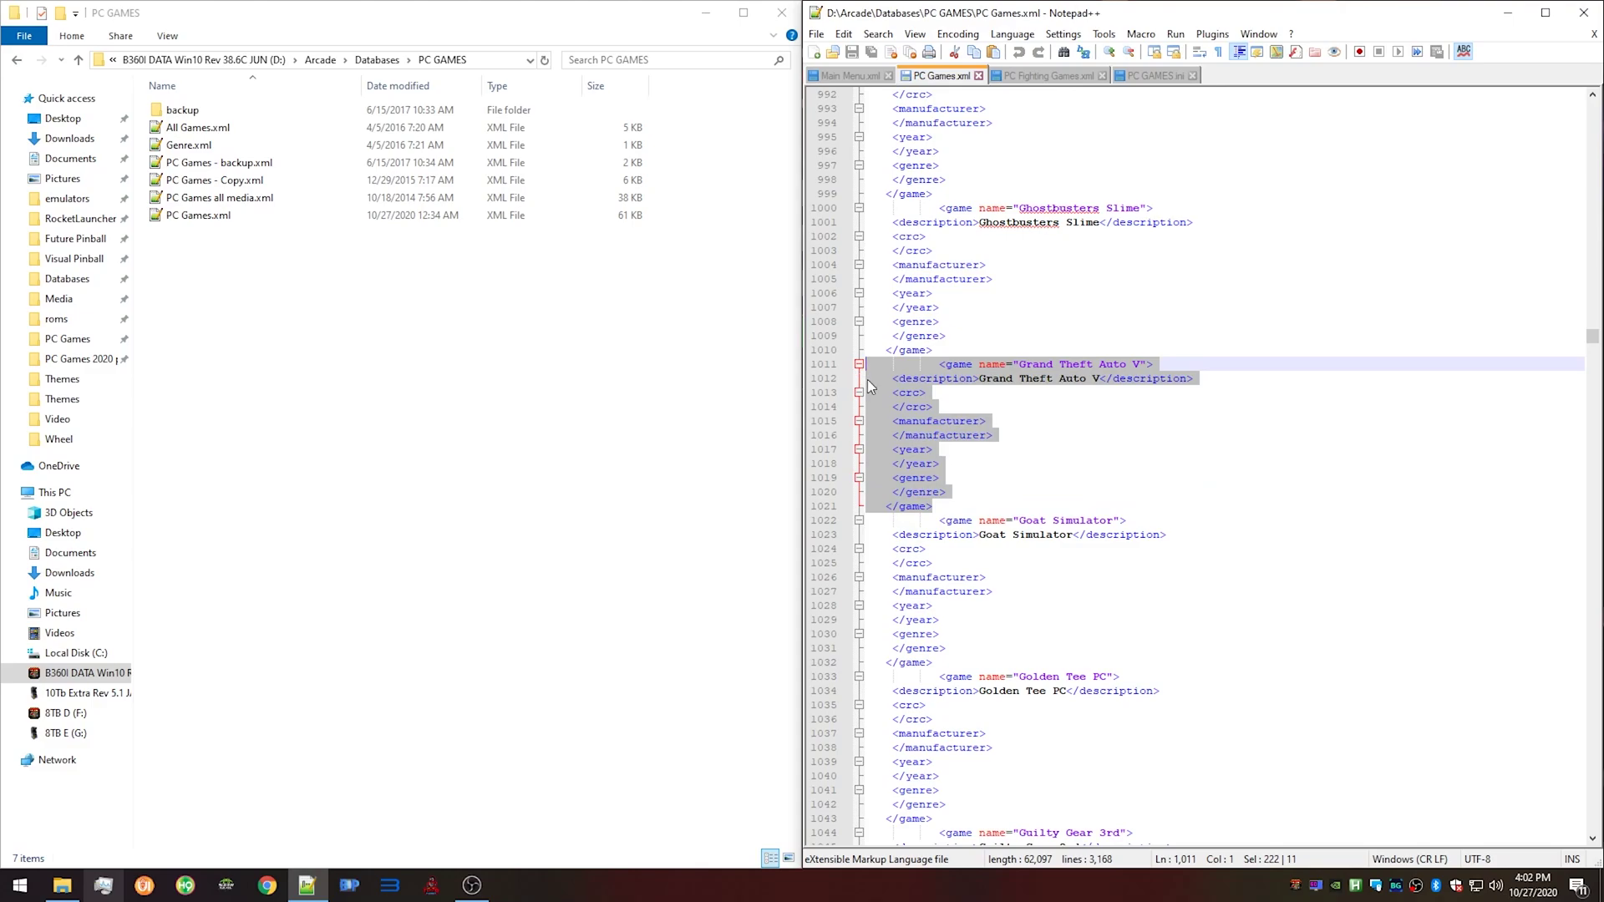
Paste the copied game entry on a new line directly below the original Grand Theft Auto V entry.
left_click(943, 507)
key("Return")
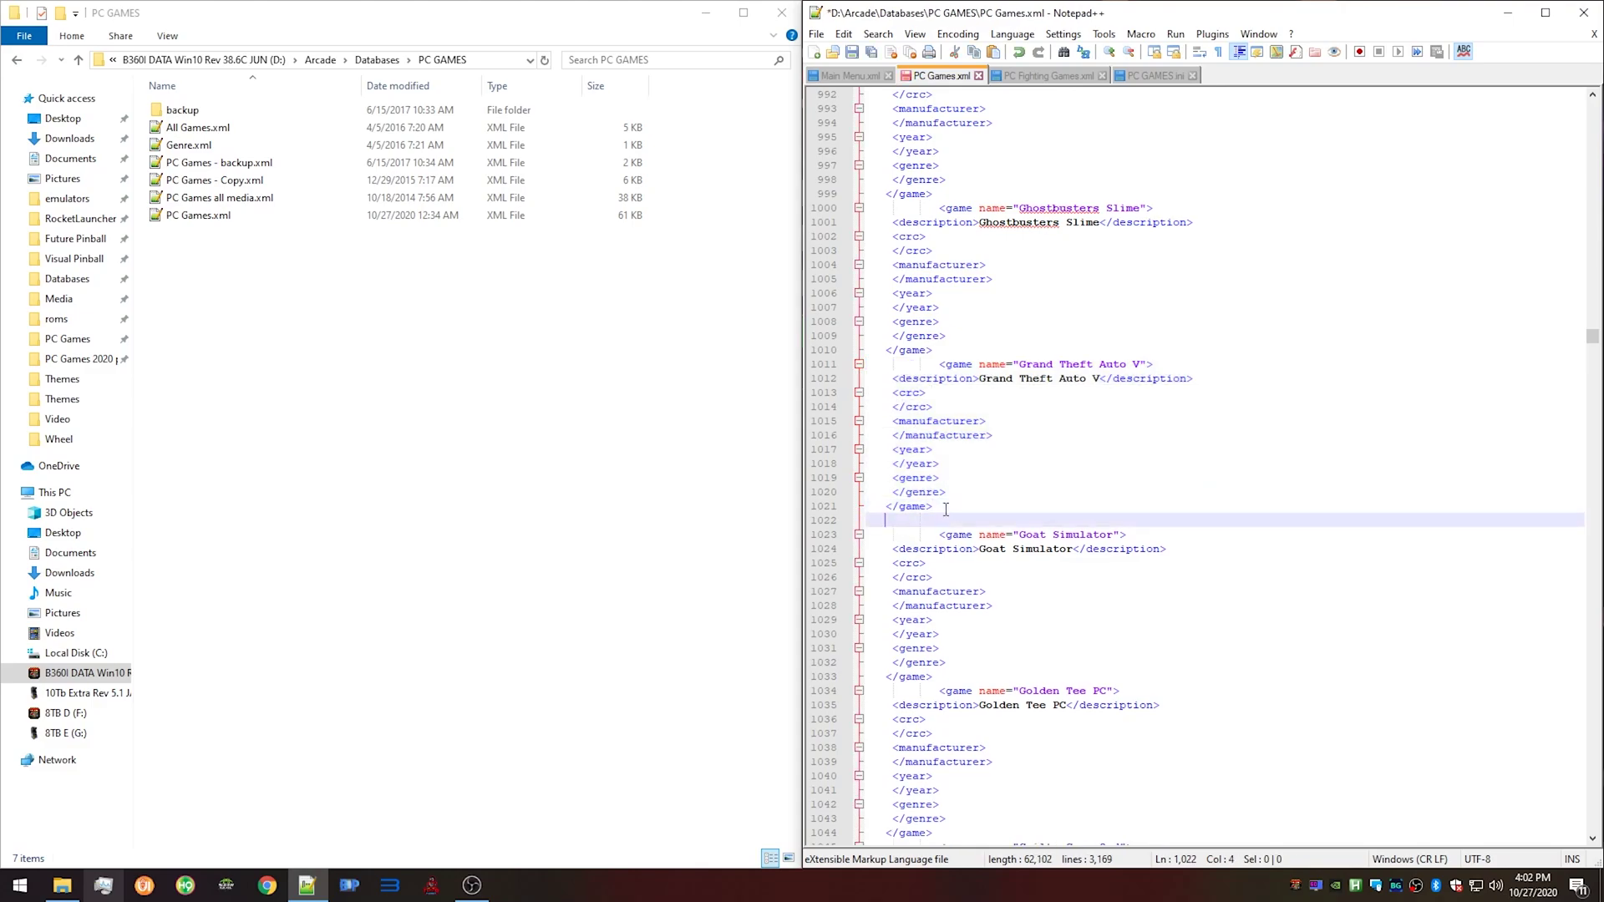
key("ctrl+v")
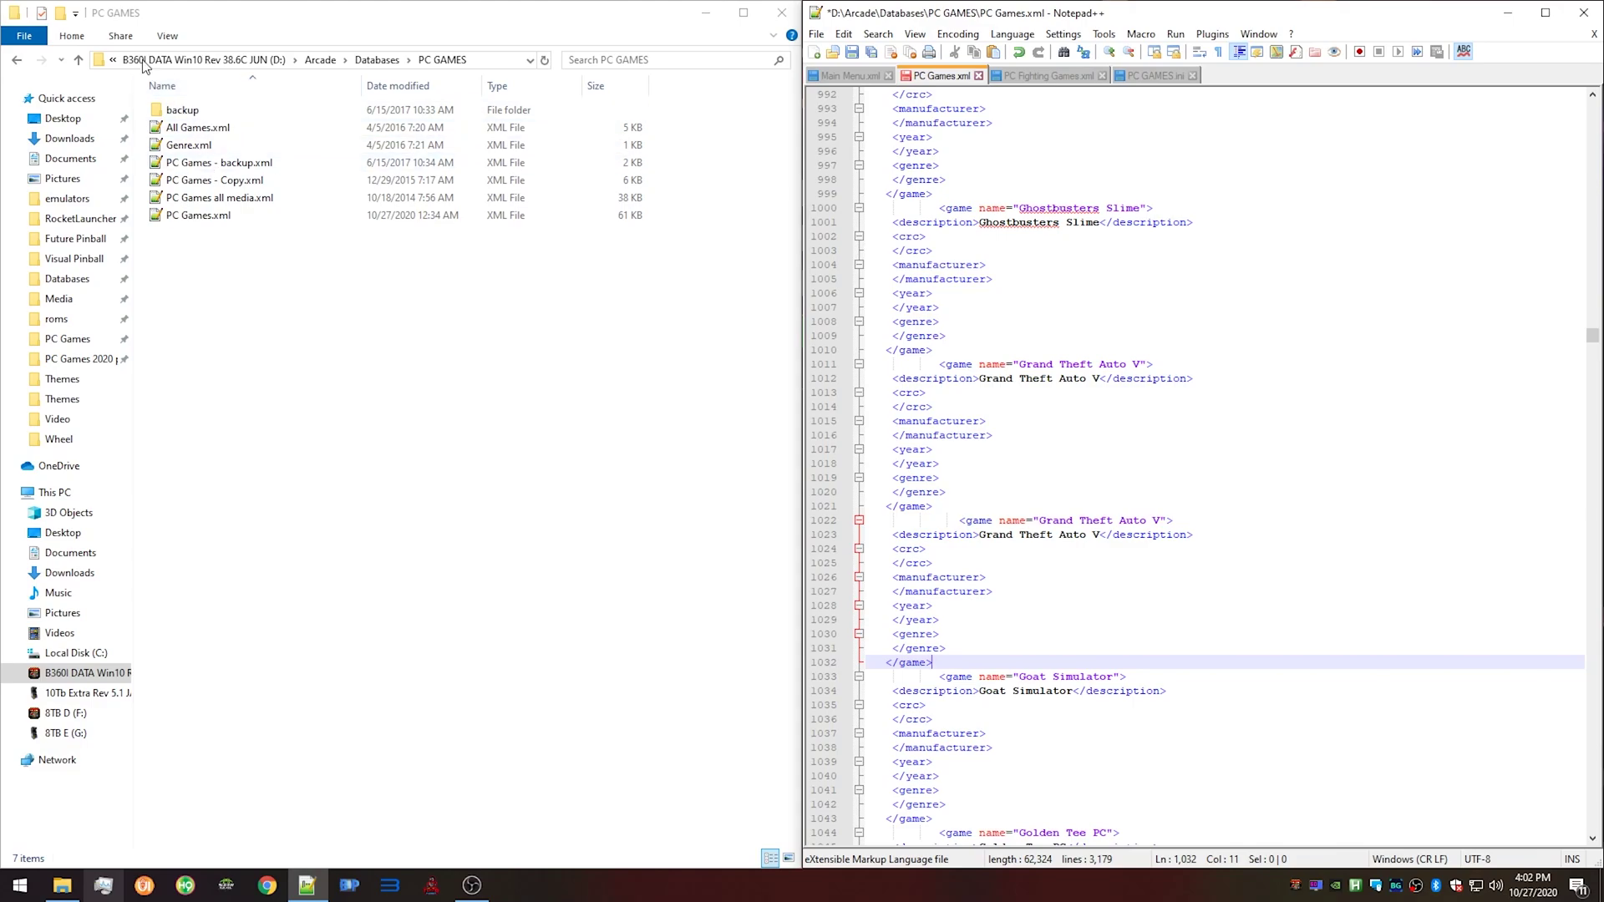
Switch to File Explorer and open the Granblue Fantasy Versus folder under Arcade > Customer's Requests on the D: drive.
left_click(186, 65)
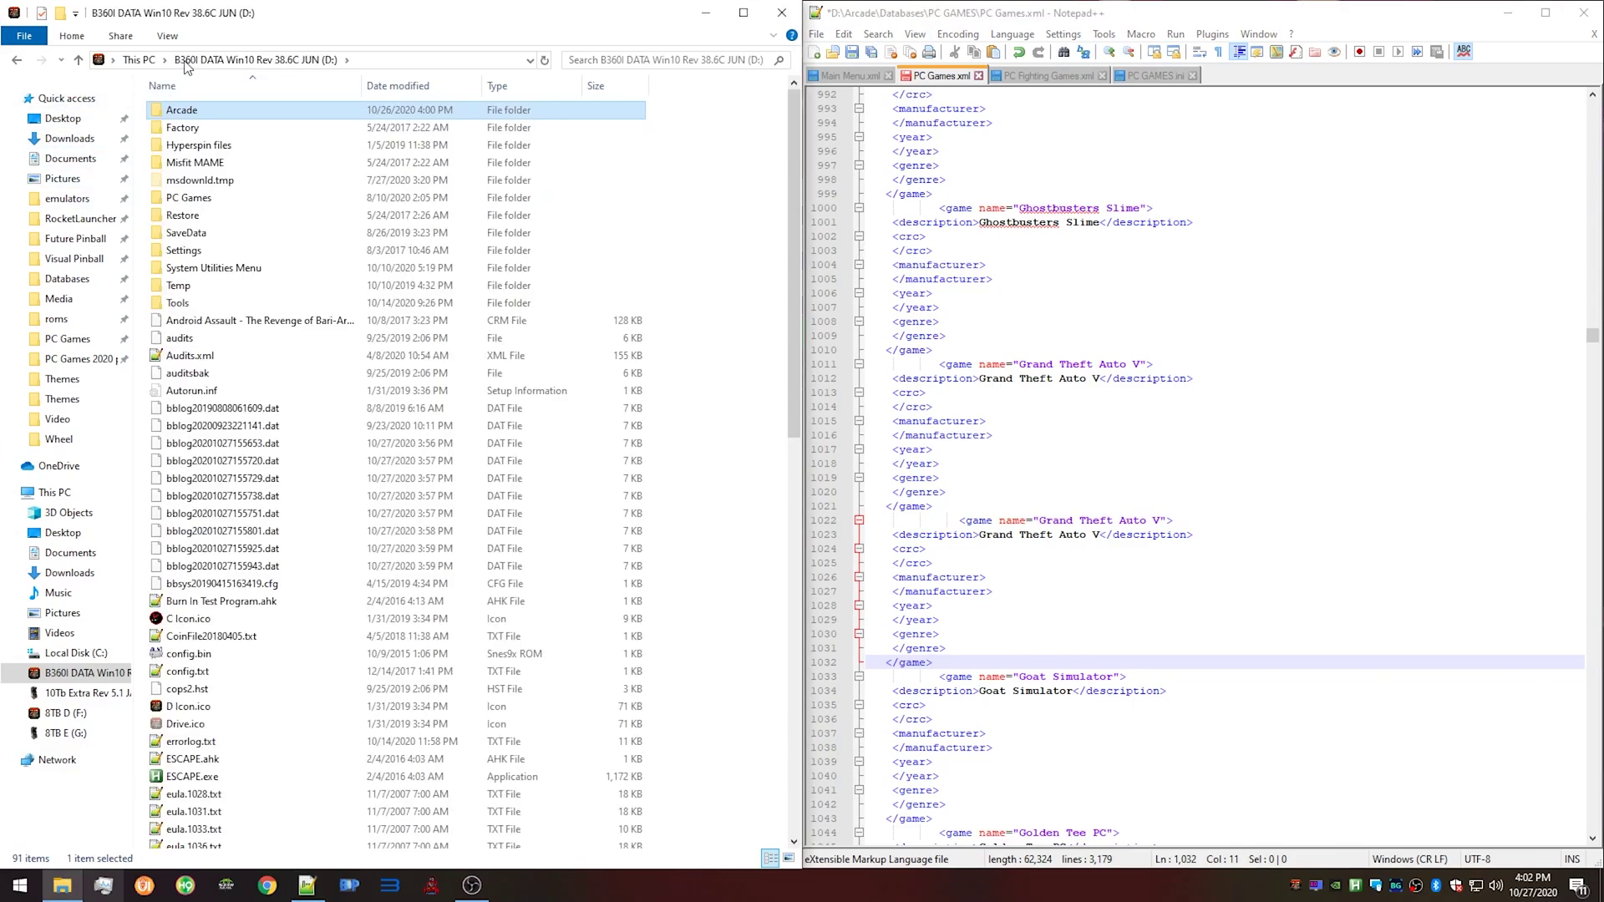
double_click(196, 114)
left_click(197, 250)
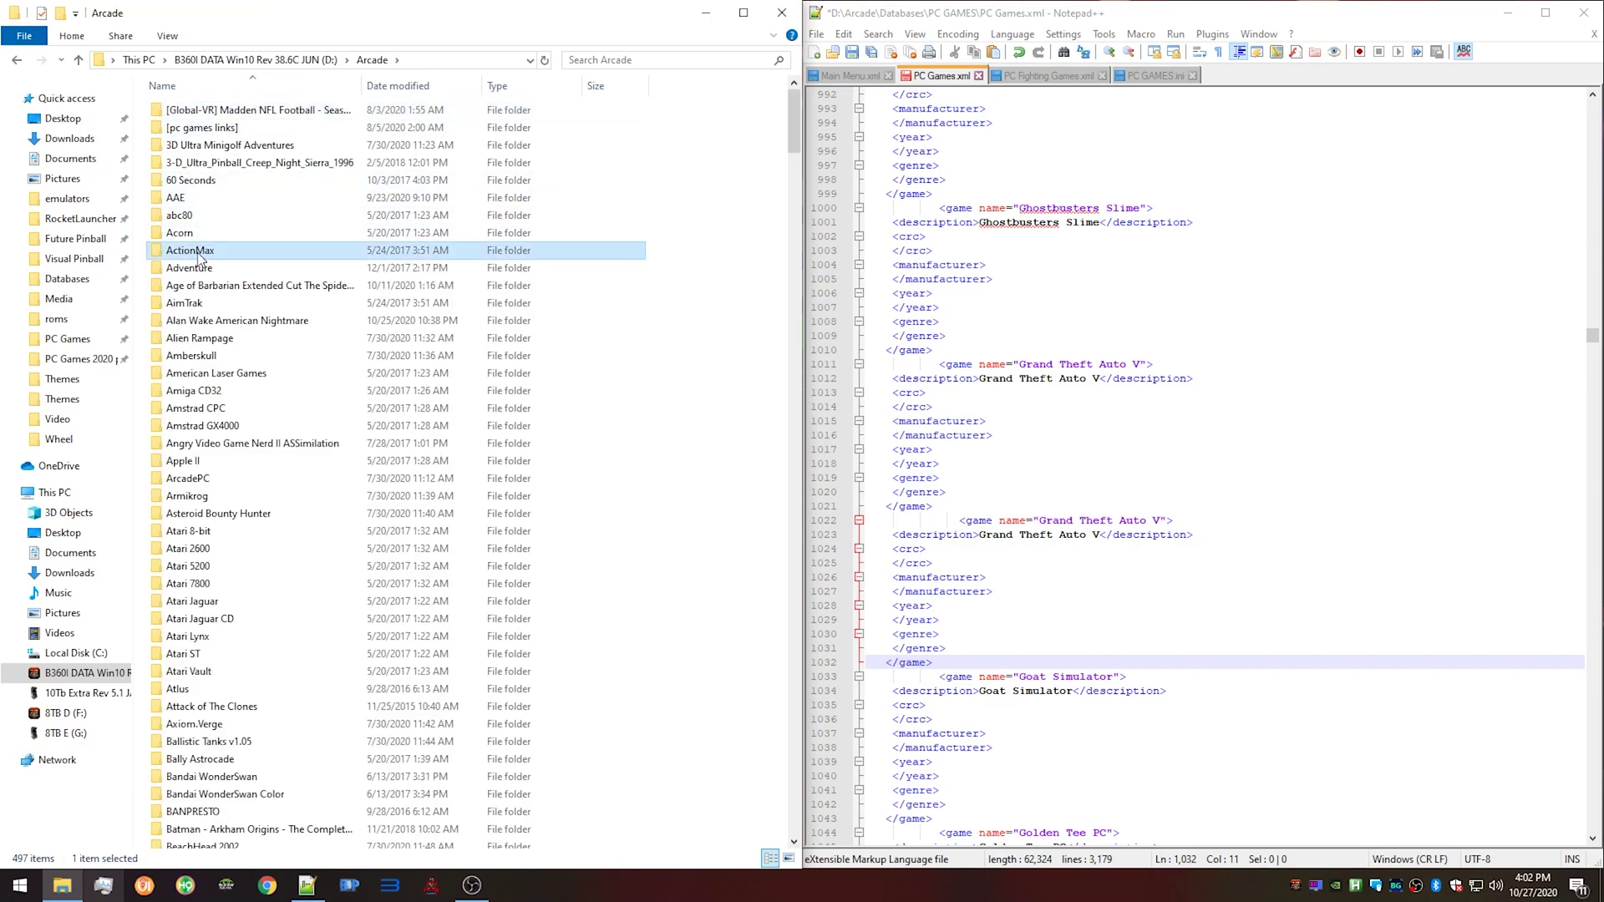
key("c")
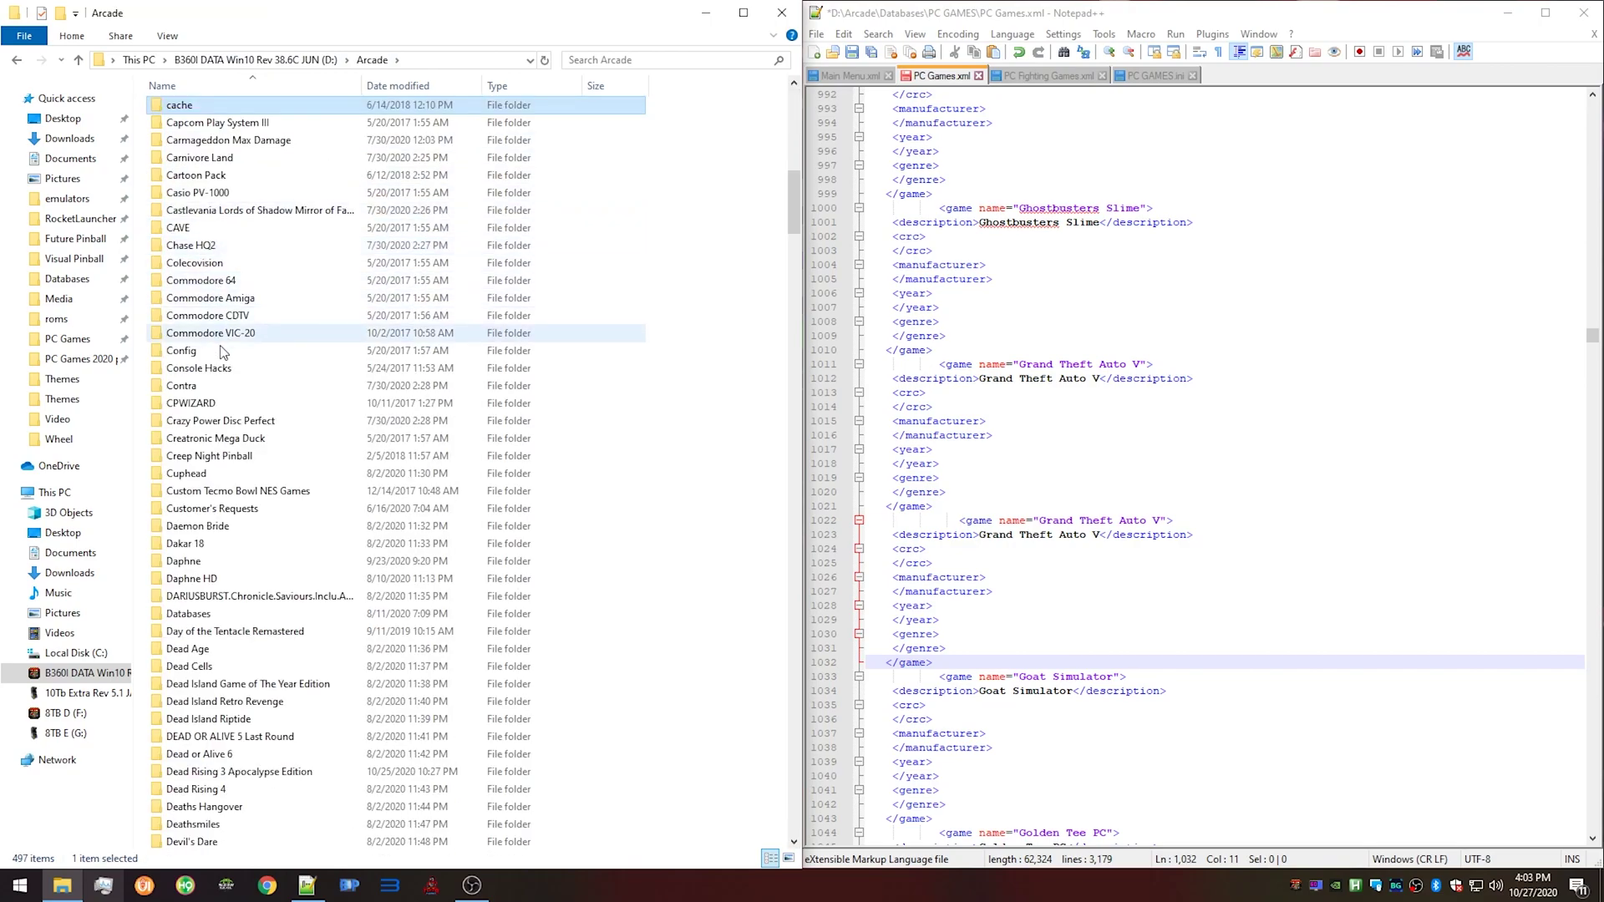
double_click(222, 510)
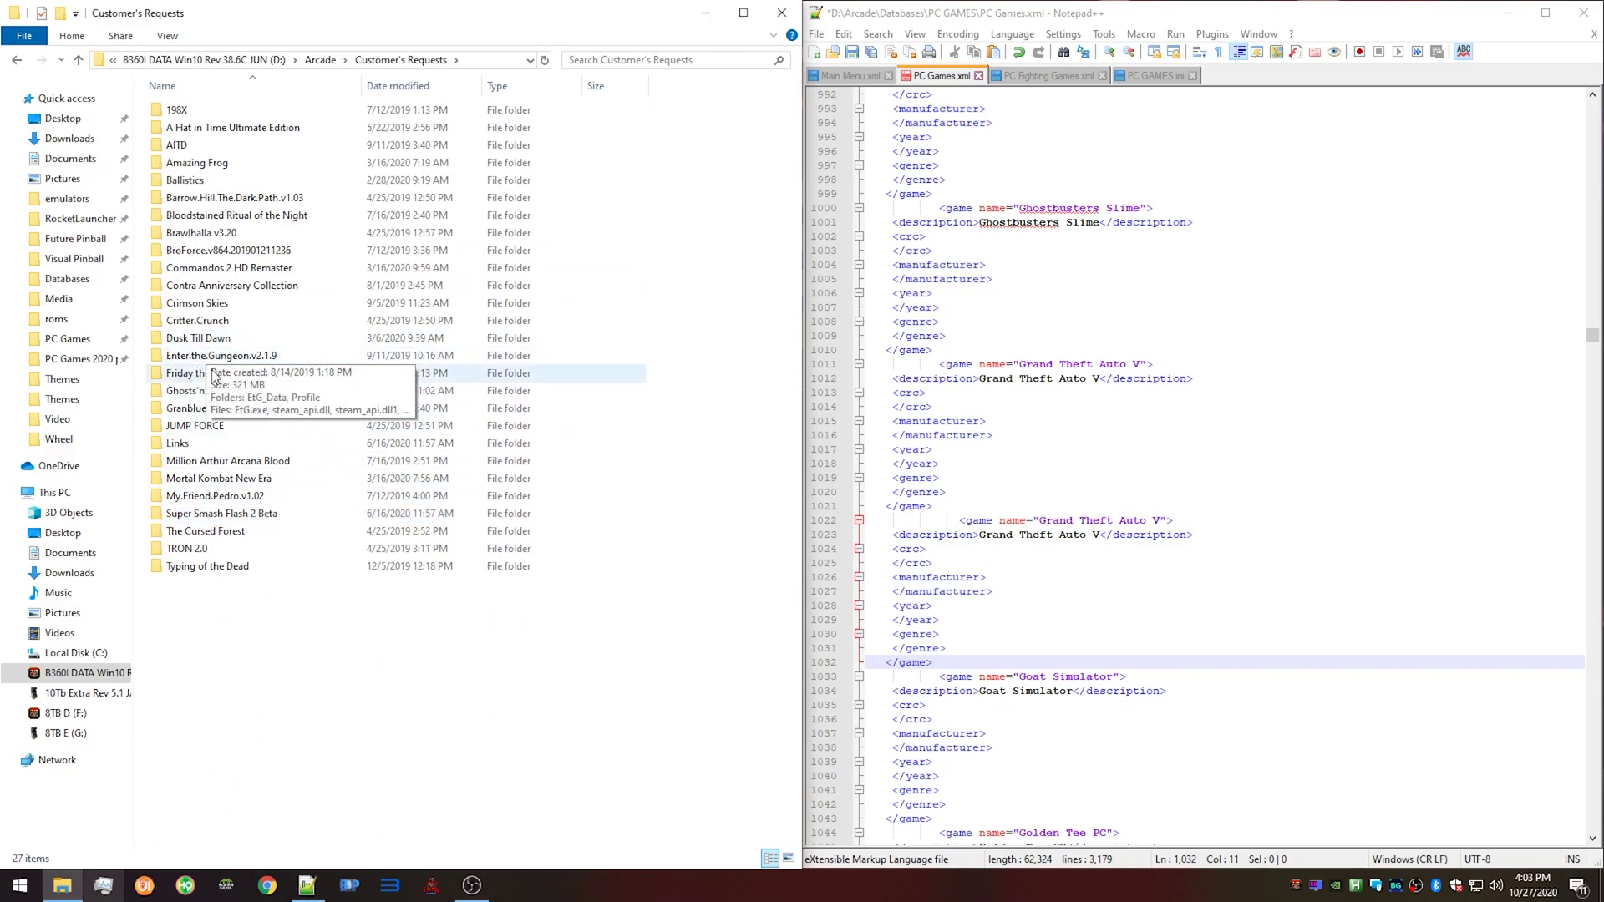
left_click(232, 409)
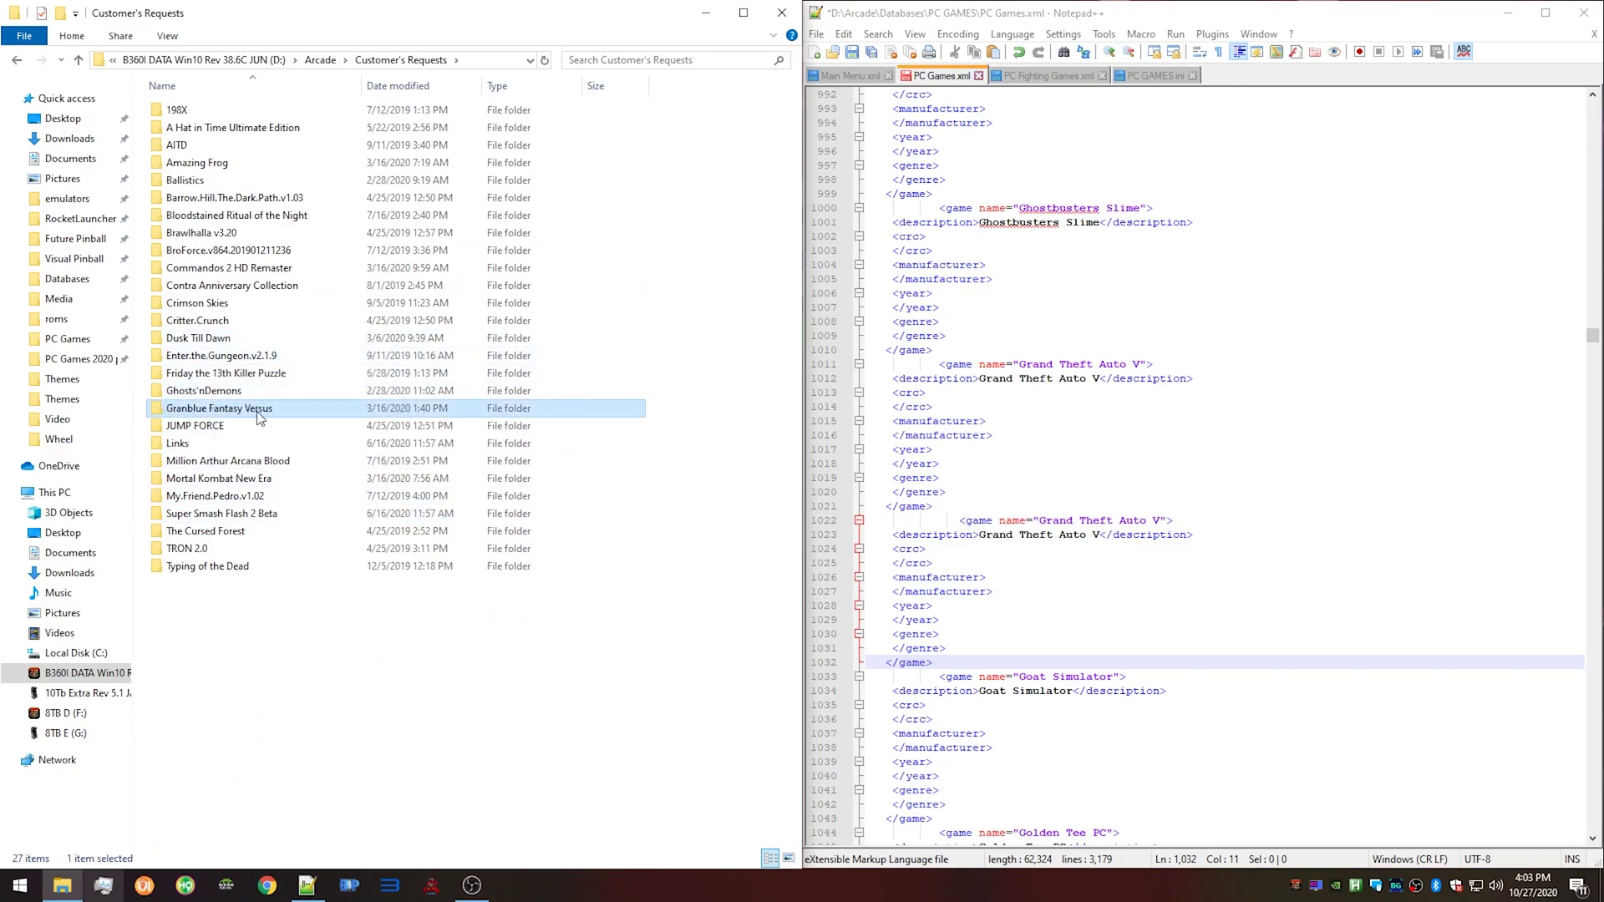
double_click(261, 417)
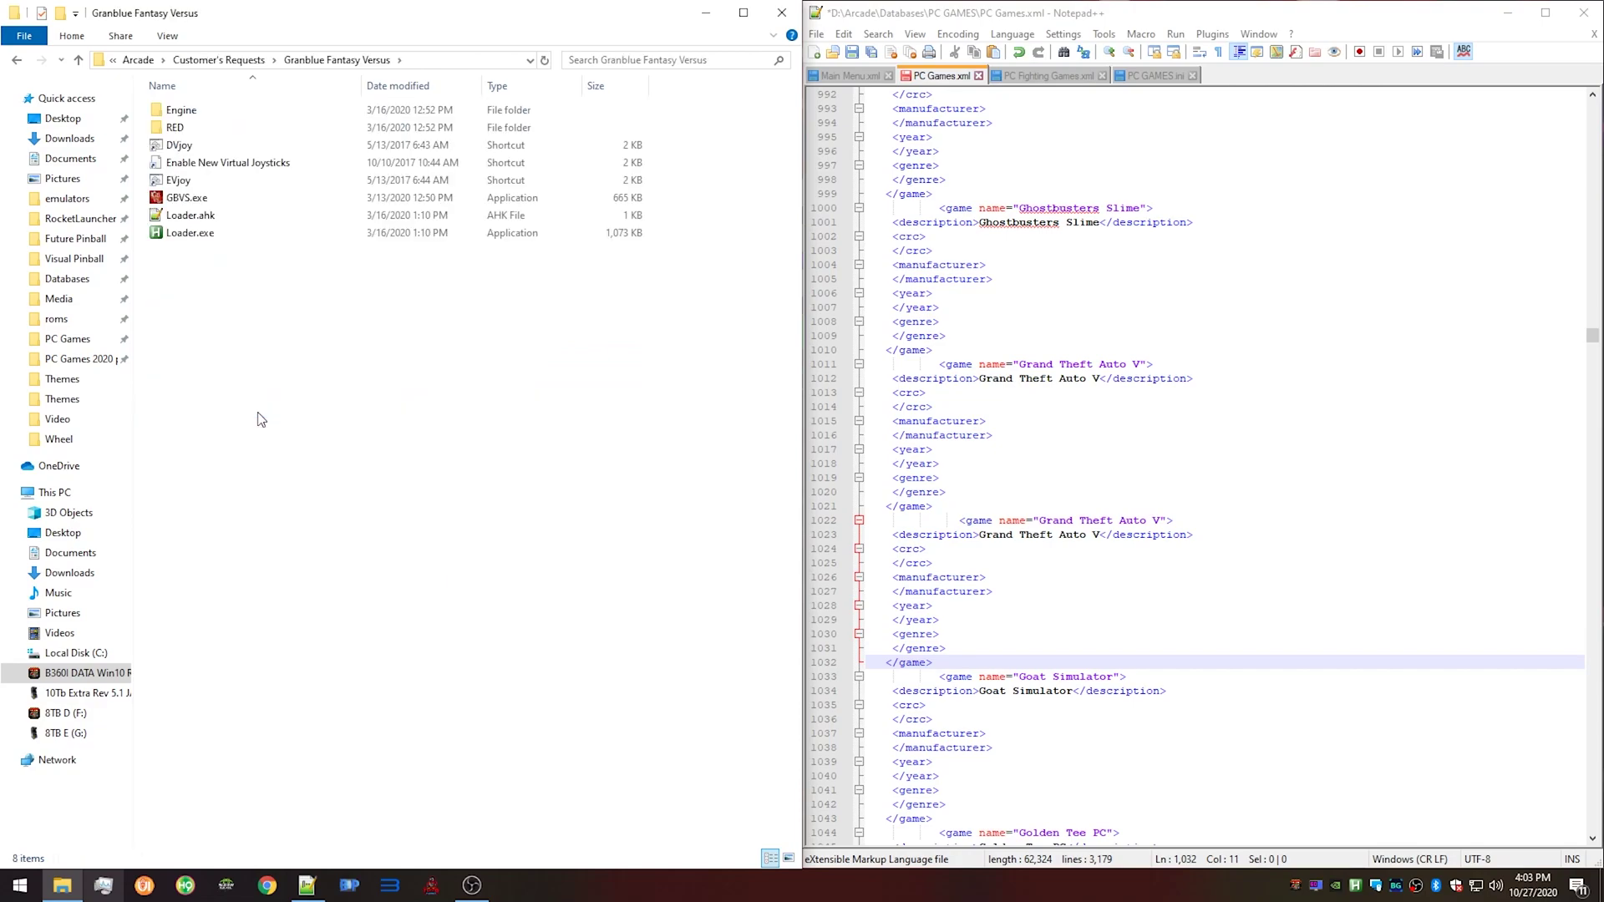
Create a shortcut to Loader.exe inside the Granblue Fantasy Versus folder.
left_click(189, 236)
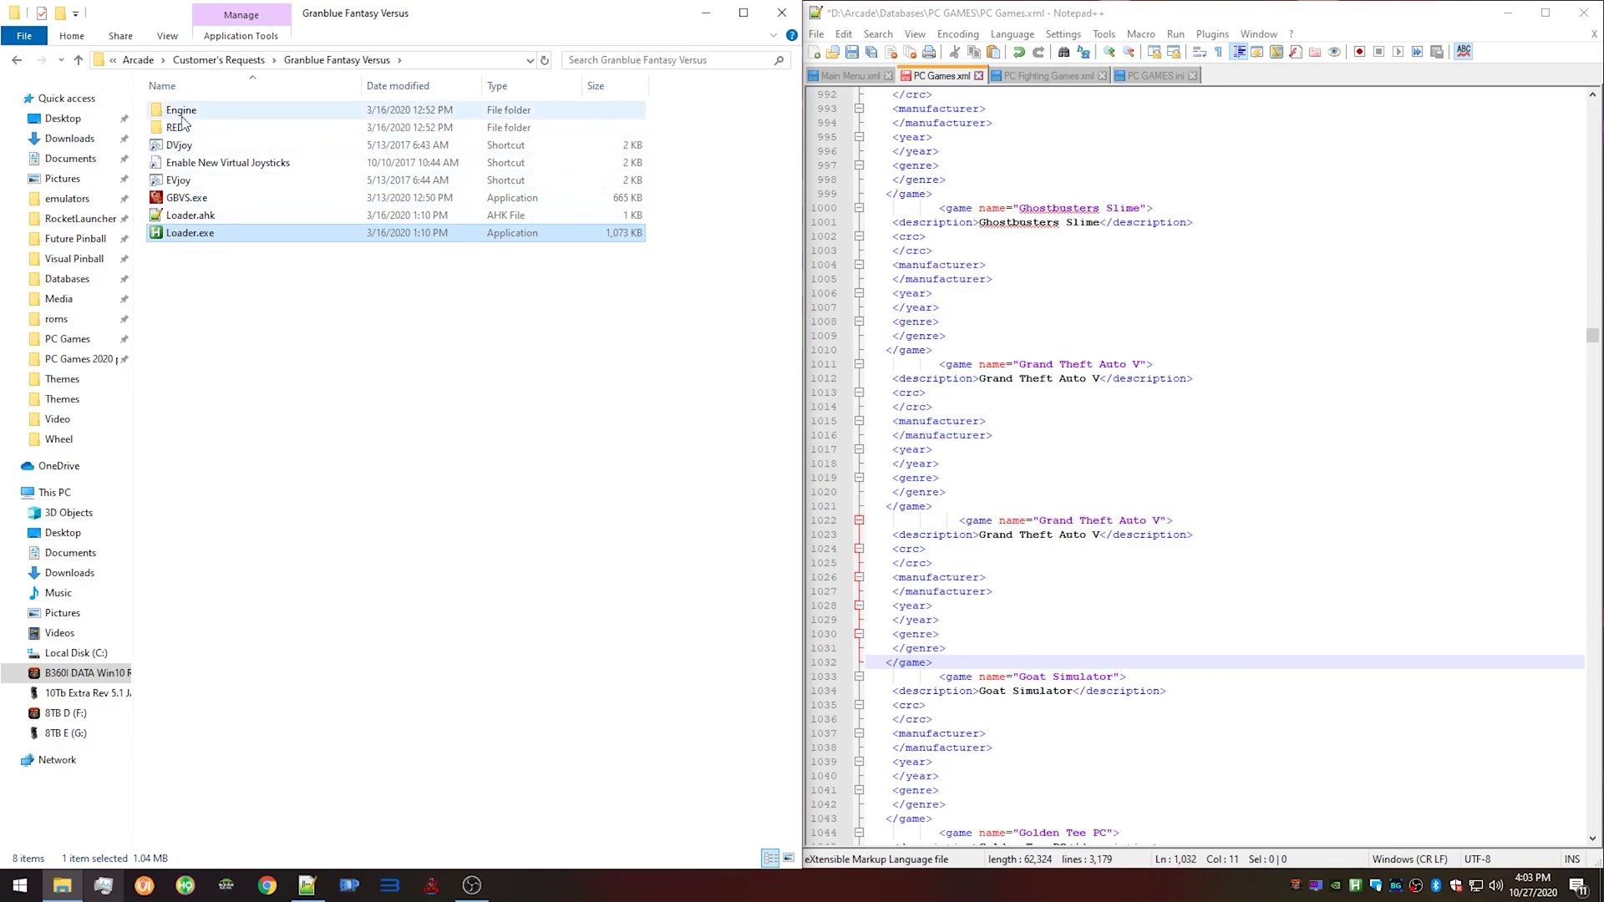
left_click(185, 202)
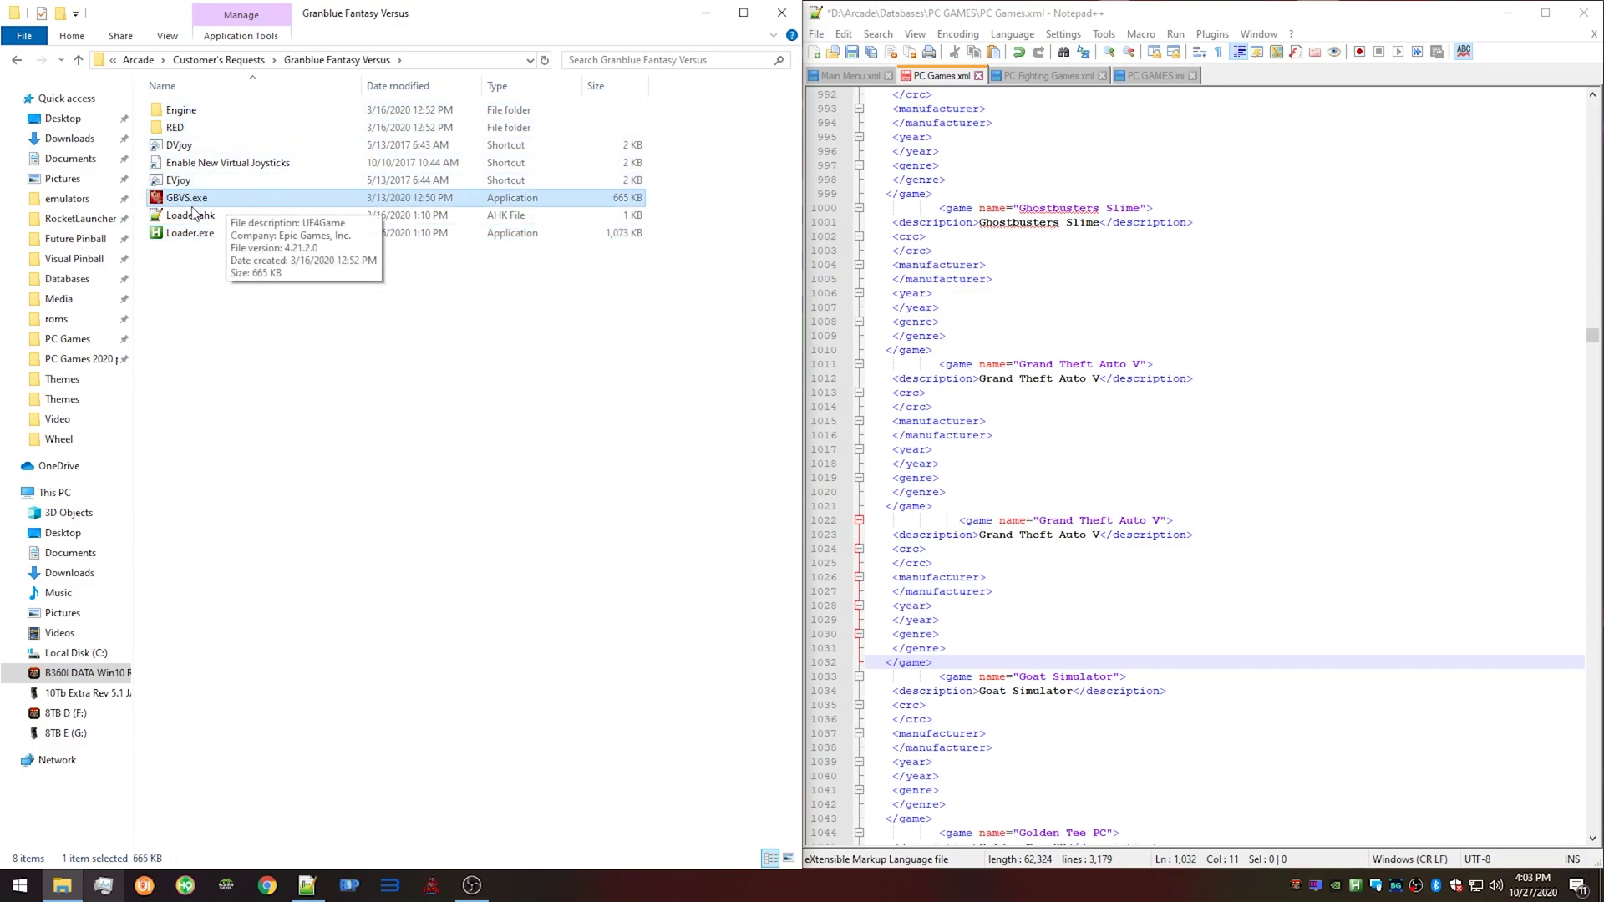
left_click(179, 234)
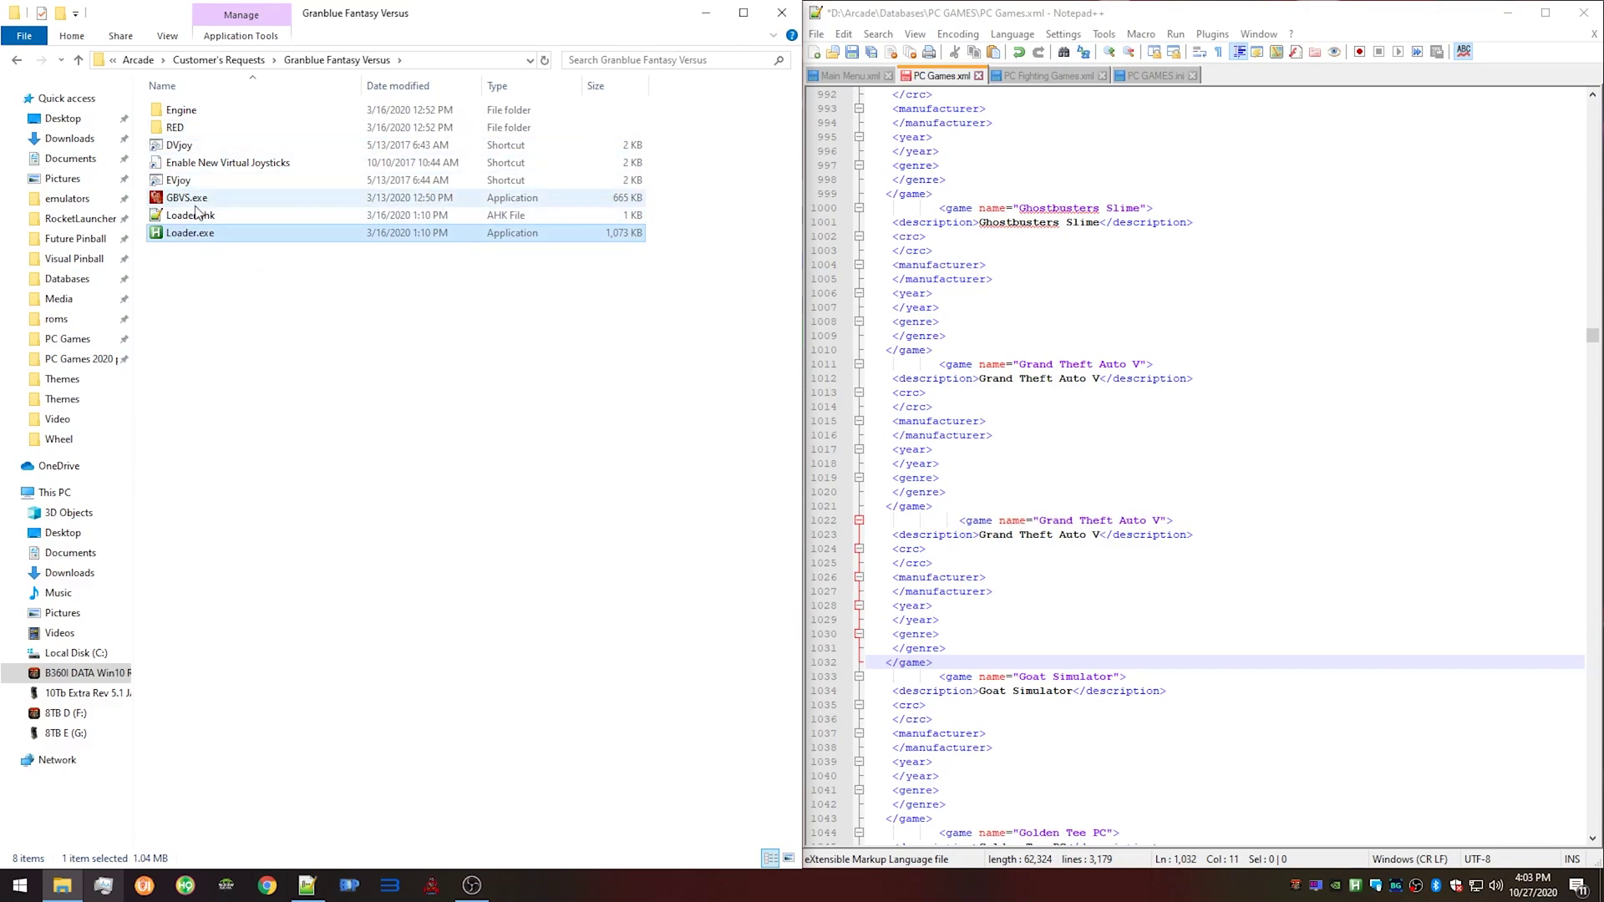
left_click_drag(190, 240, 248, 333)
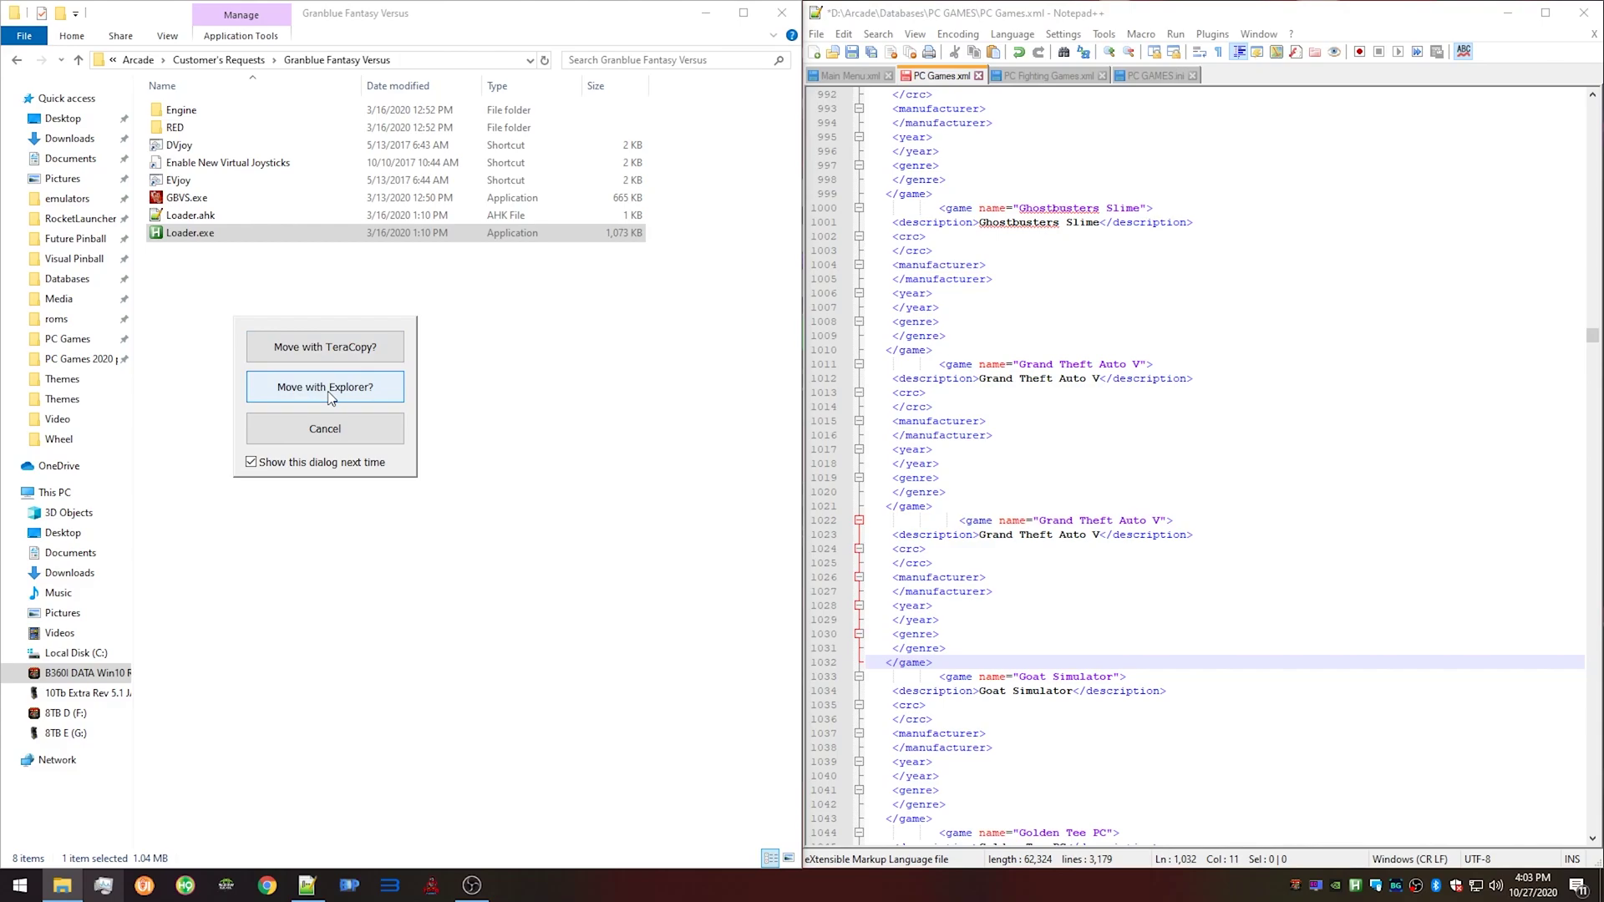
left_click(328, 393)
left_click(329, 451)
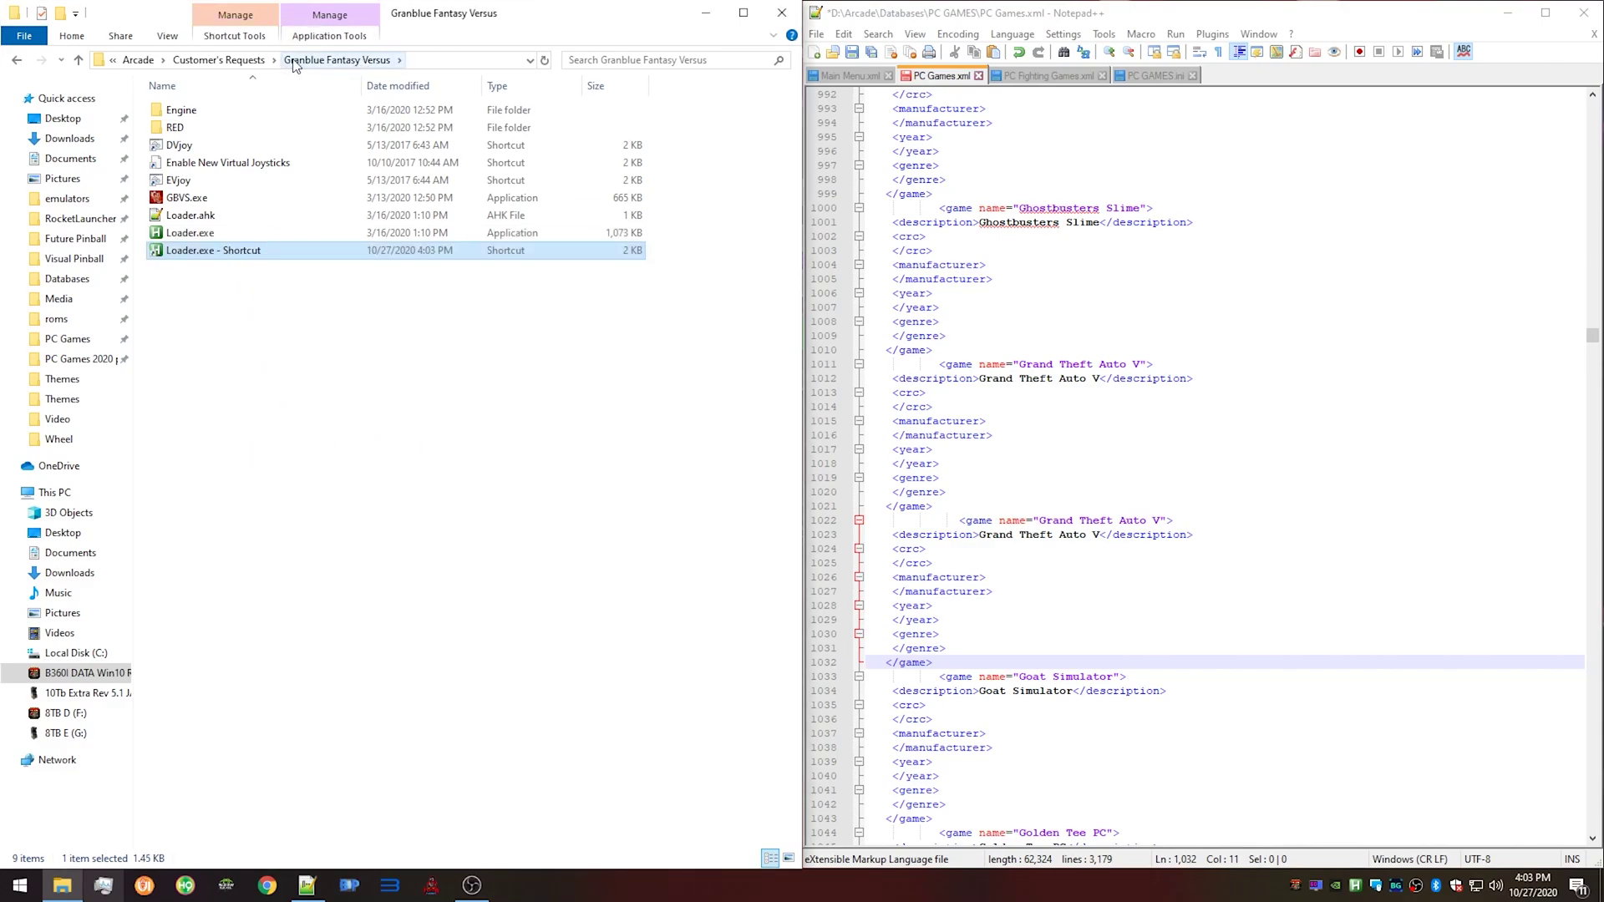
Rename the Loader.exe shortcut to Granblue Fantasy Versus, copying the exact name from its parent folder.
left_click(226, 61)
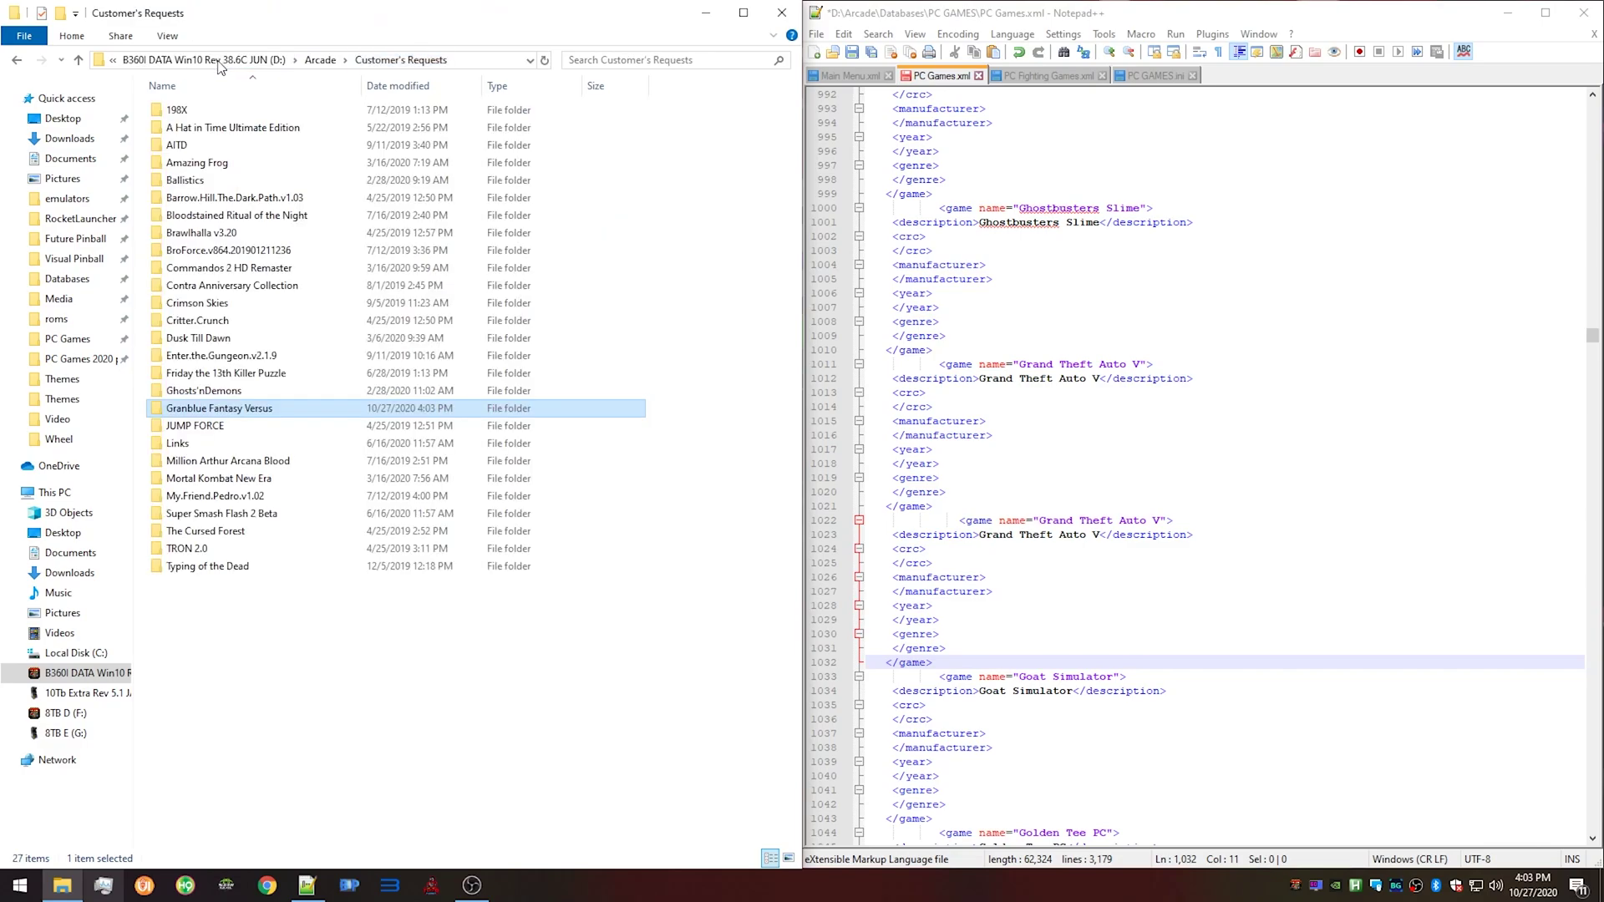
left_click(202, 409)
key("ctrl+c")
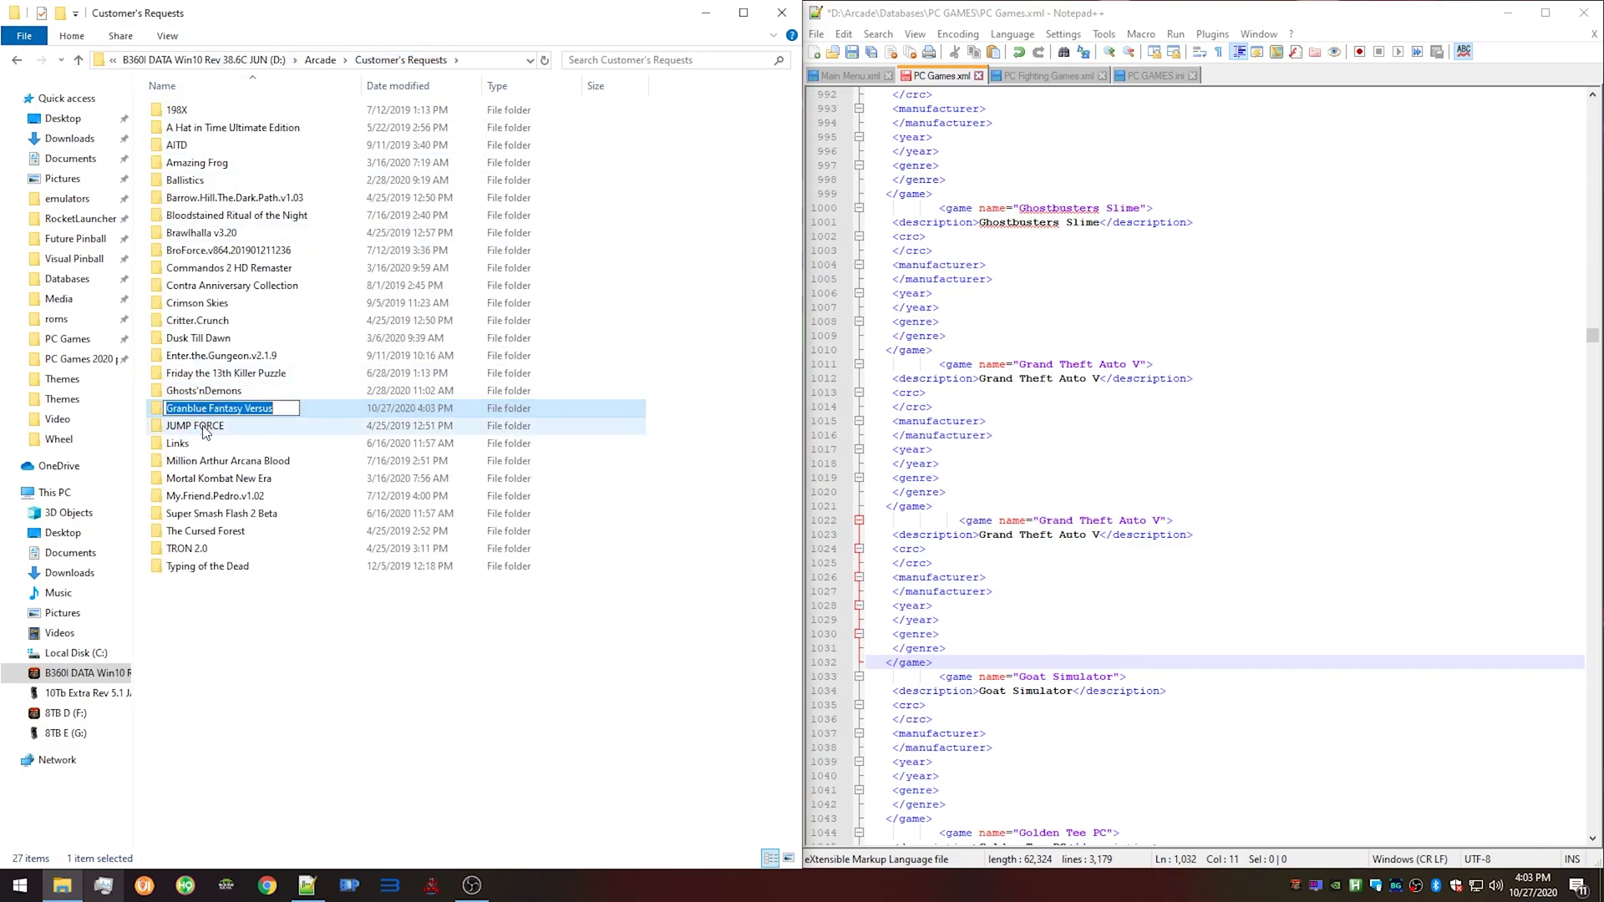
left_click(209, 426)
double_click(209, 409)
left_click(205, 256)
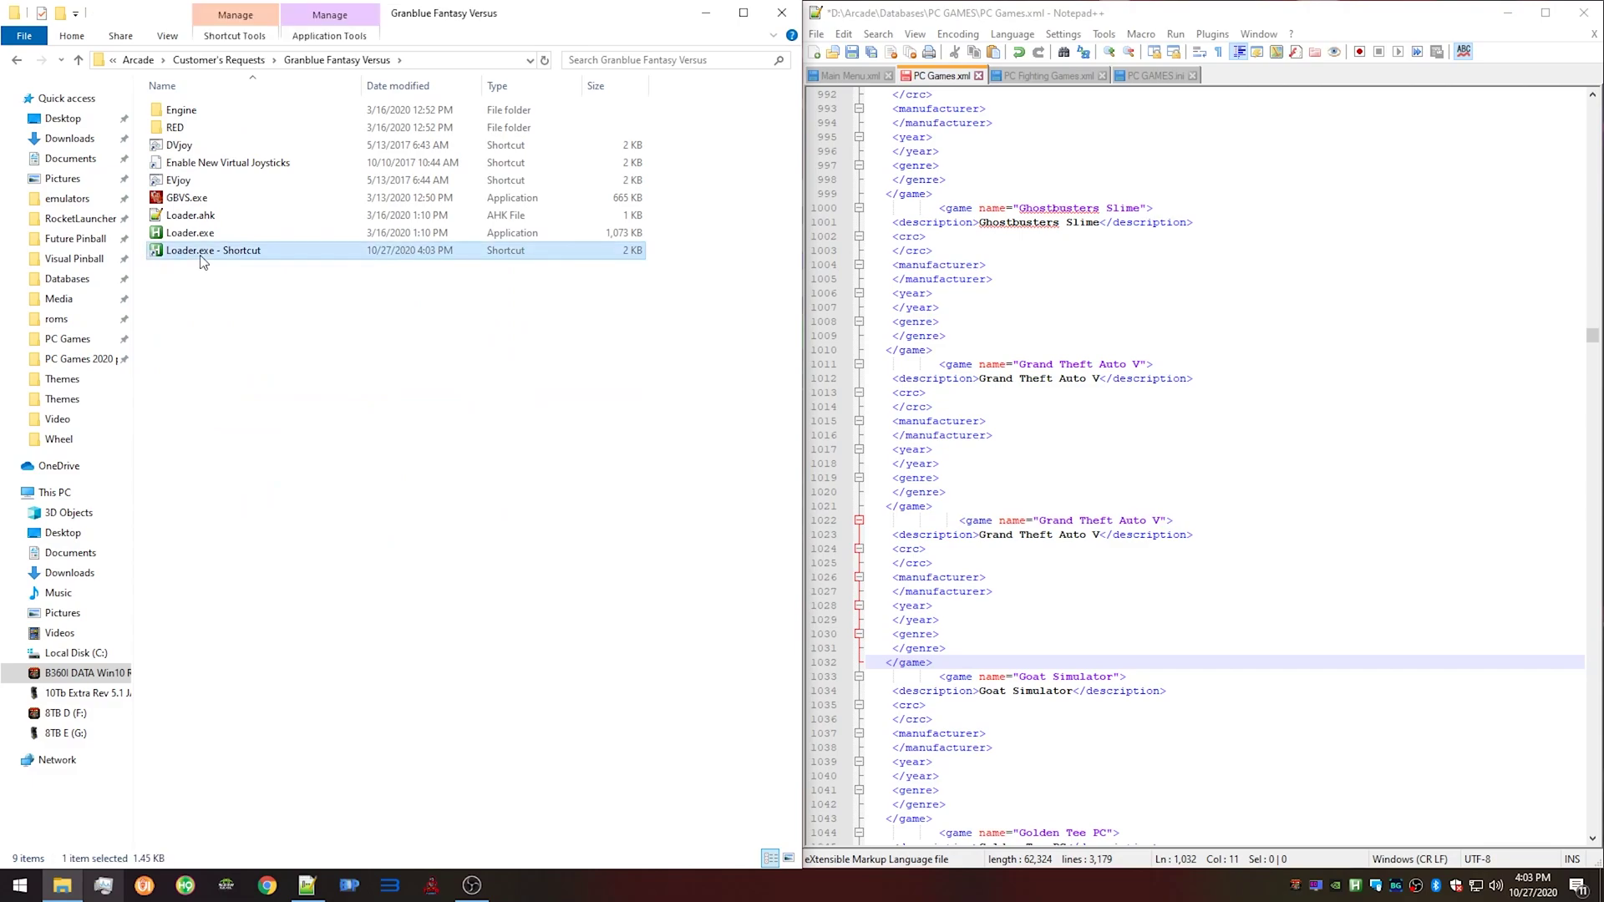
left_click(202, 252)
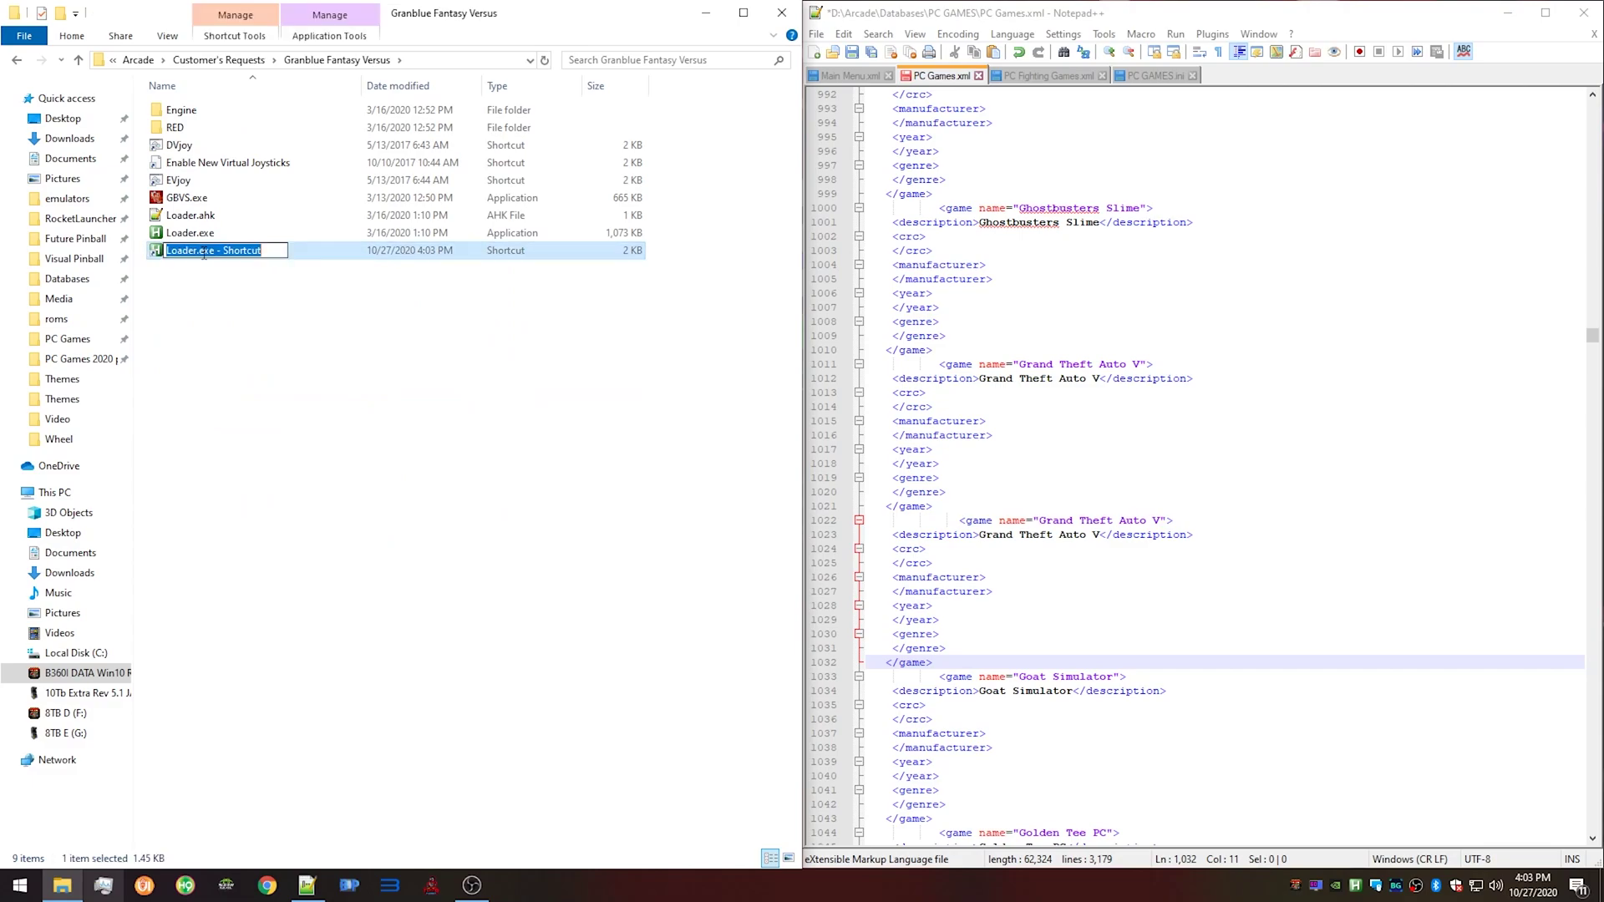
key("ctrl+v")
left_click(215, 288)
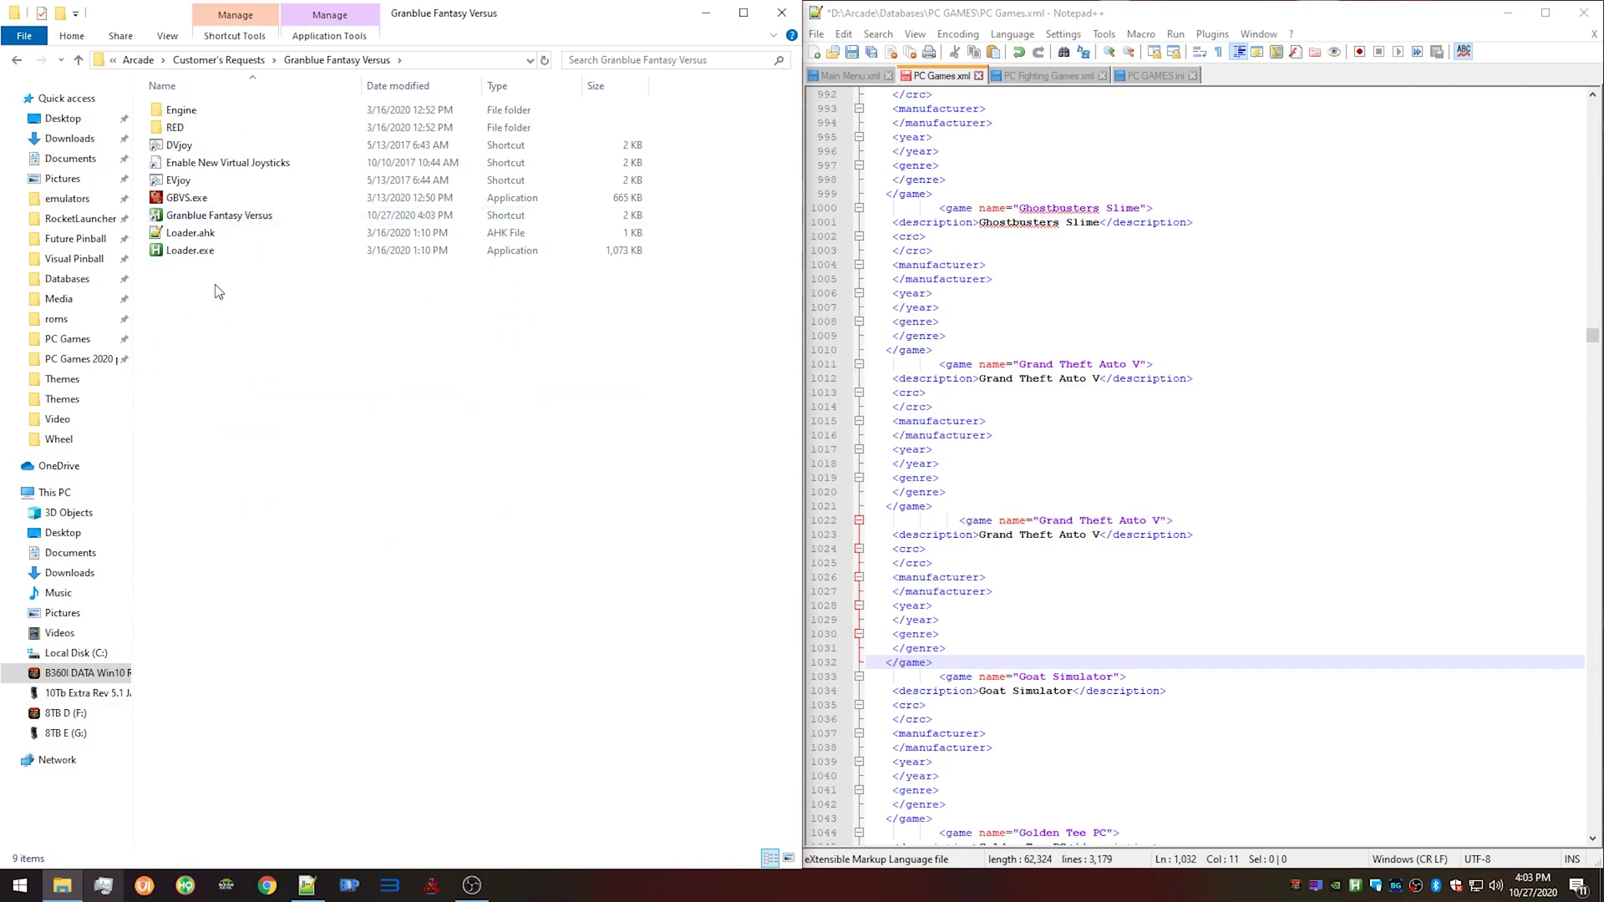
Move the Granblue Fantasy Versus shortcut from the game's folder to Arcade > PC Games on the D: drive.
left_click(229, 221)
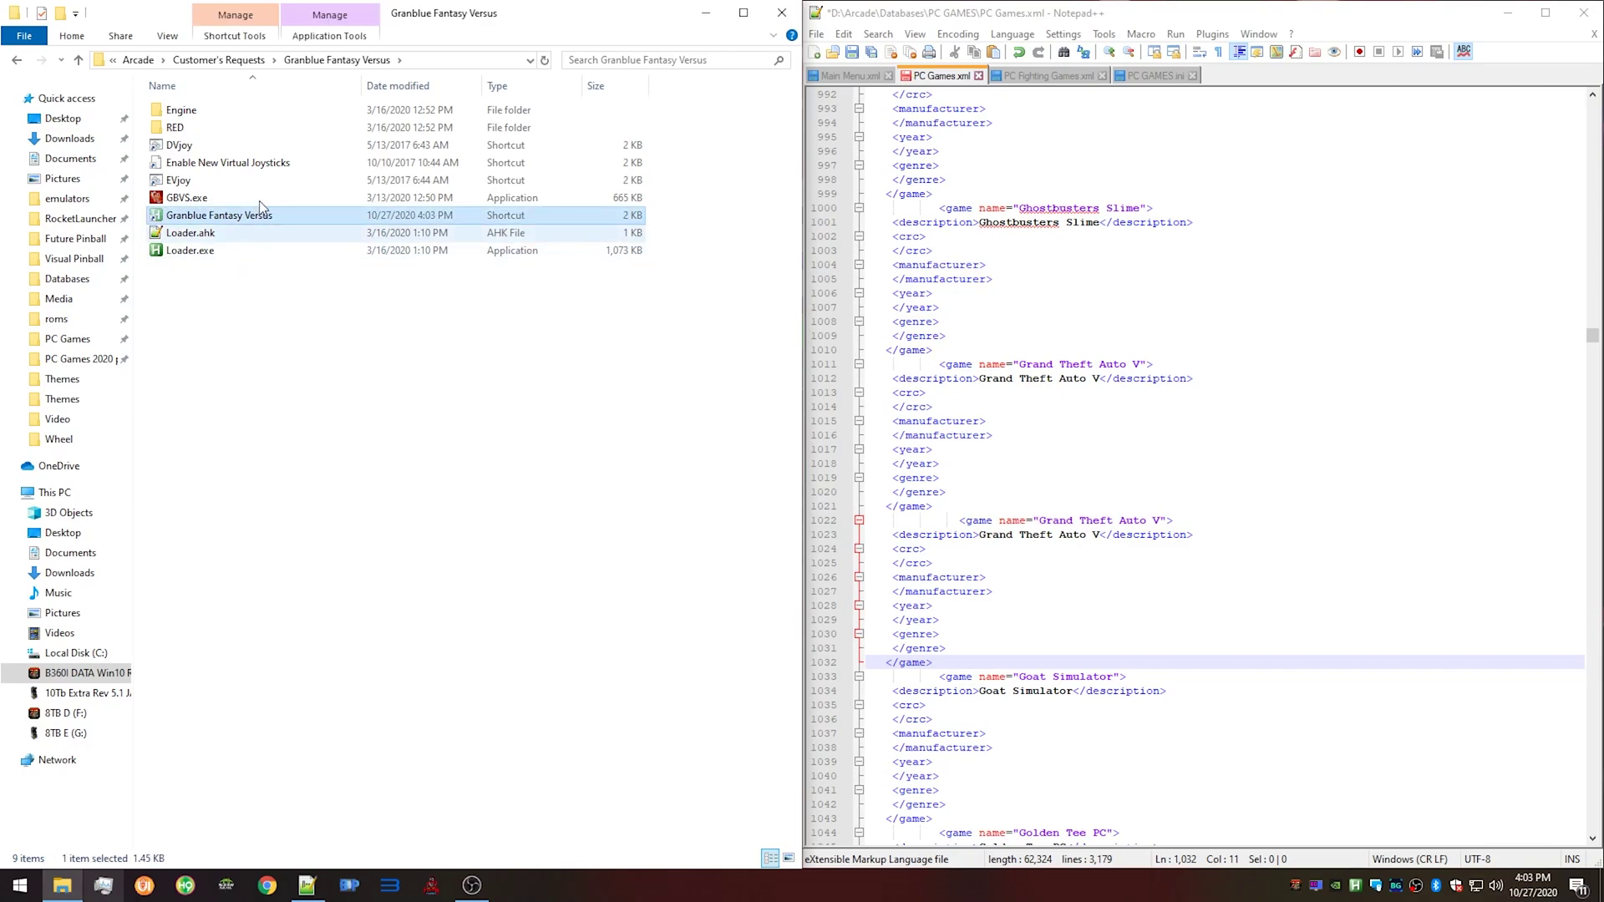
left_click(136, 60)
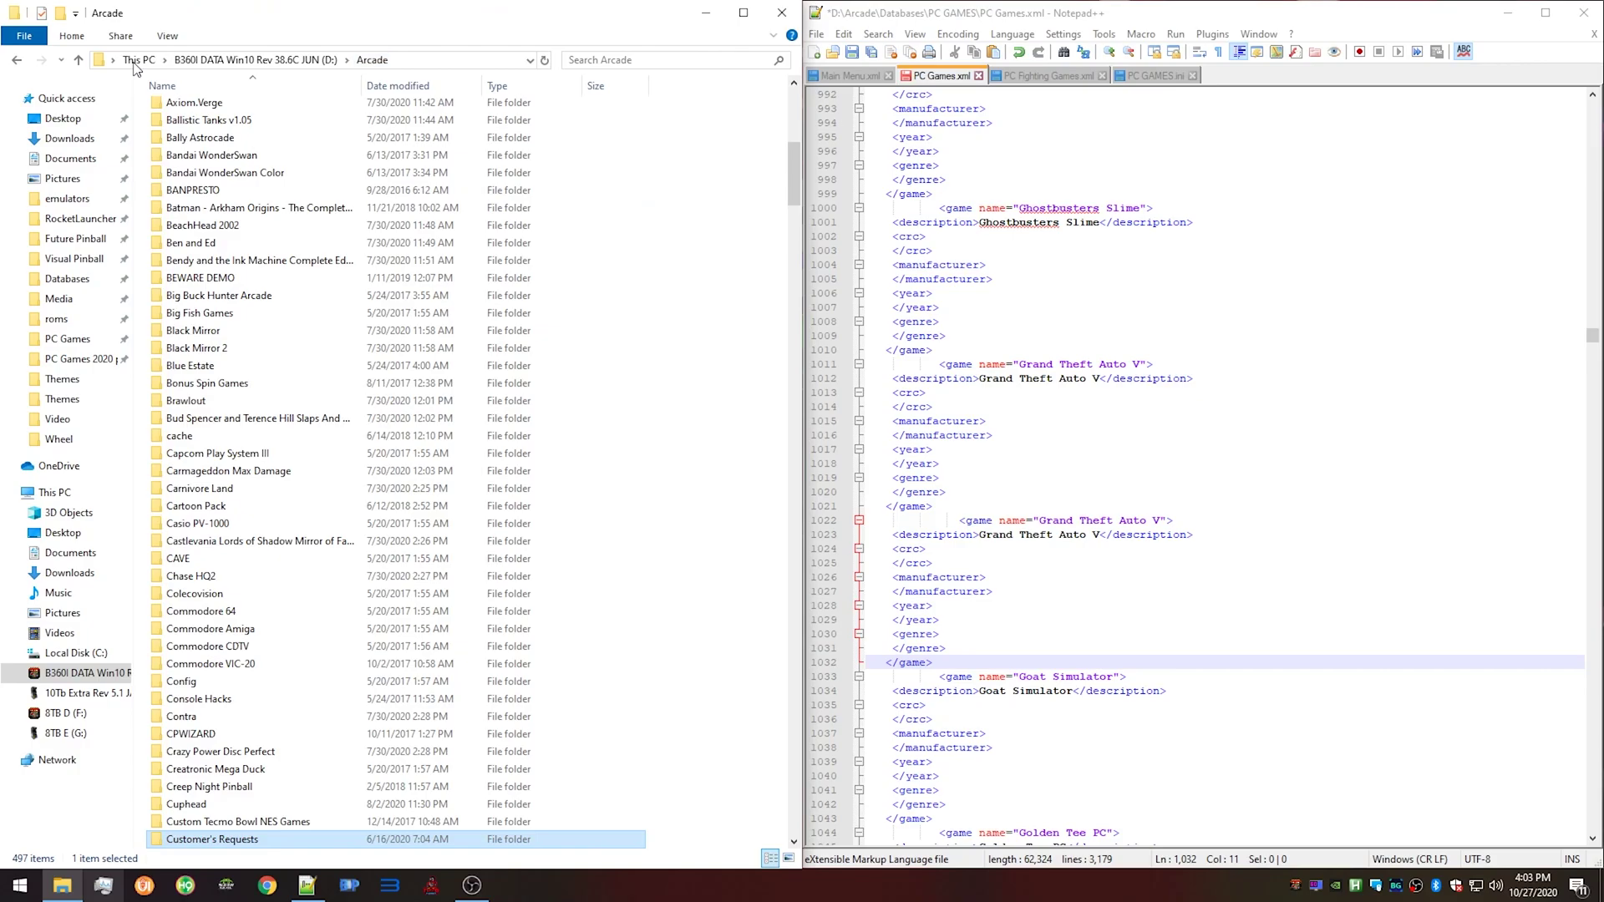
scroll(208, 250, "up", 8)
scroll(225, 192, "down", 20)
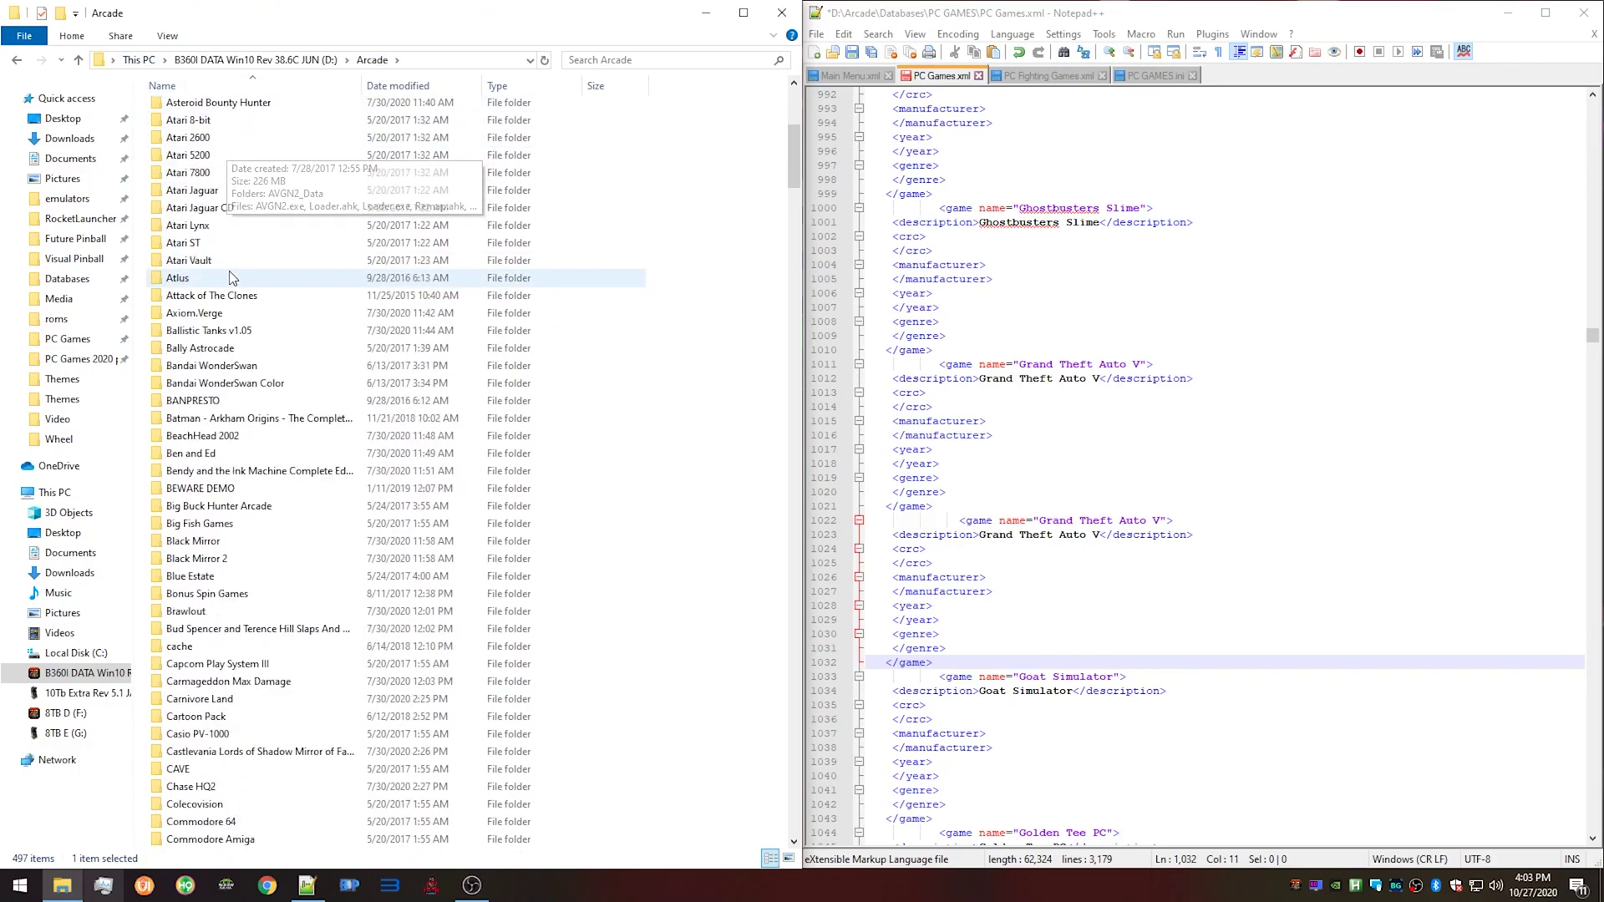
scroll(238, 281, "down", 20)
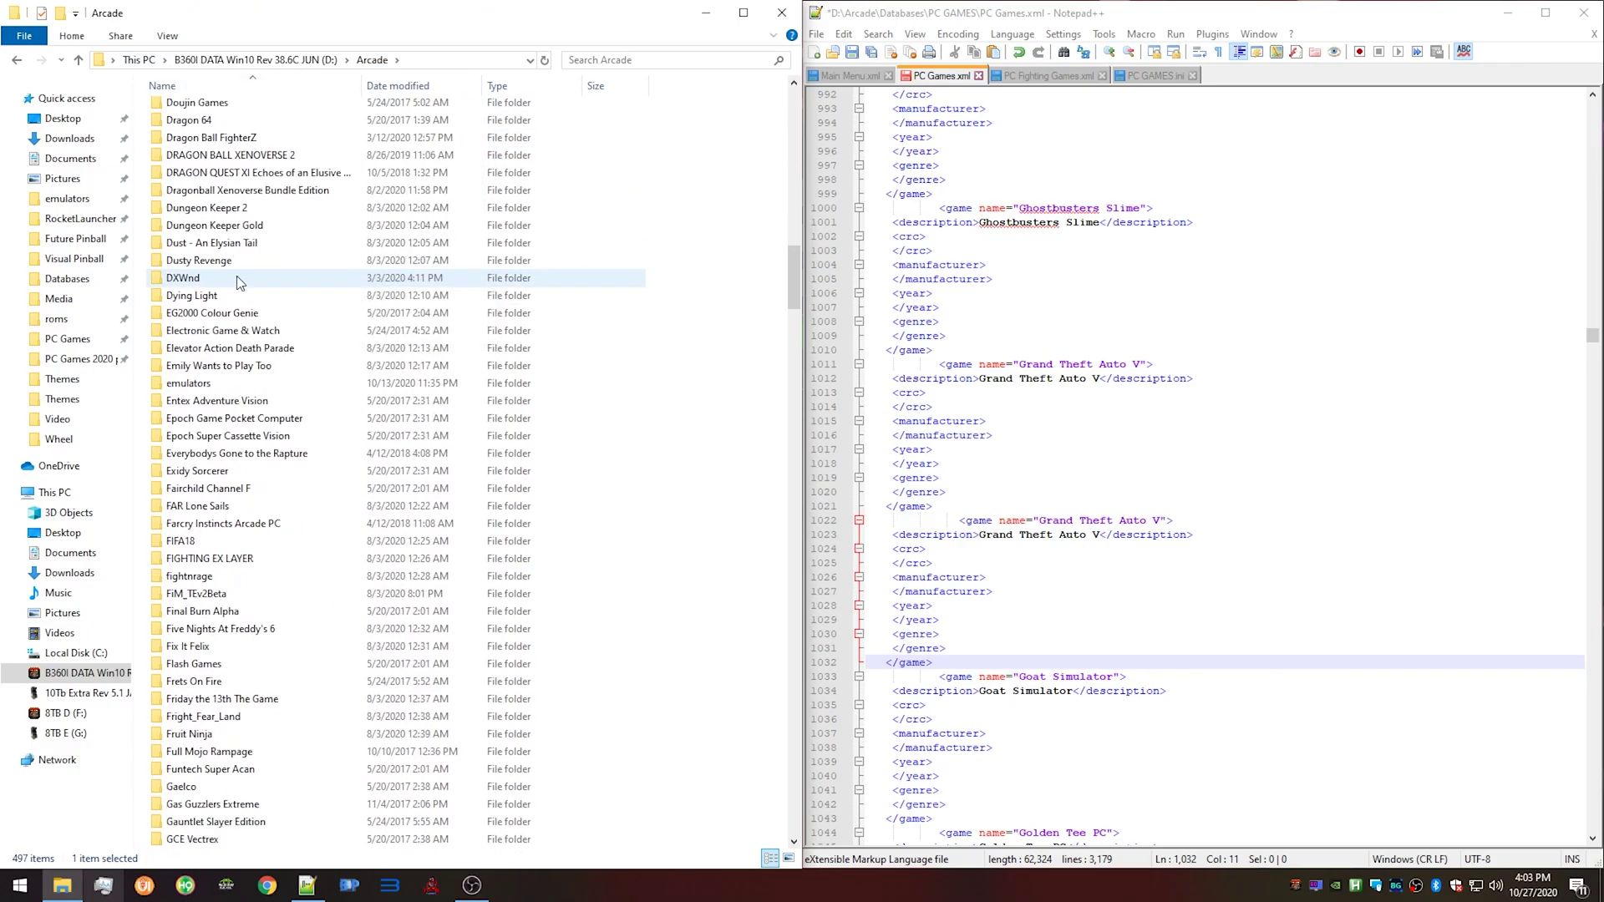
scroll(264, 272, "down", 20)
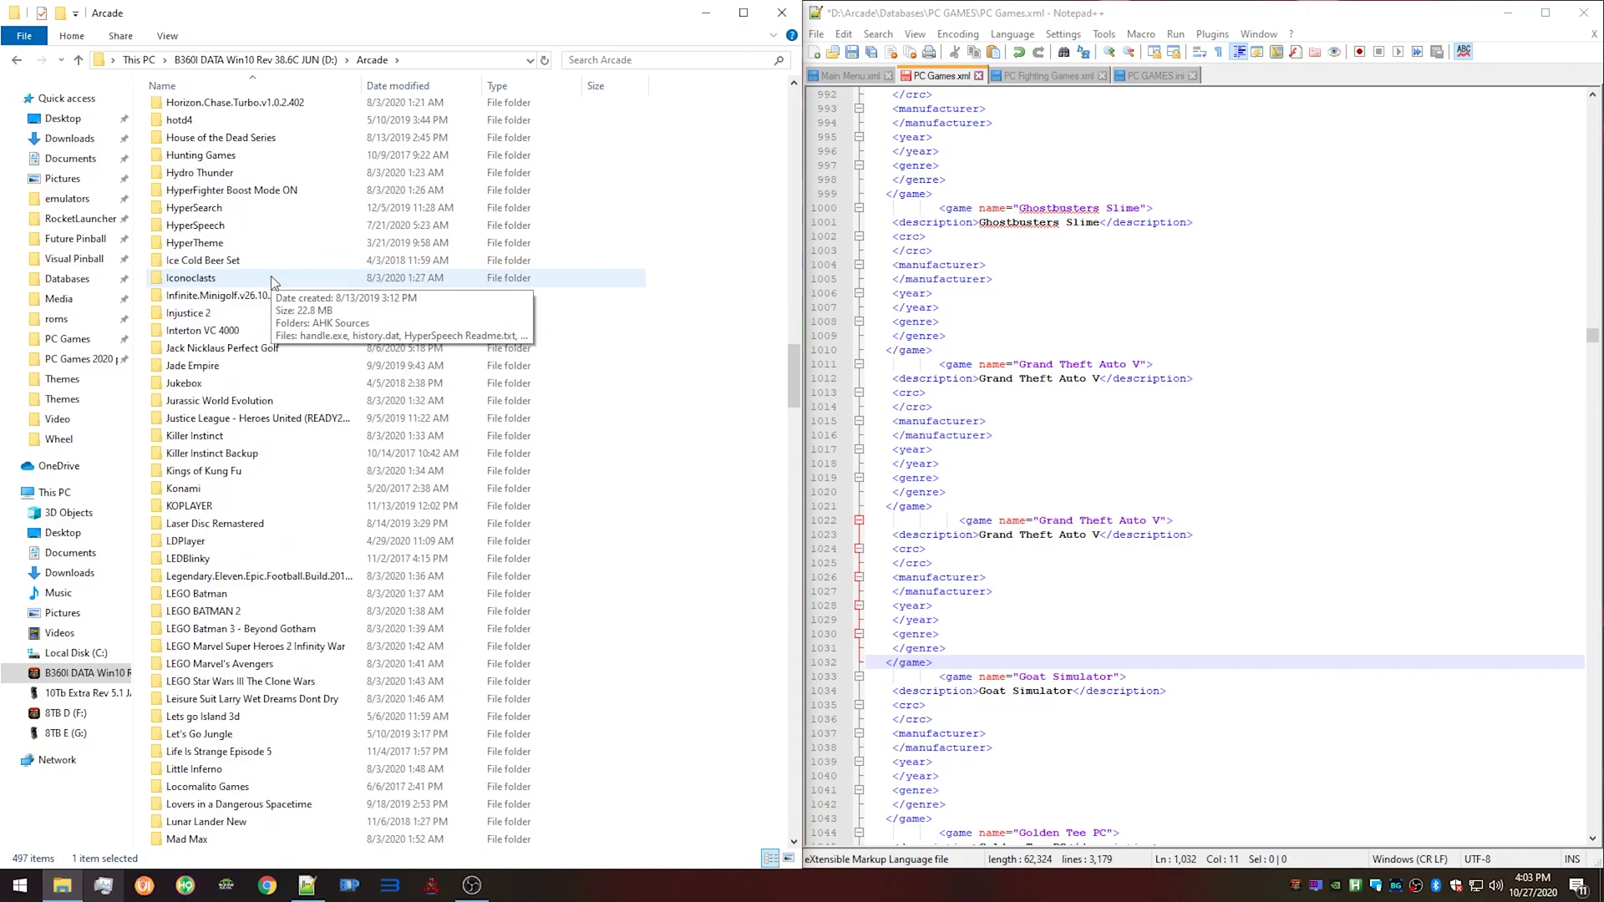
scroll(278, 294, "down", 13)
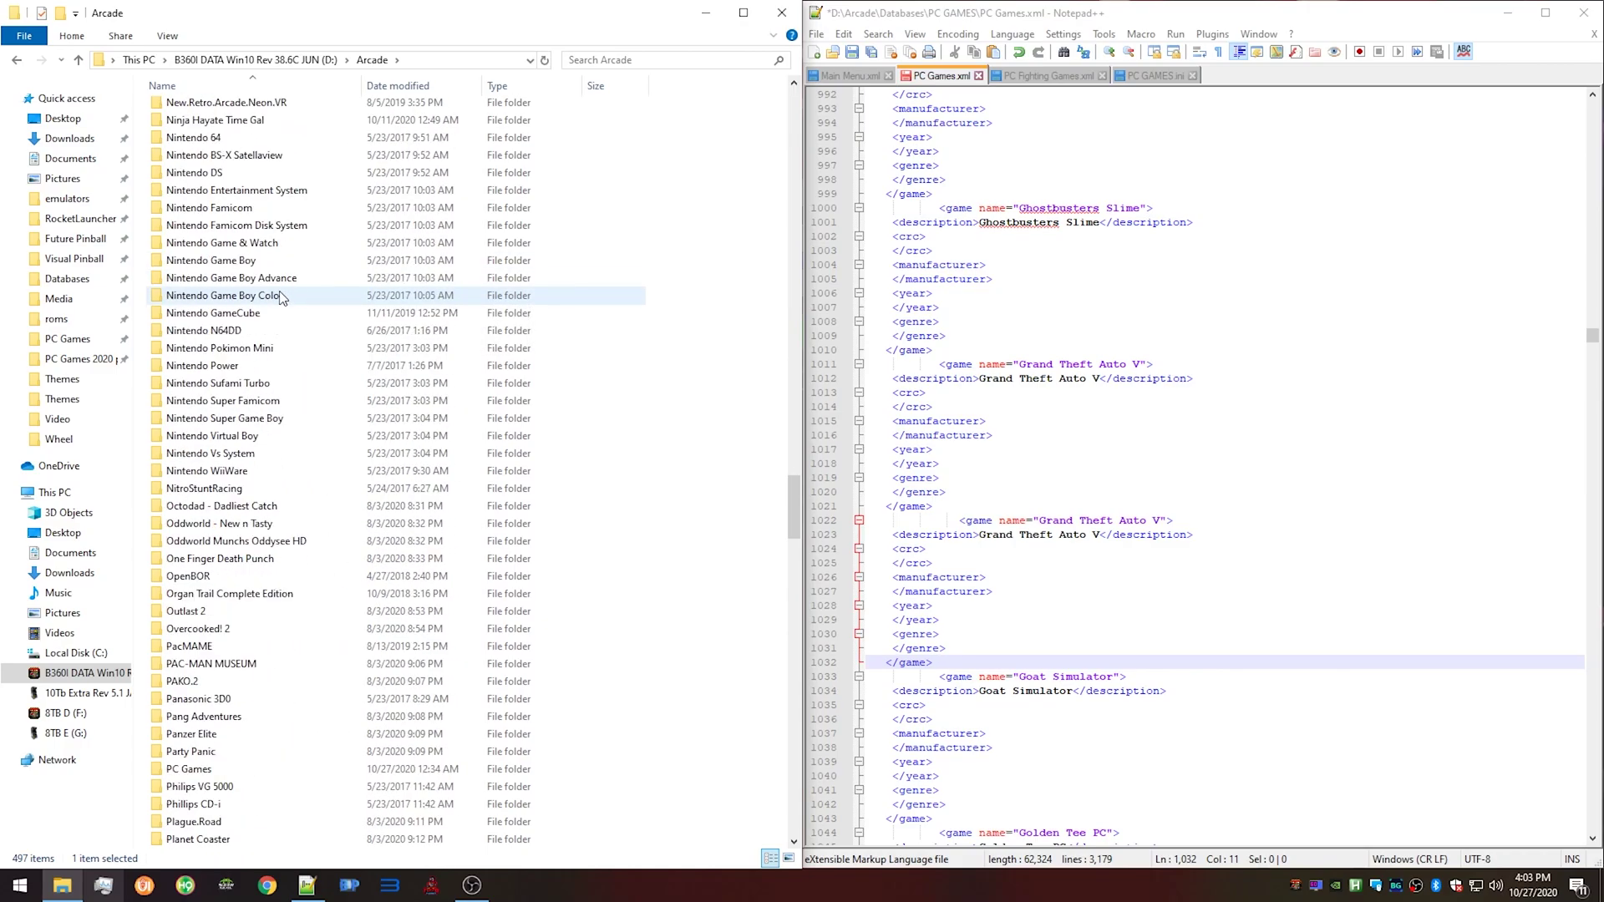
double_click(196, 513)
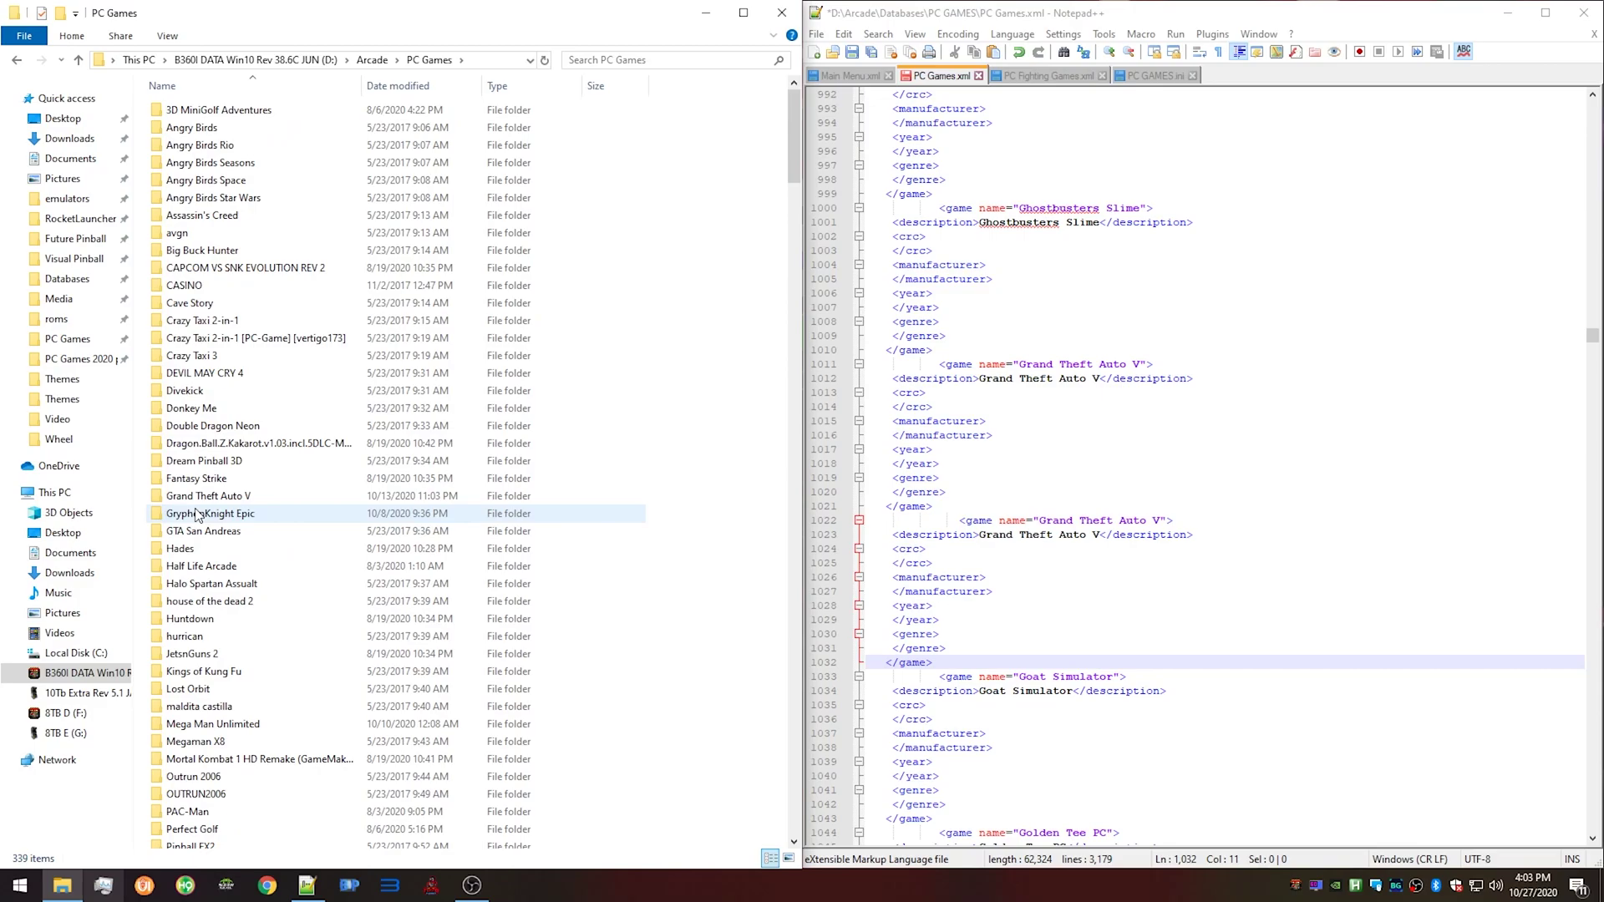
left_click_drag(799, 128, 790, 407)
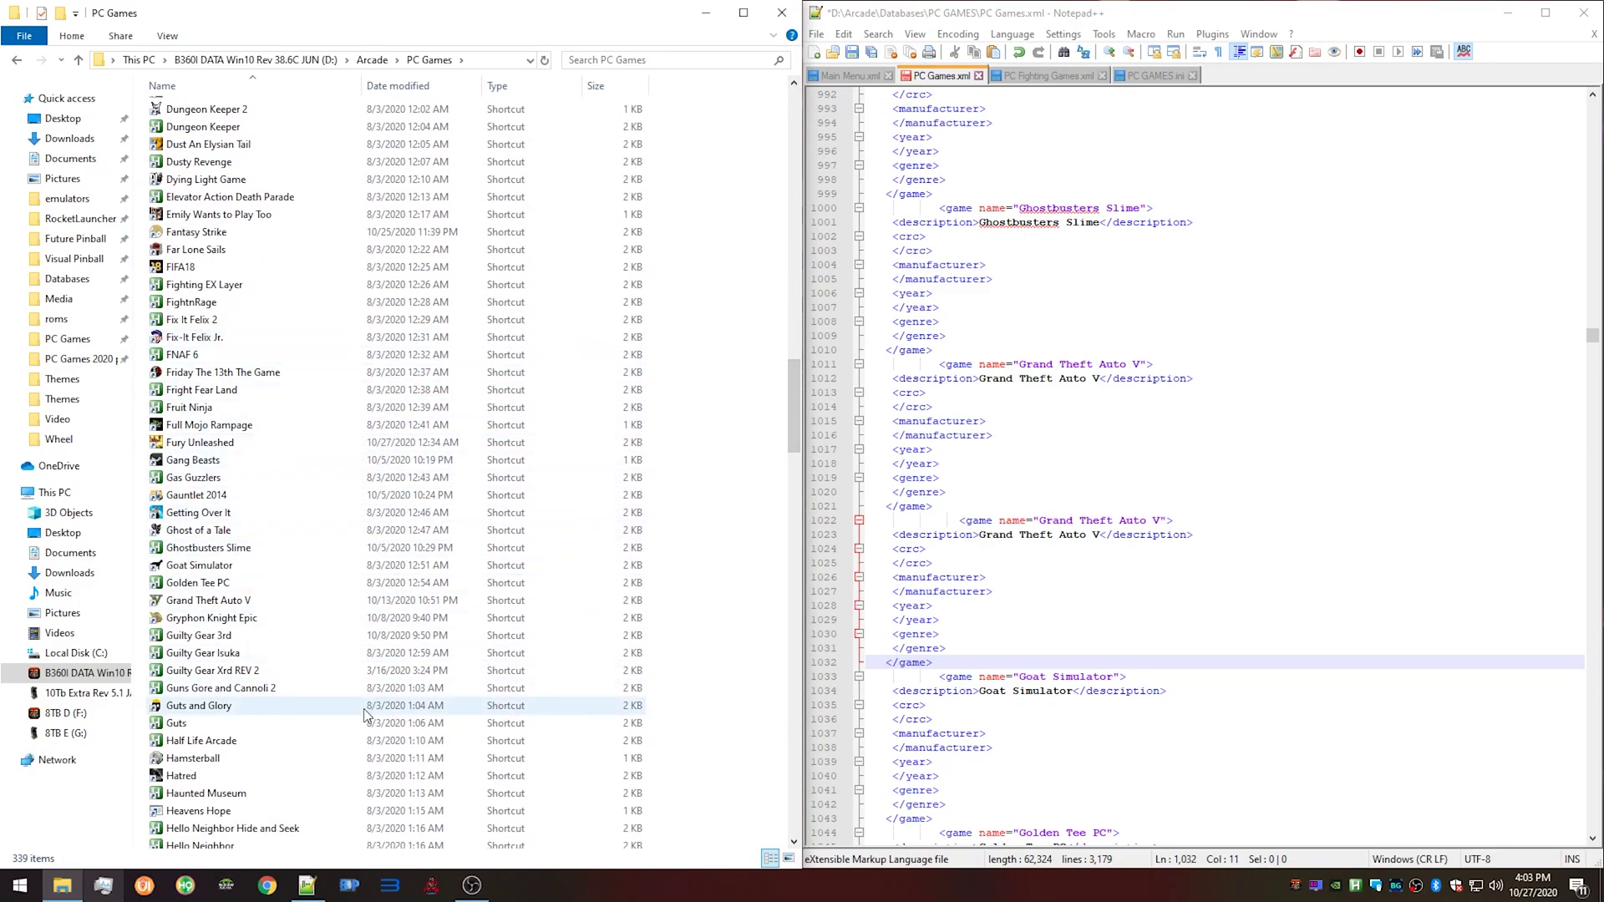
right_click(728, 290)
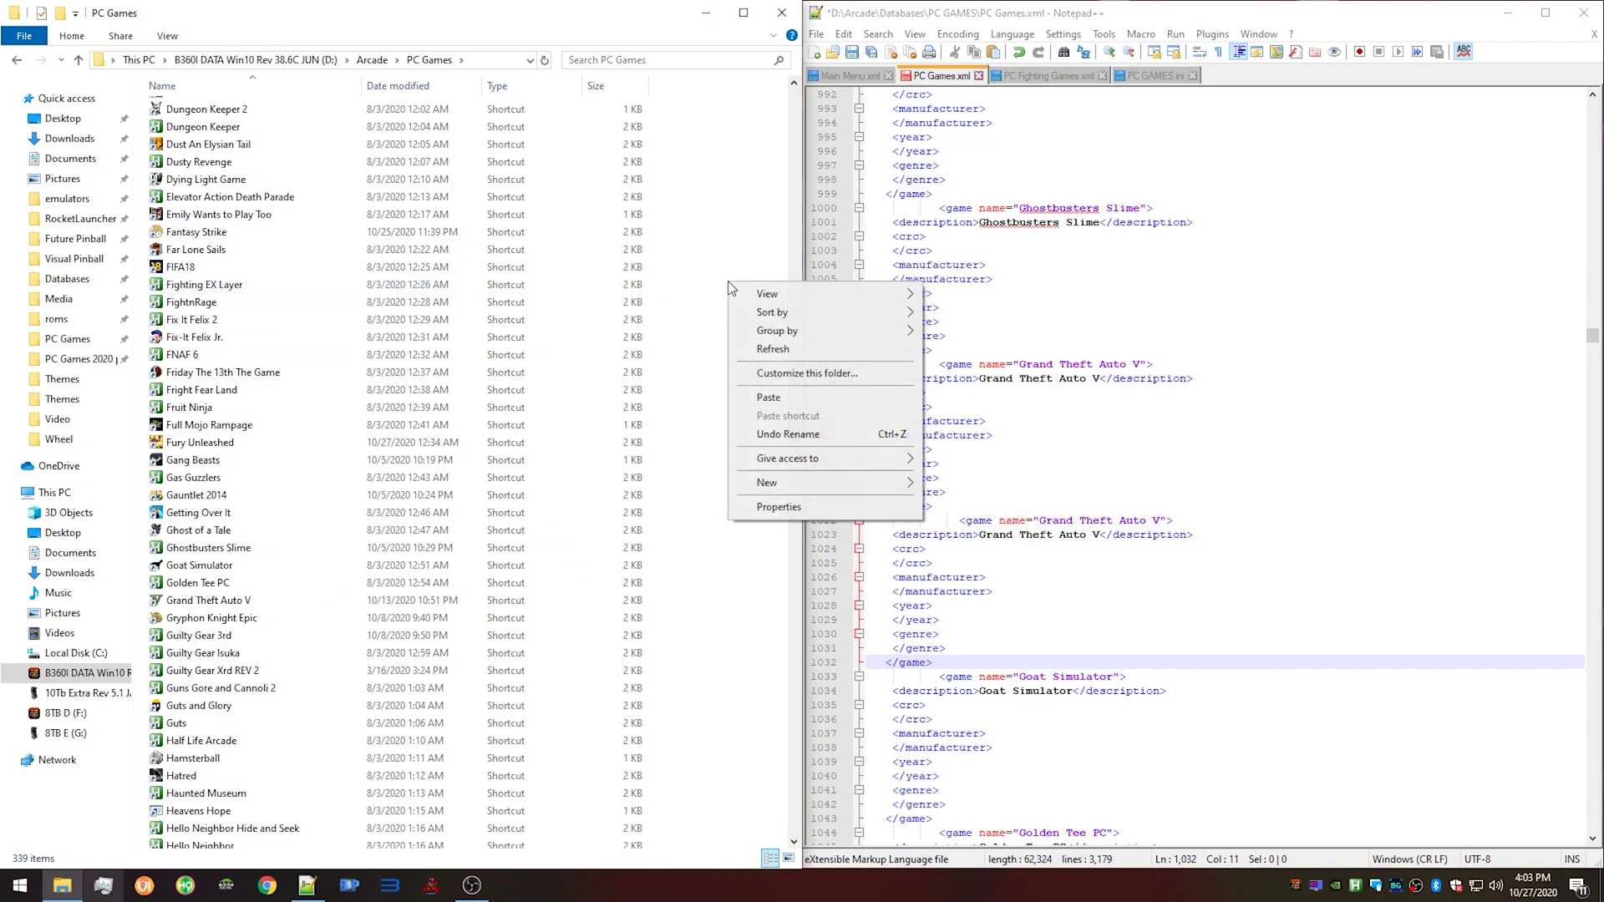
left_click(752, 399)
left_click(785, 444)
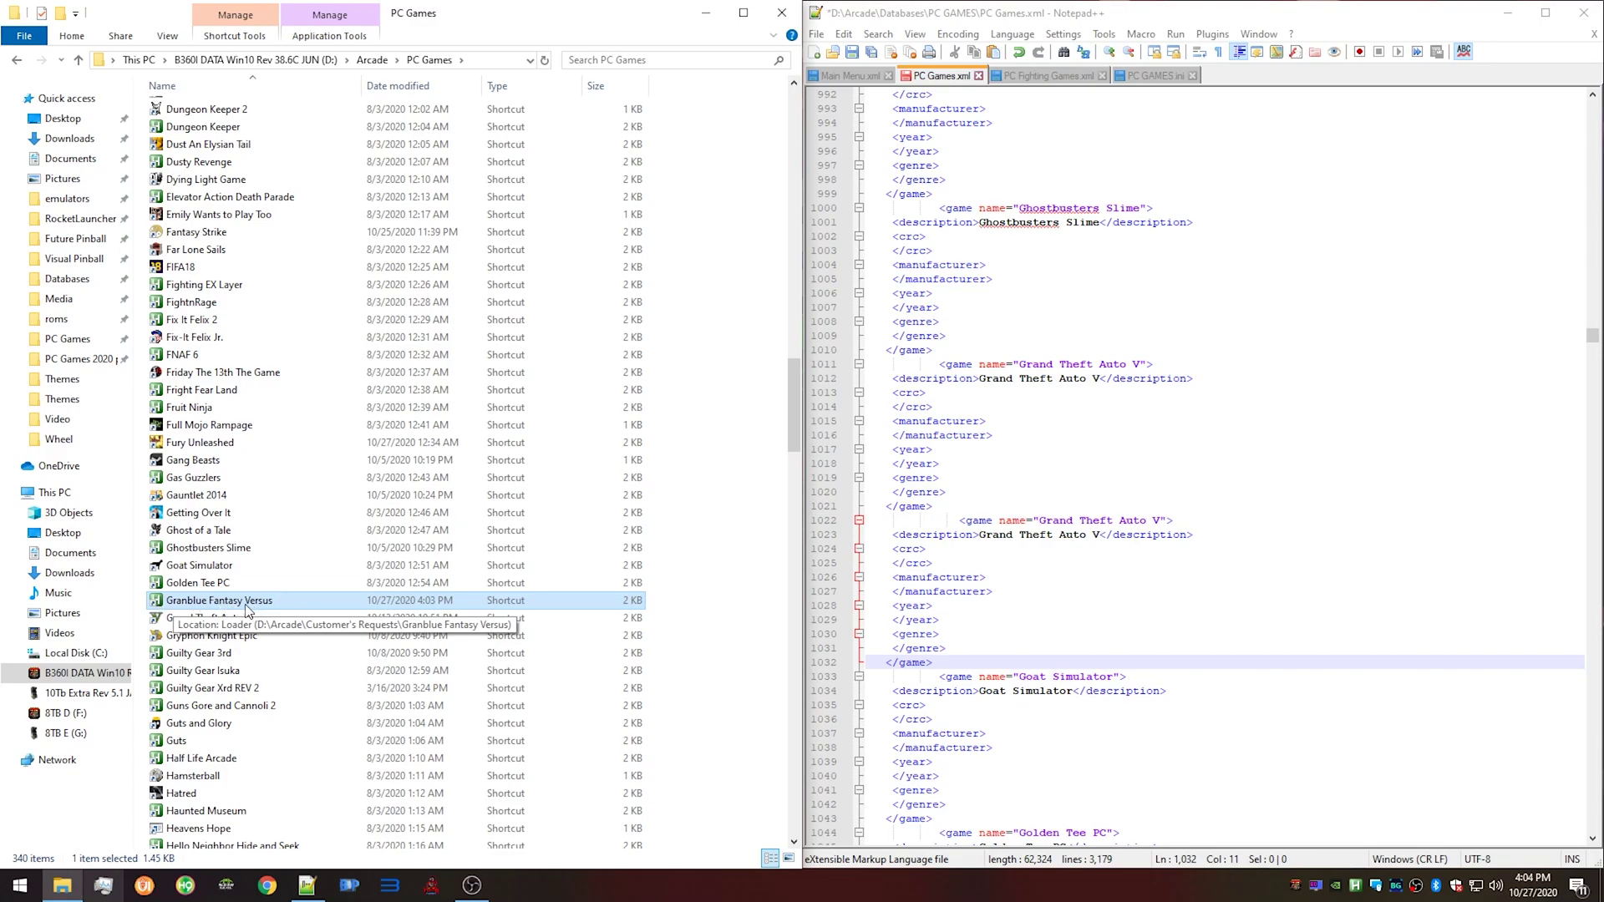
Copy the shortcut's name and use it to replace the game name and description in the first Grand Theft Auto V entry of PC Games.xml.
left_click(246, 605)
key("ctrl+c")
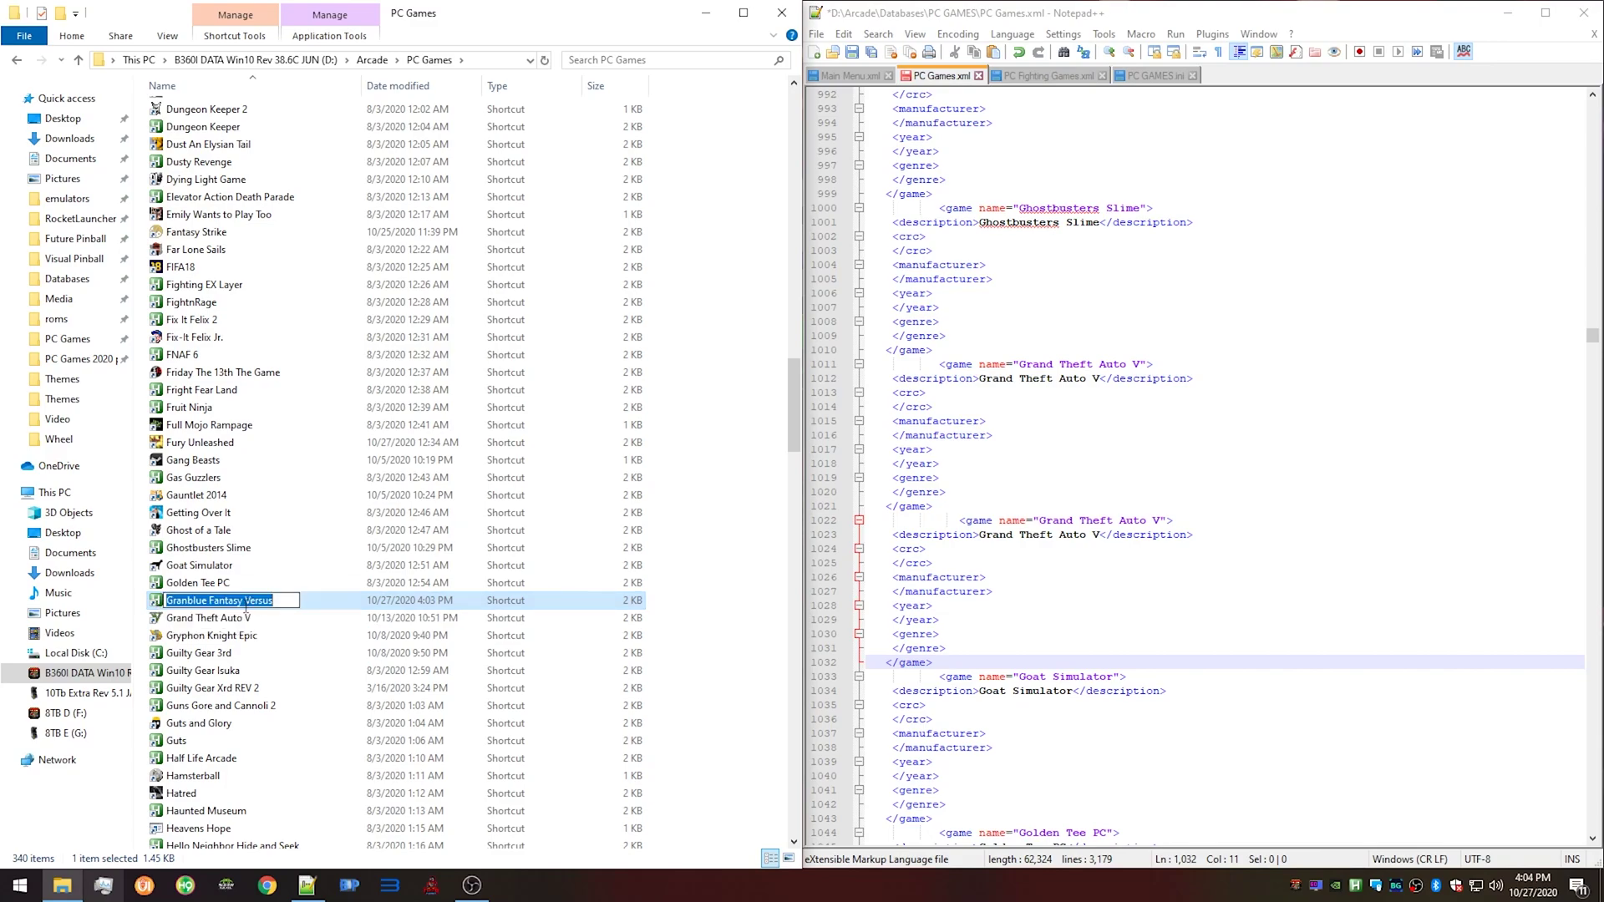
left_click(1090, 518)
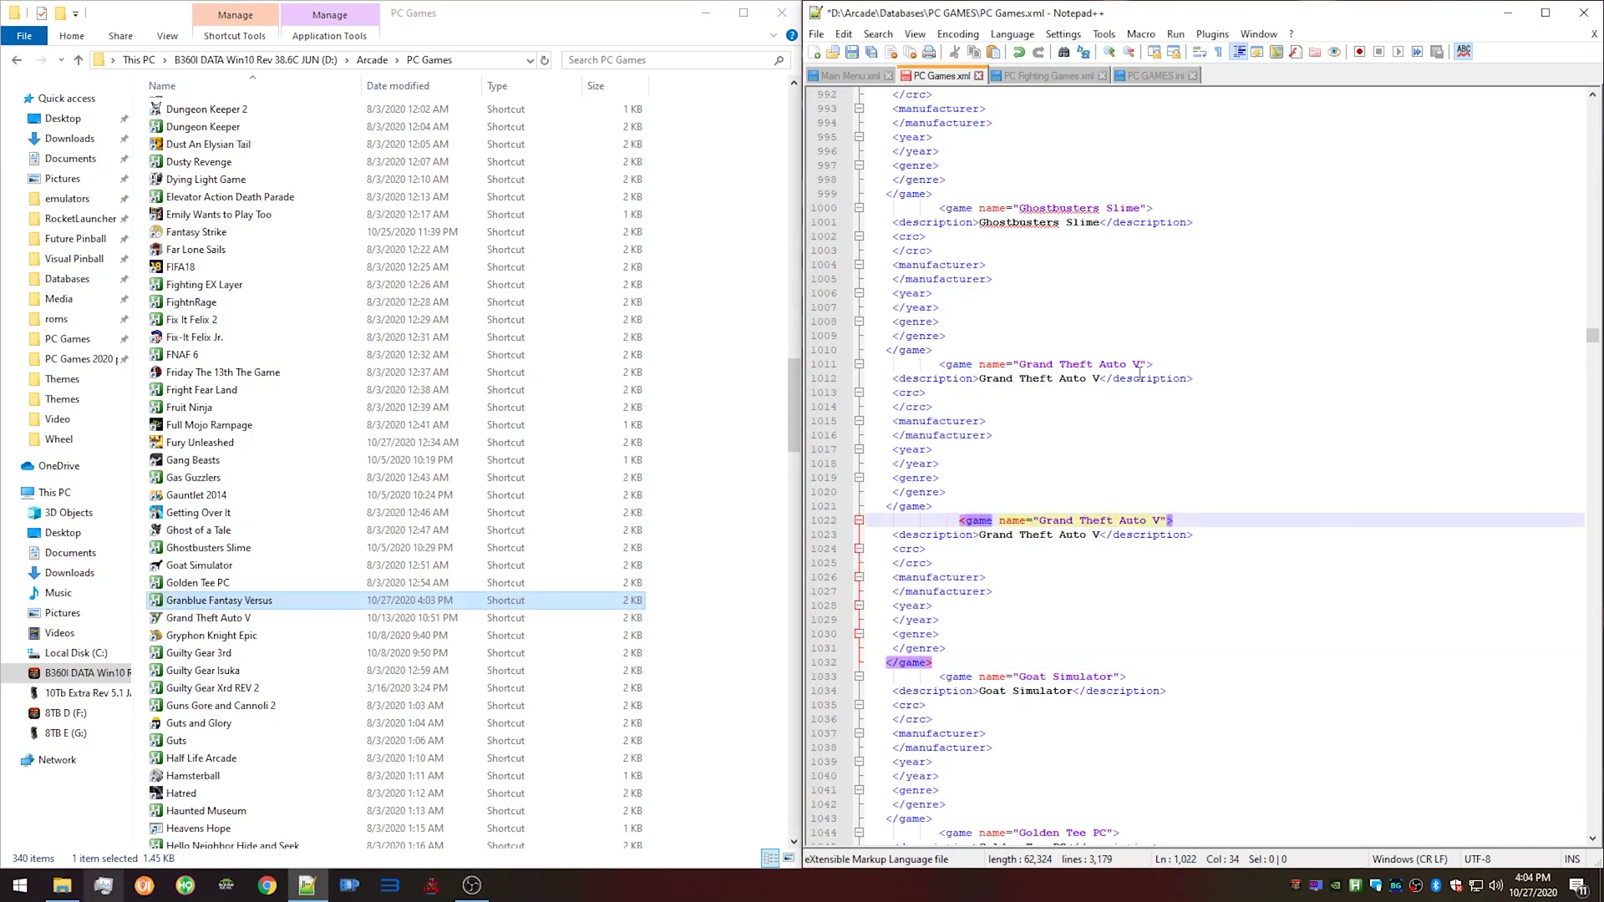
left_click_drag(1141, 364, 1028, 365)
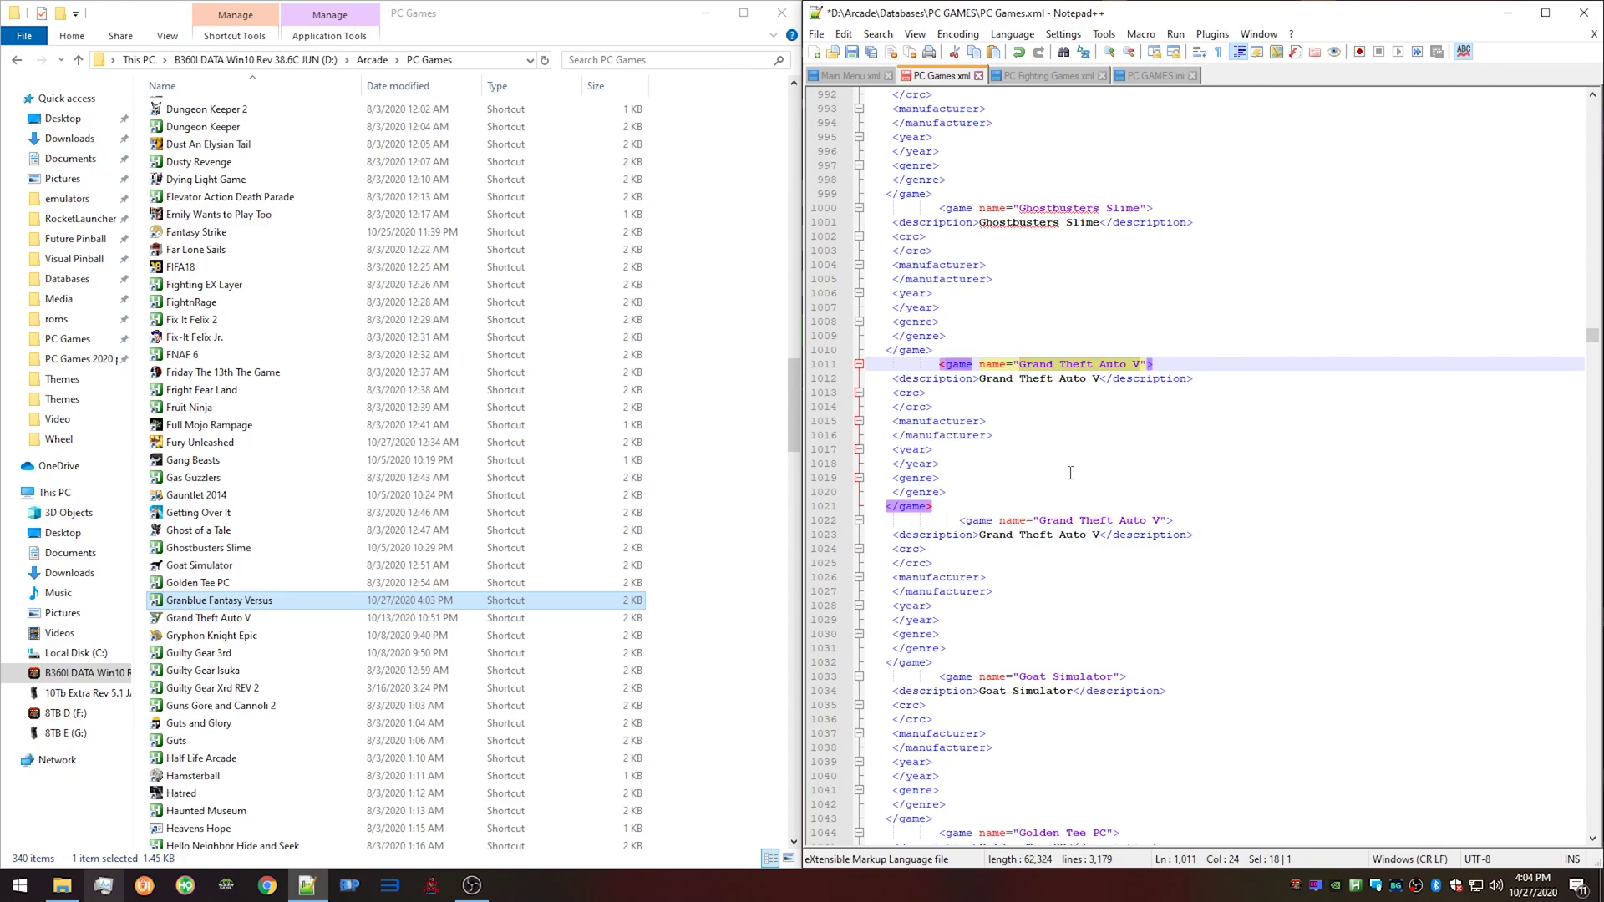
key("ctrl+v")
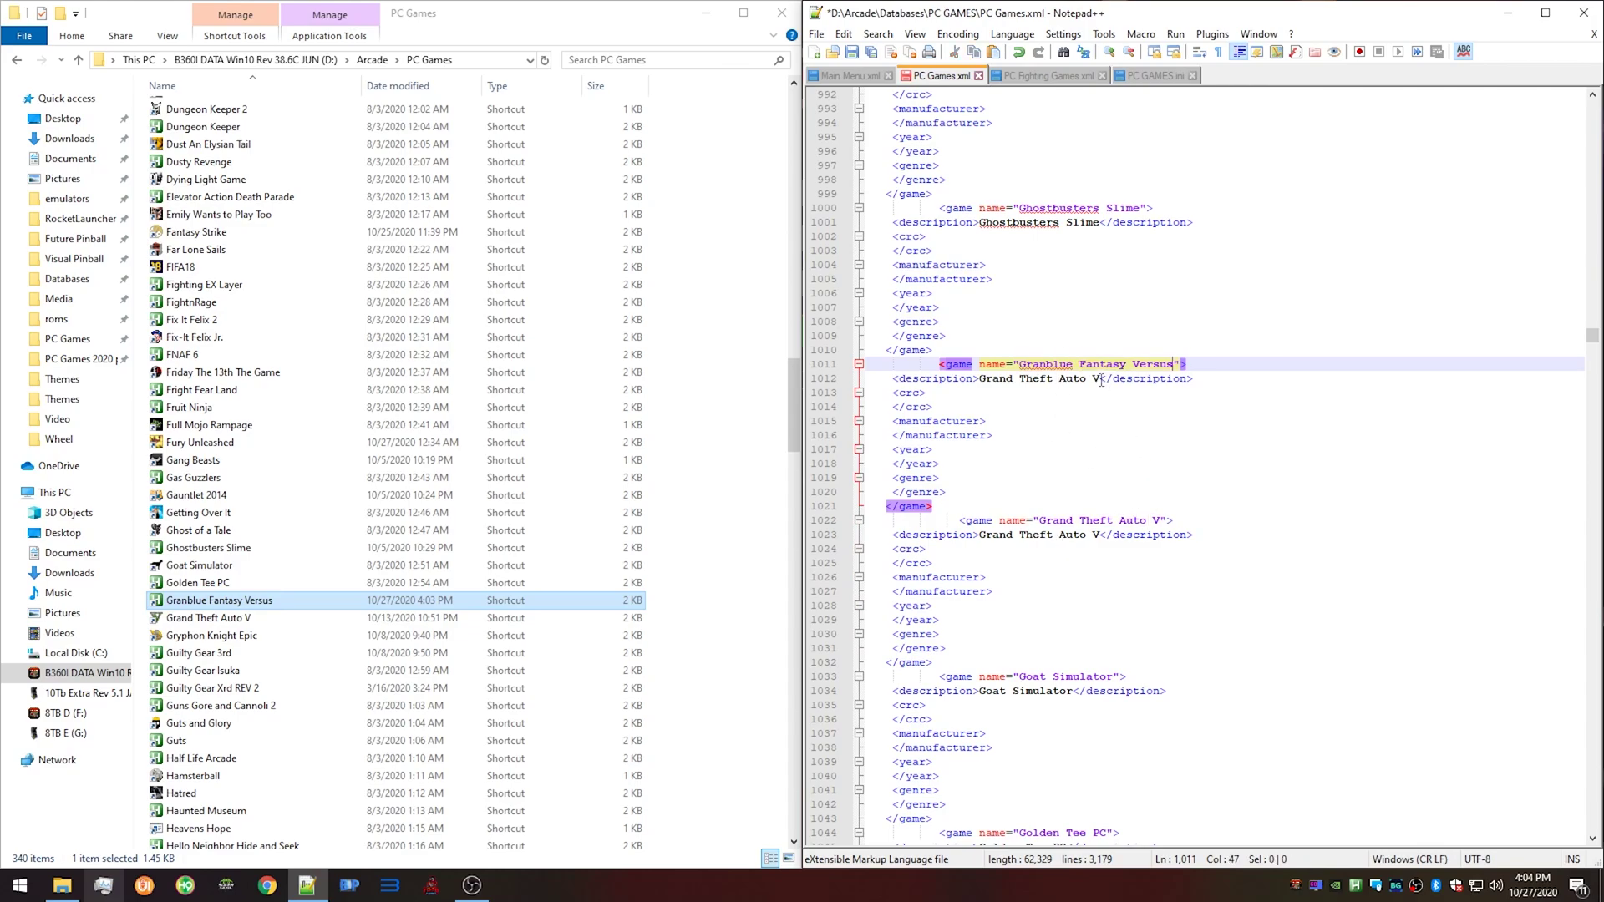
left_click_drag(1101, 380, 978, 380)
key("ctrl+v")
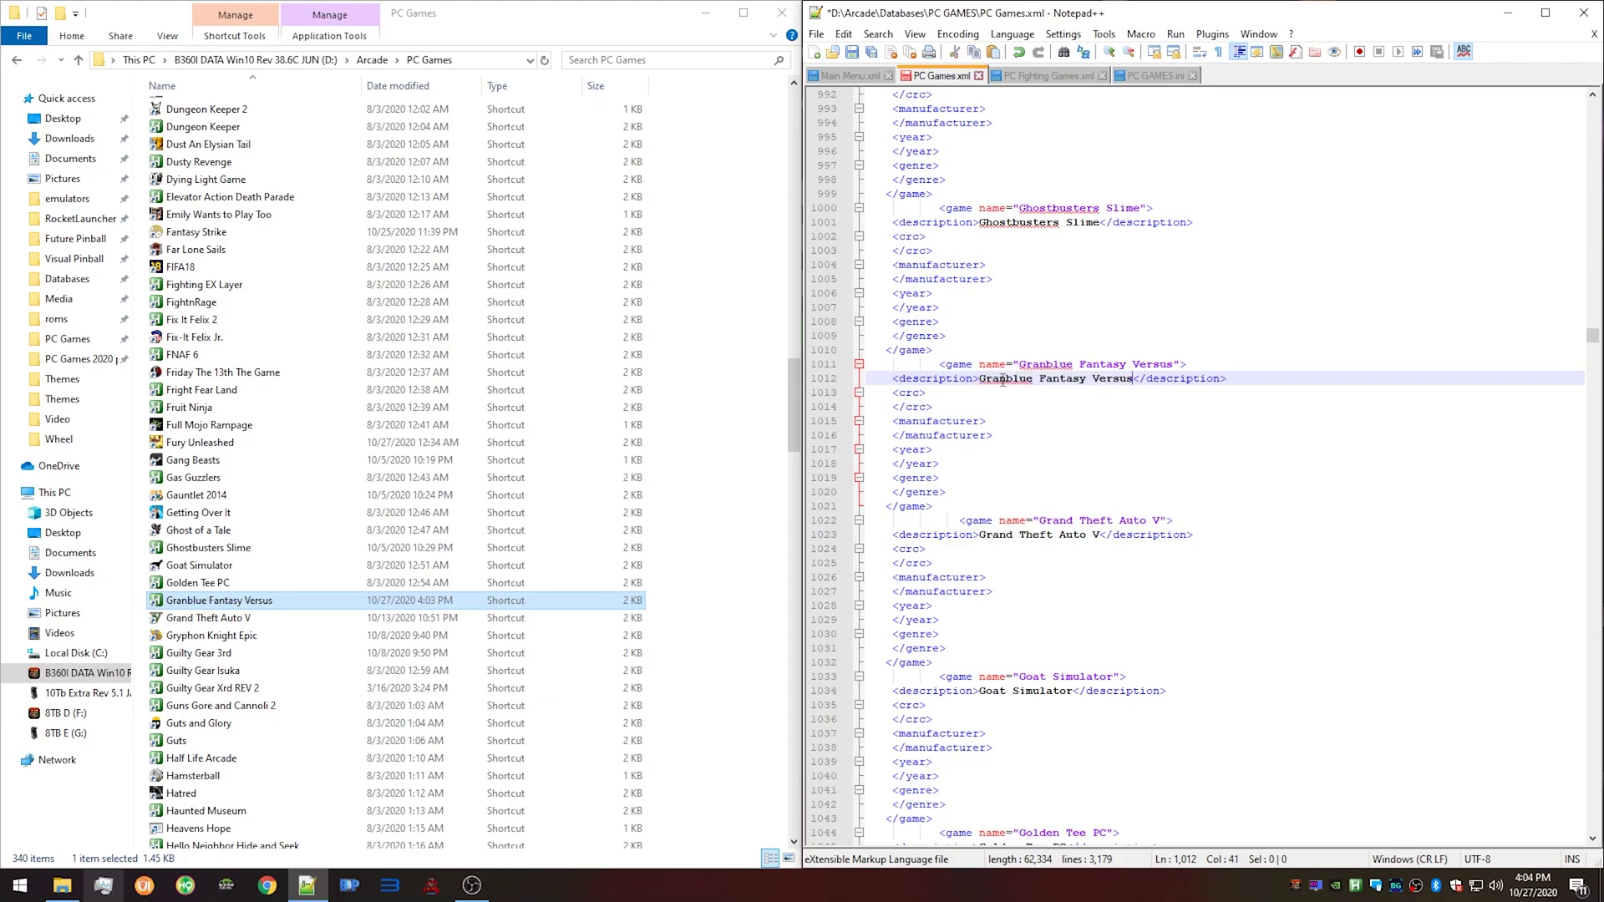
left_click(1107, 419)
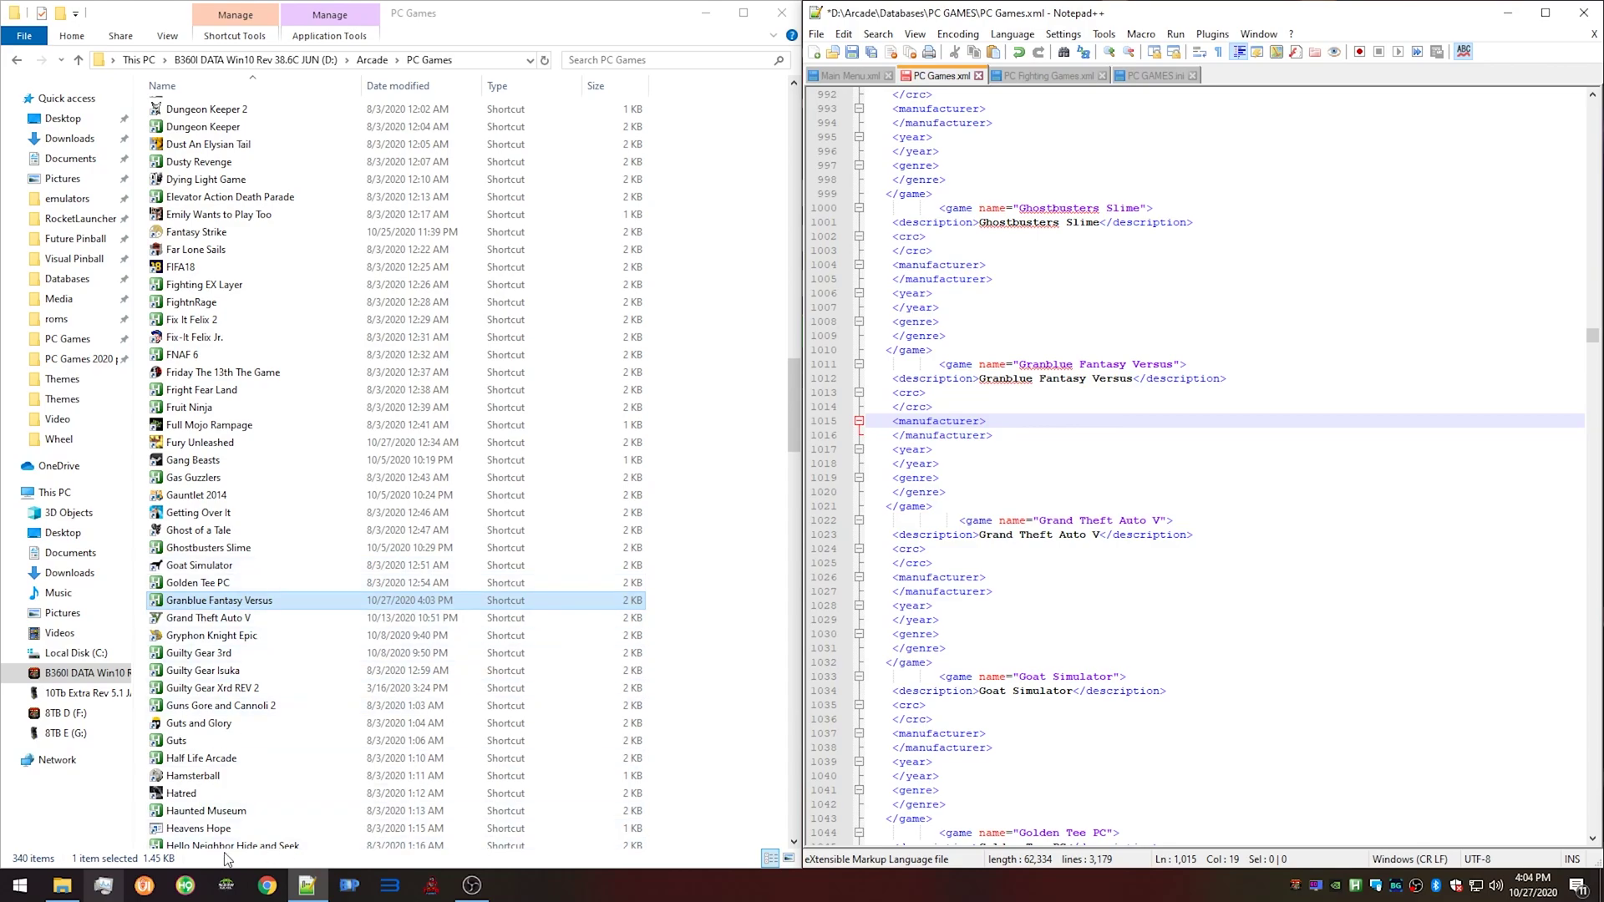
Switch to RocketLauncherUI and select the PCLauncher.ahk module for the PC Games system.
left_click(146, 887)
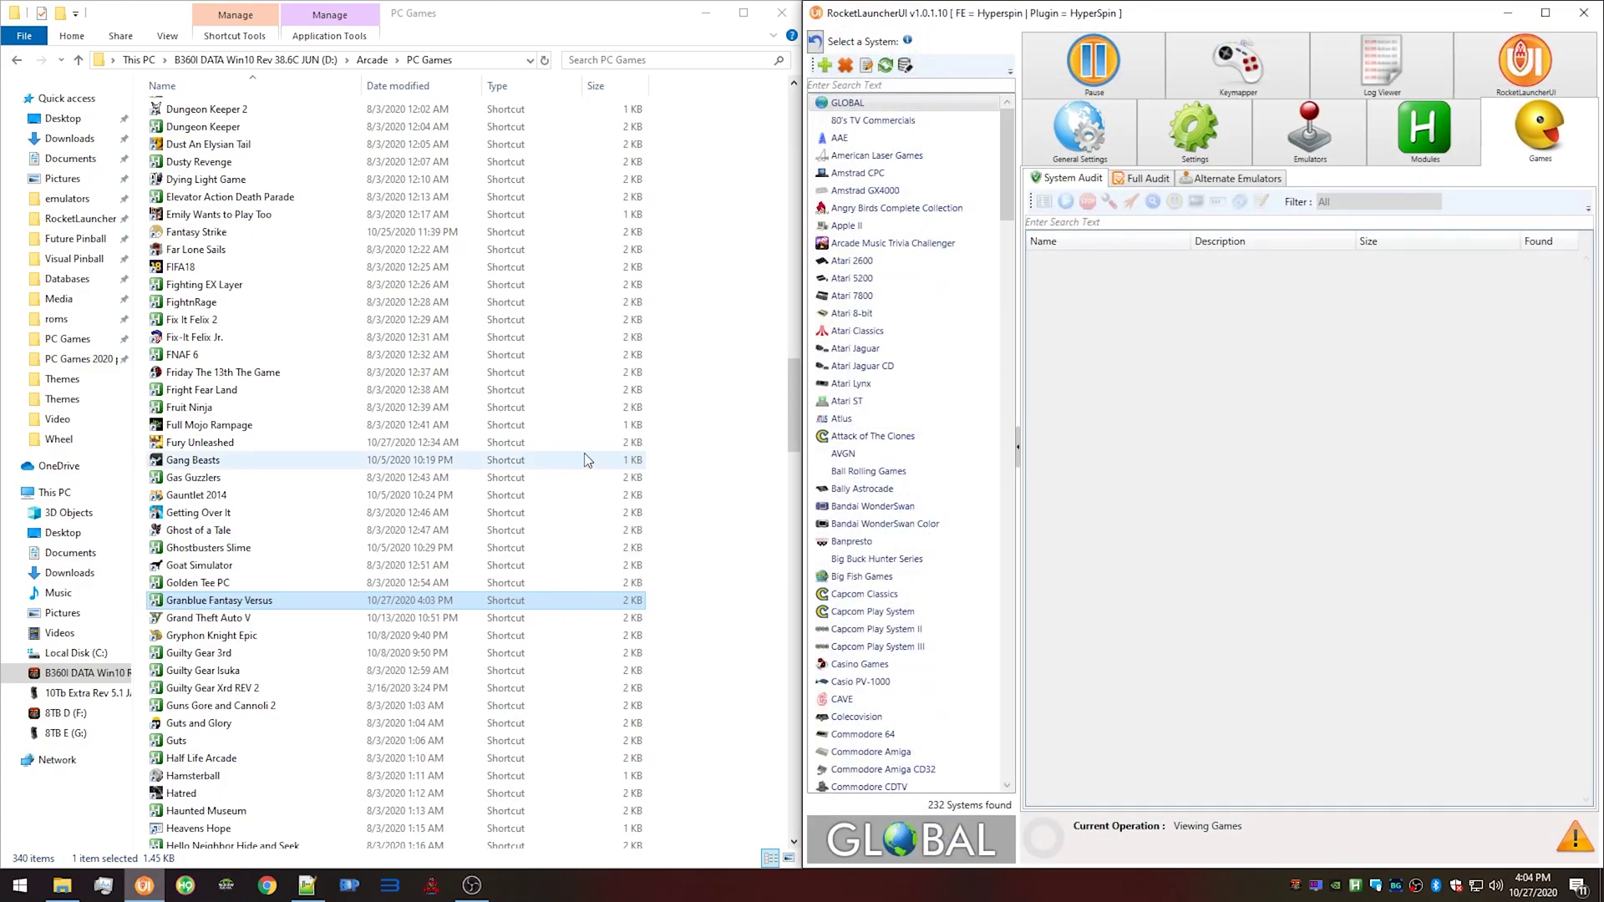
left_click_drag(1007, 157, 1013, 456)
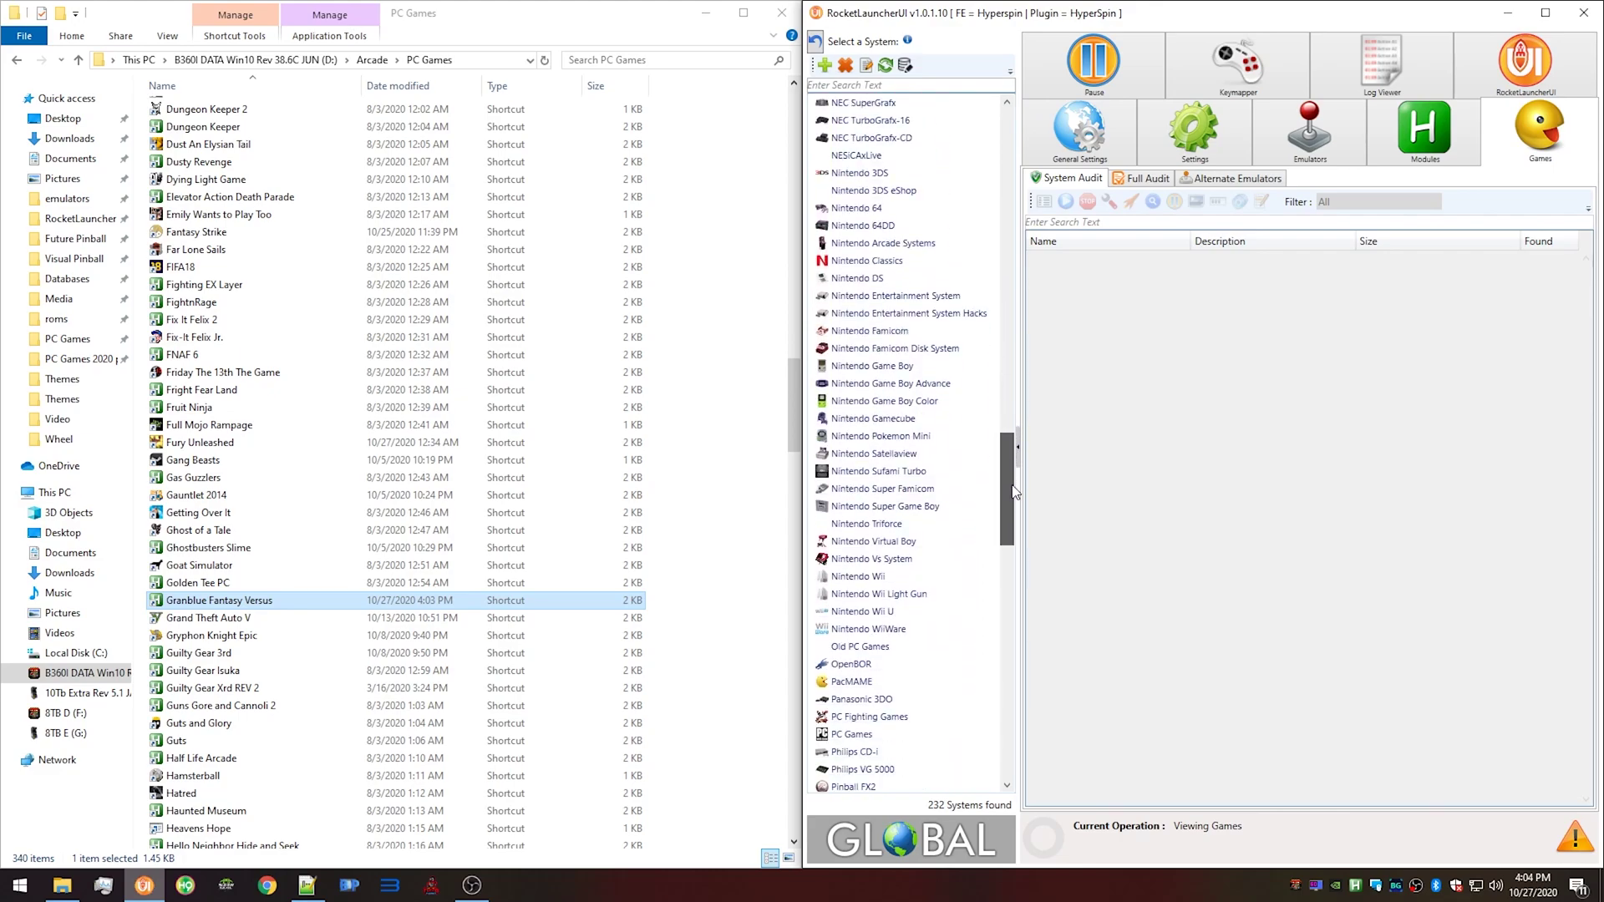
scroll(1014, 491, "down", 2)
left_click(851, 611)
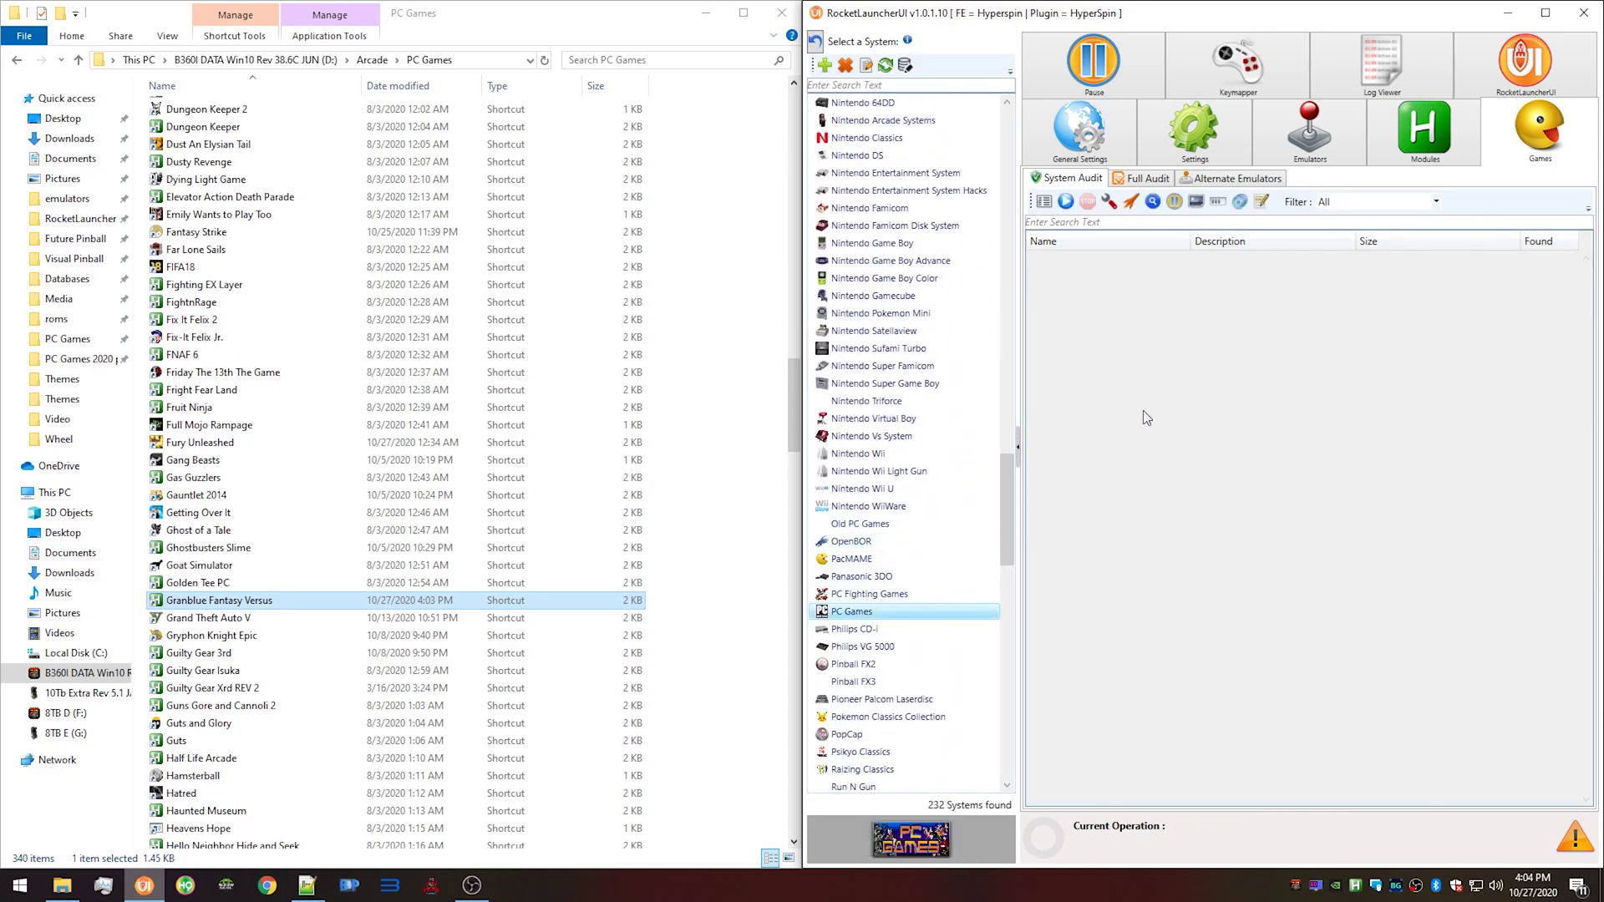
left_click(1414, 142)
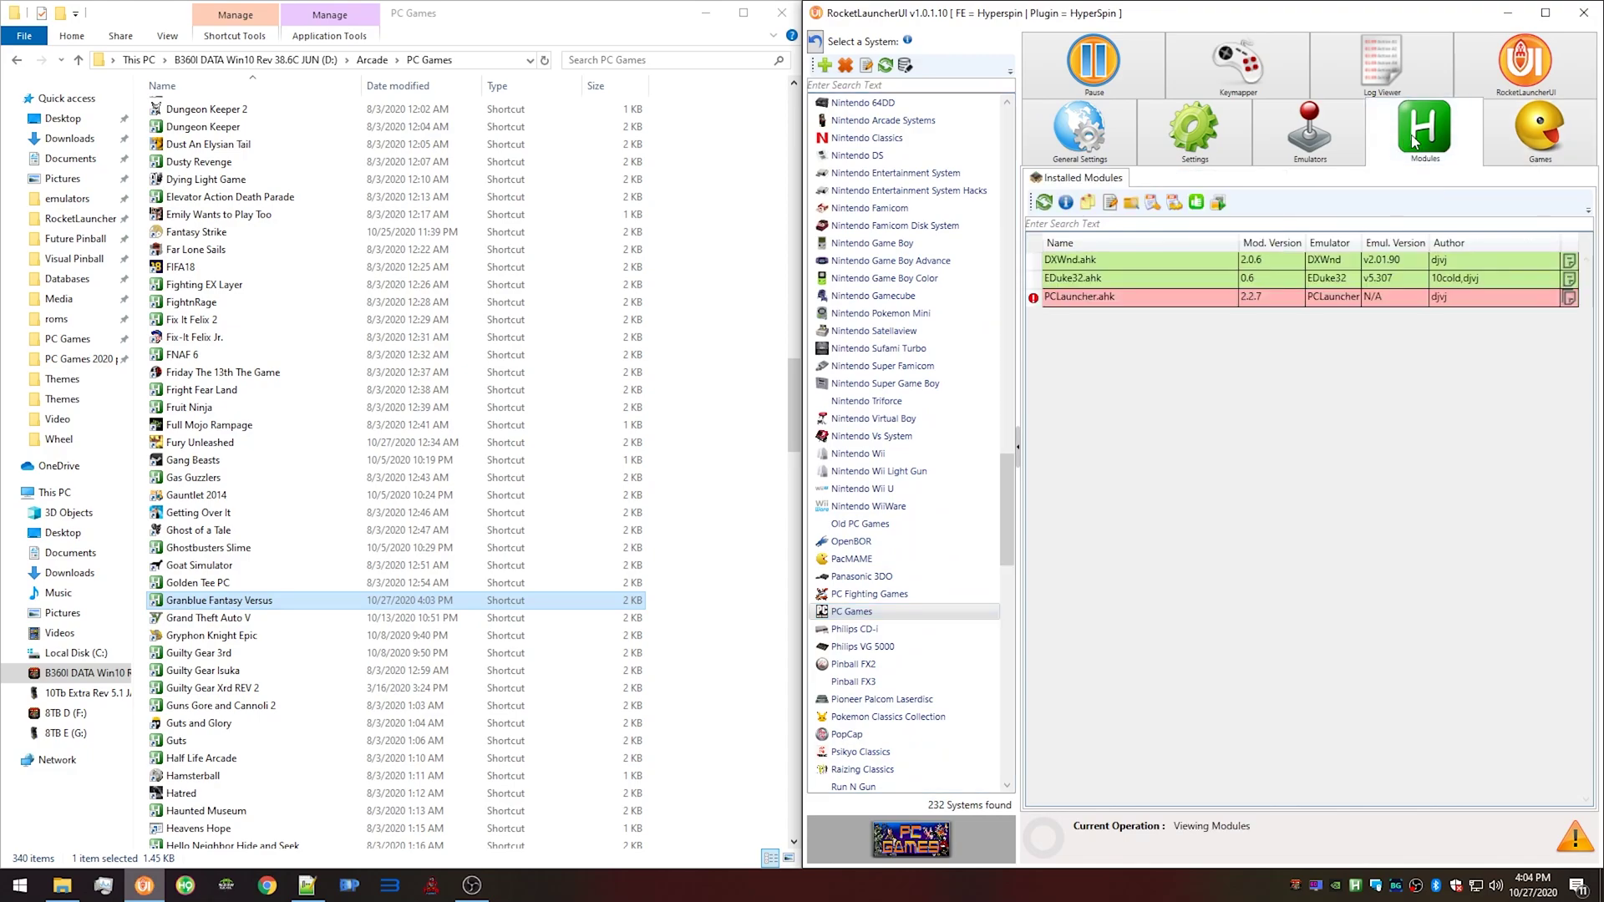
left_click(1075, 299)
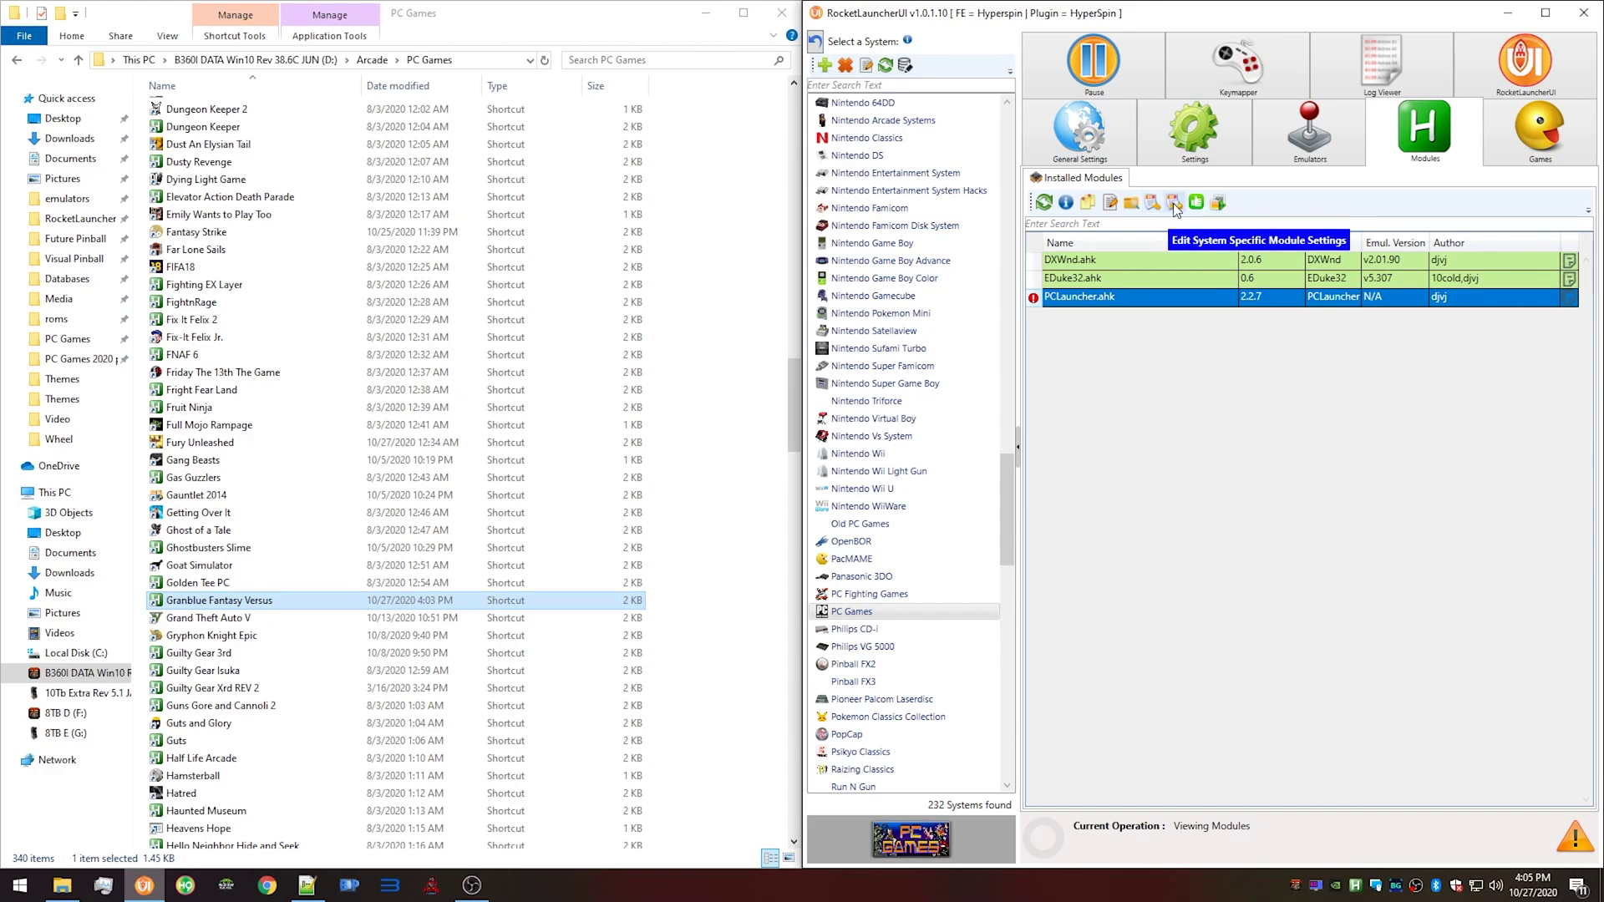
left_click(1173, 203)
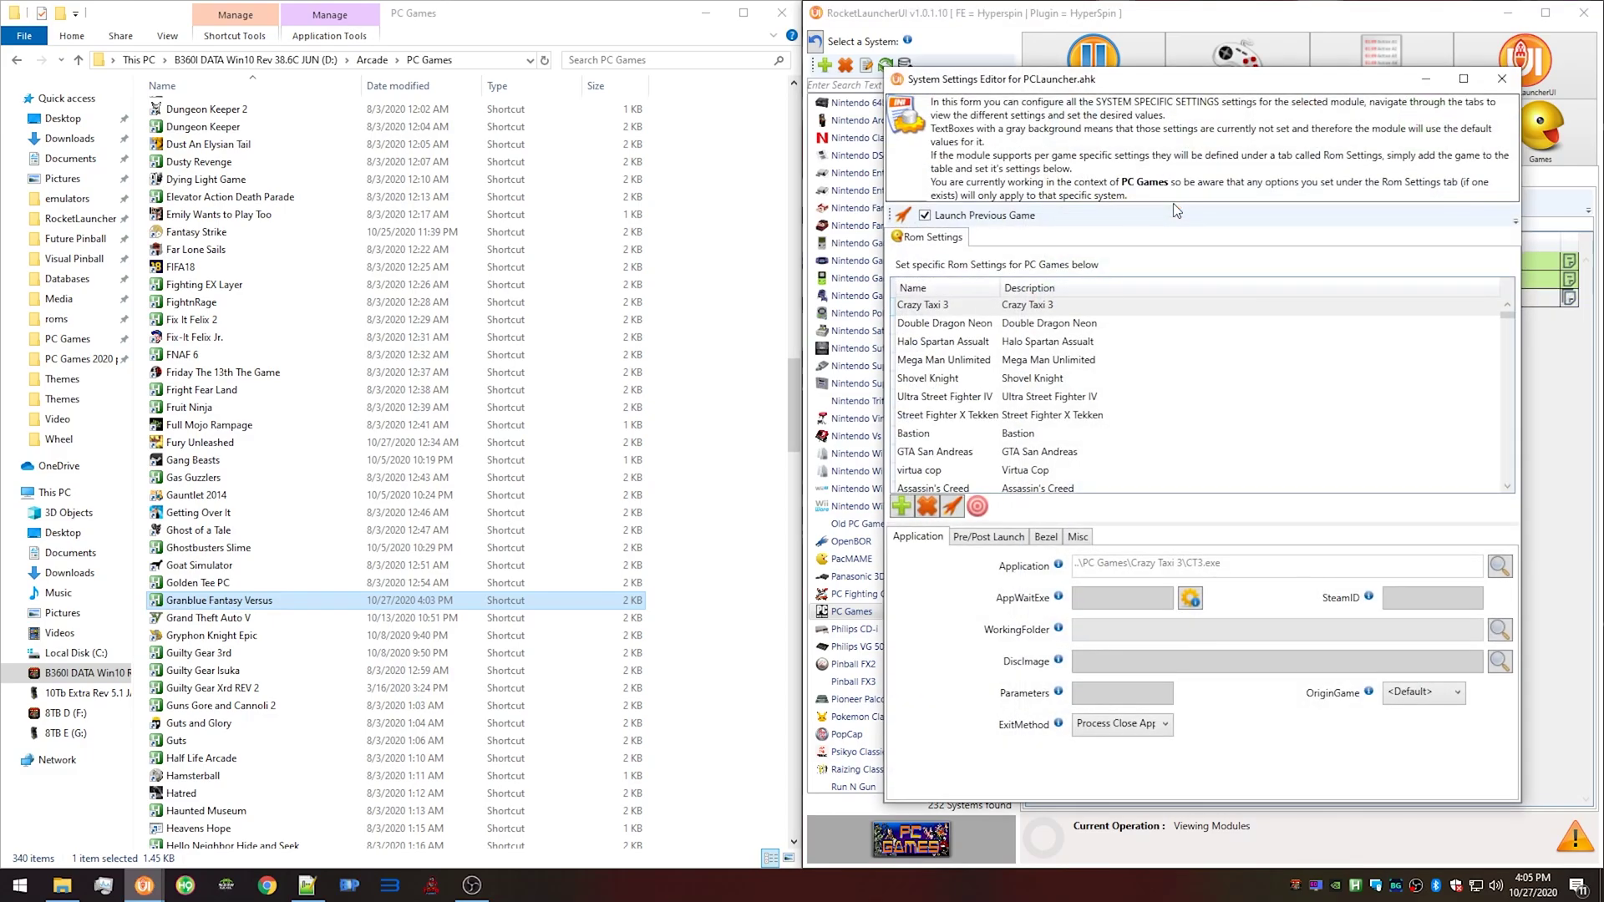
scroll(1186, 385, "down", 5)
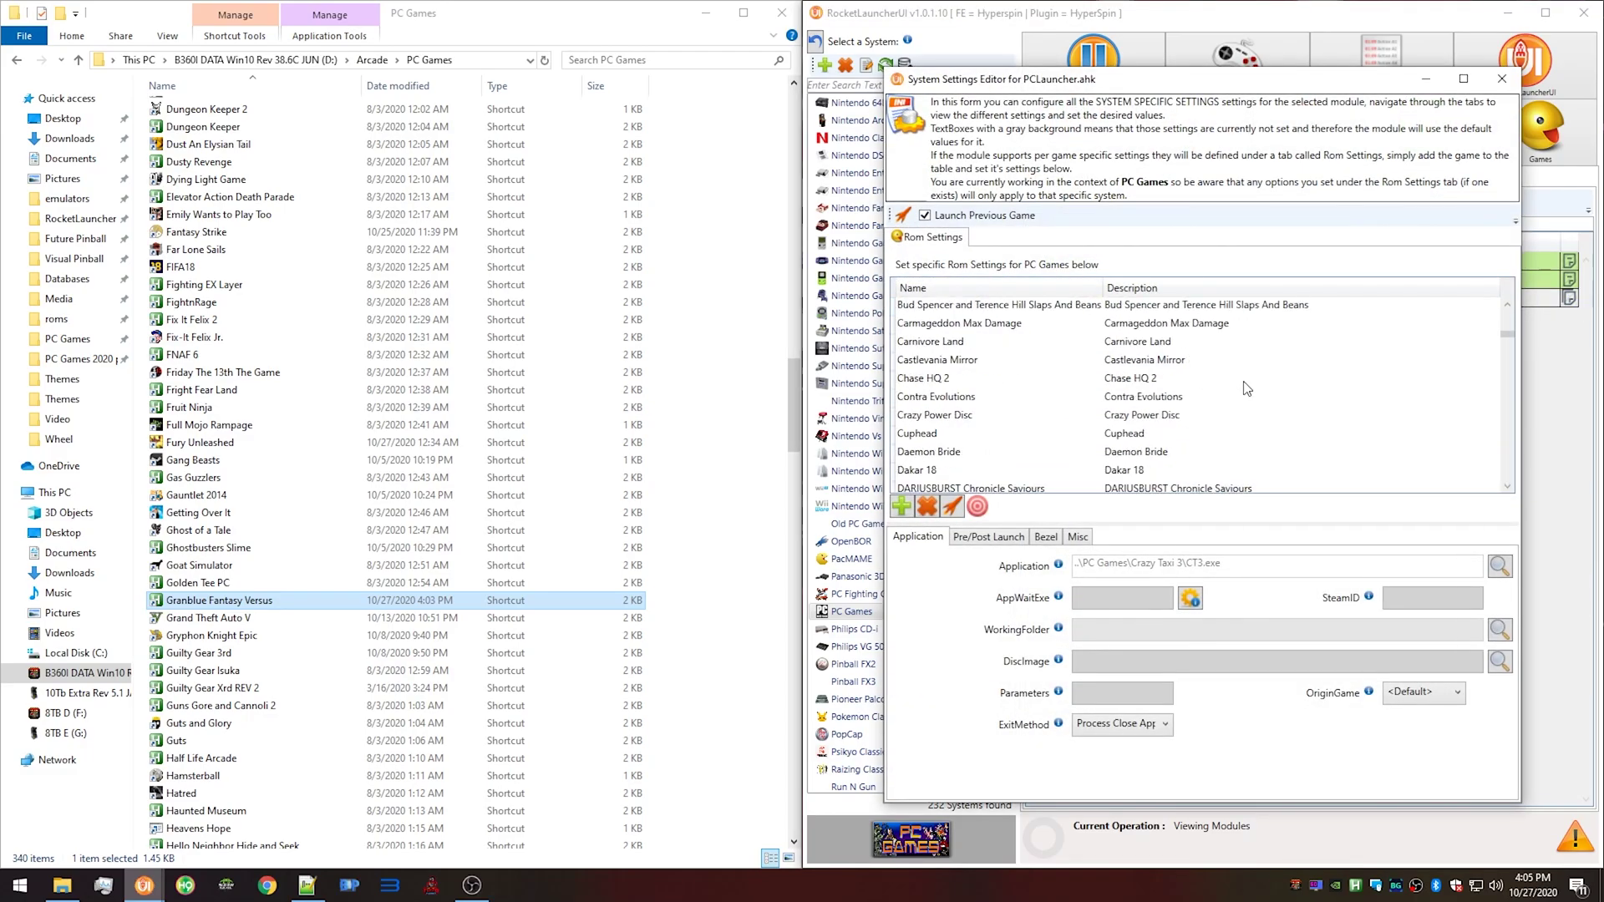
scroll(1239, 396, "down", 8)
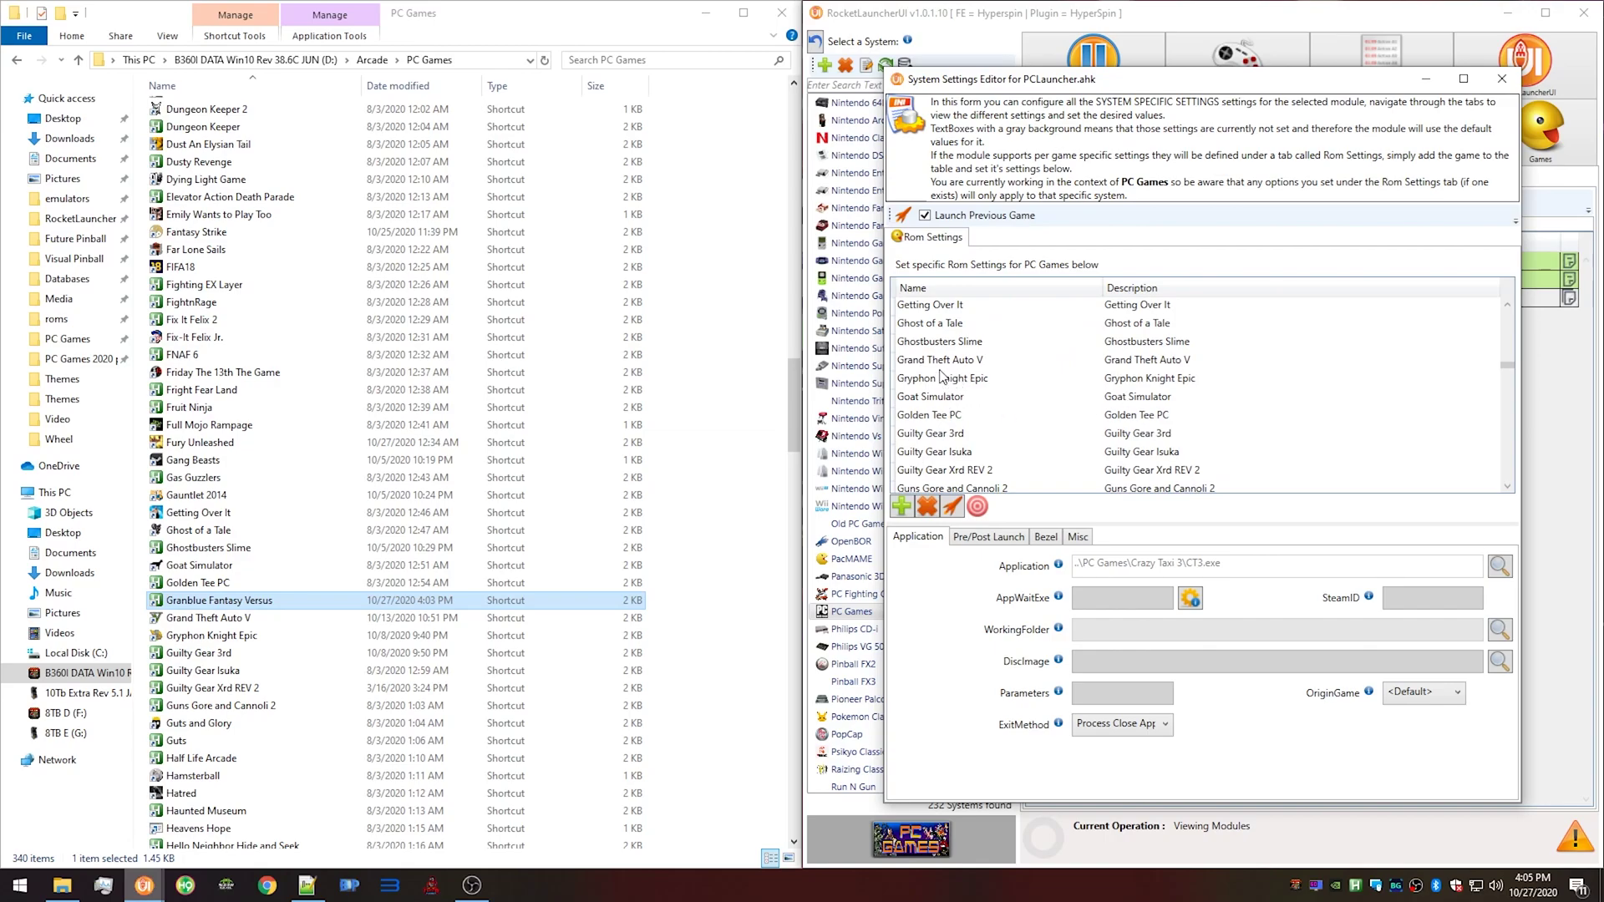
left_click(904, 507)
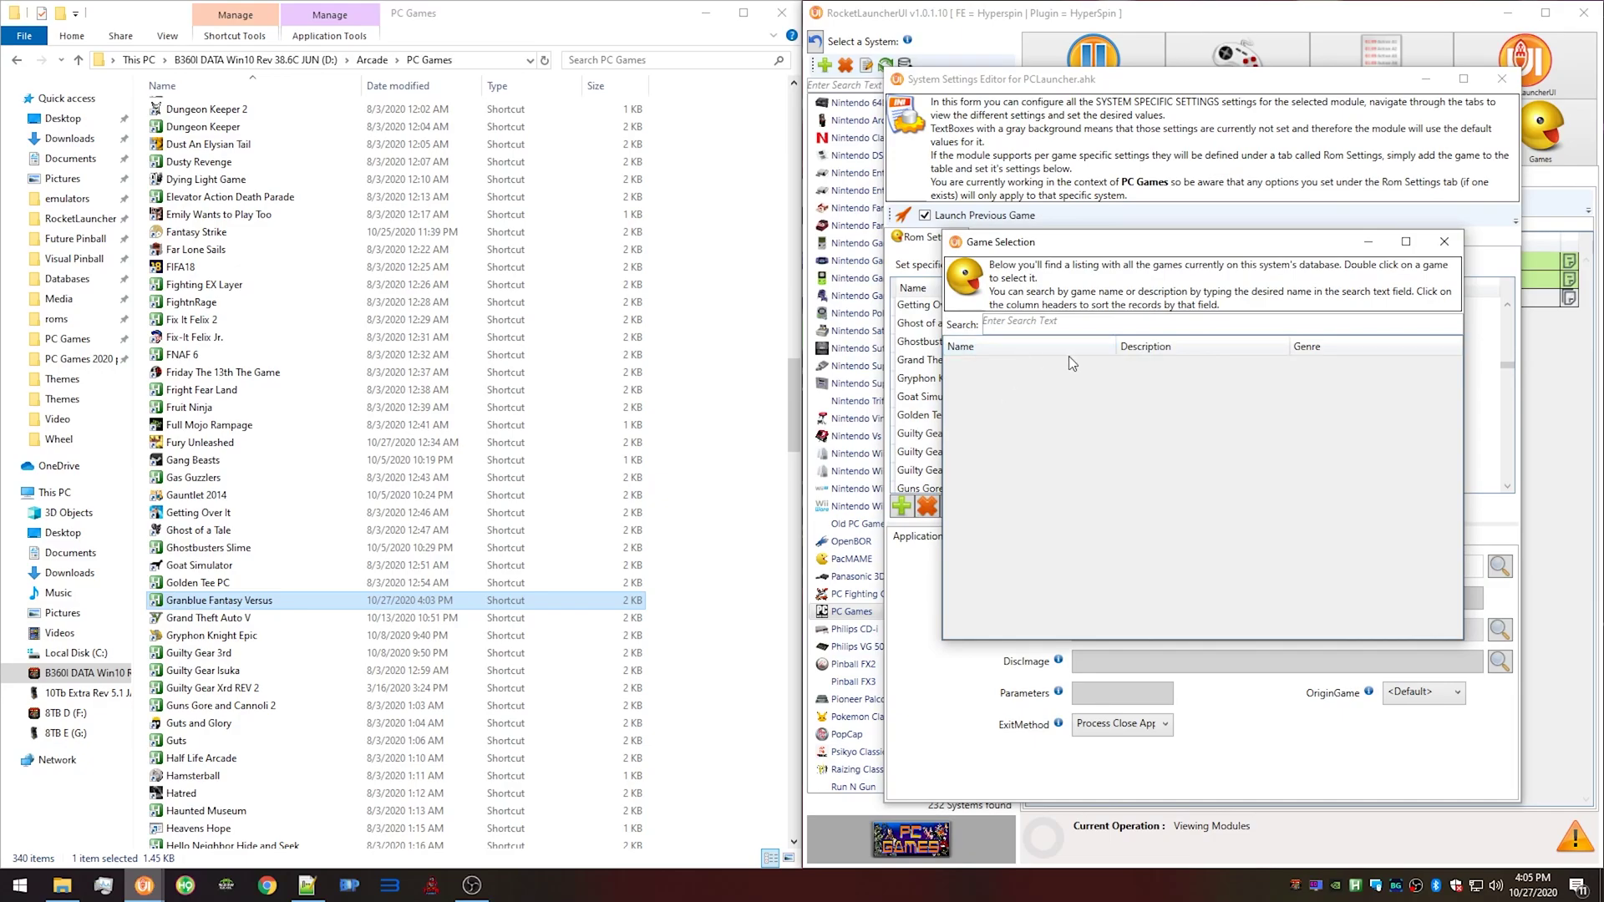
left_click(1430, 240)
left_click(1501, 78)
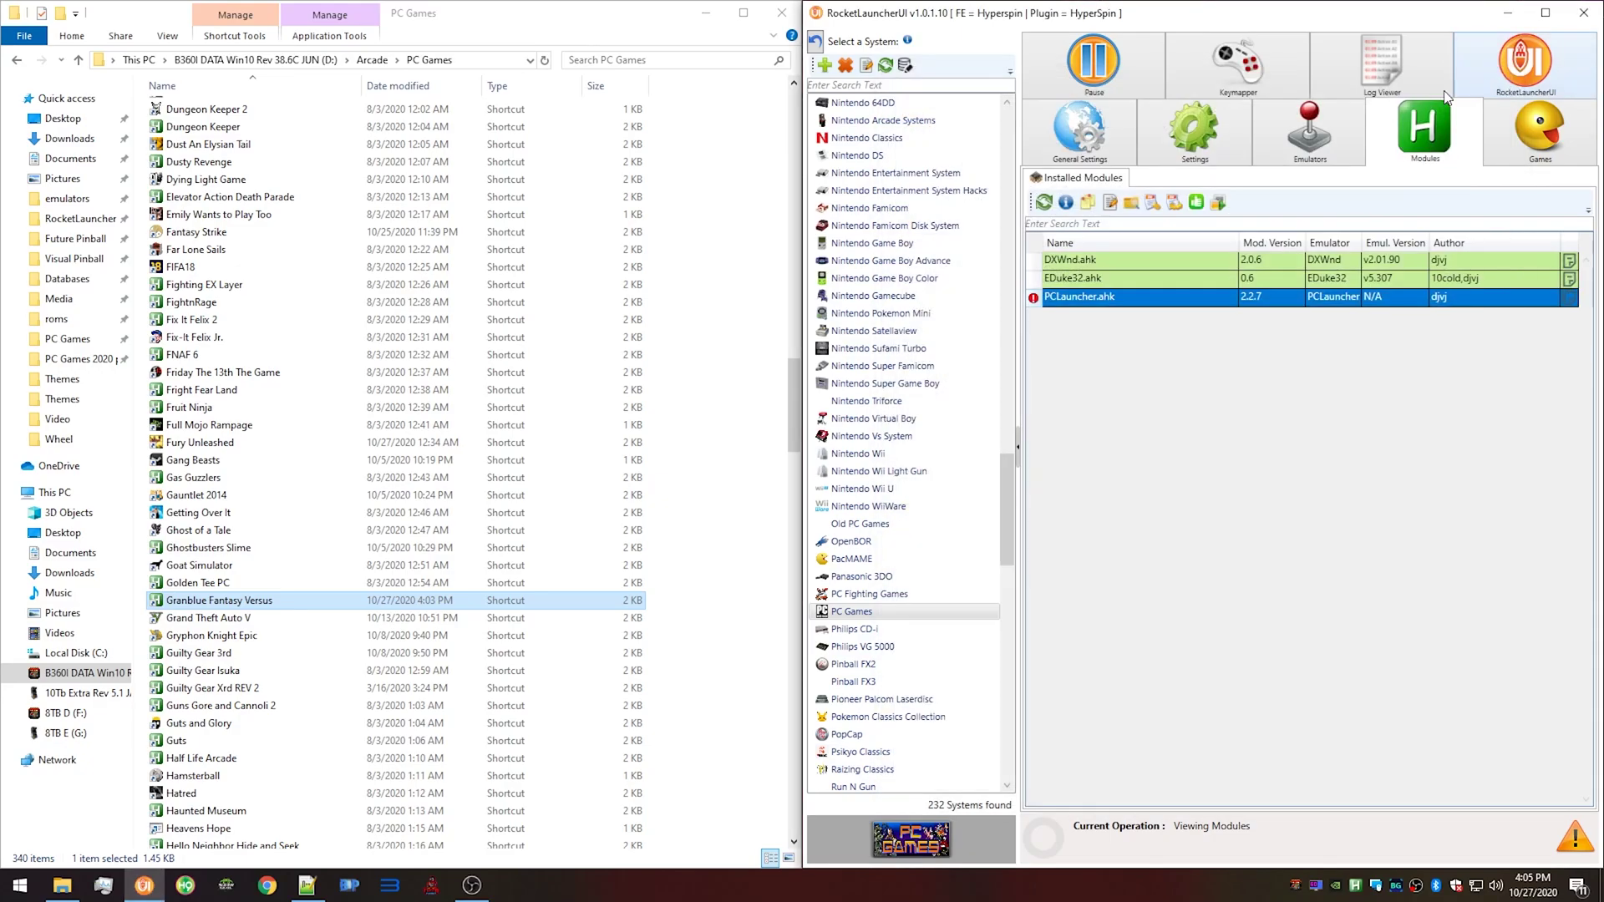
Save PC Games.xml in Notepad++ and return to RocketLauncherUI to open the system-specific settings of the PCLauncher.ahk module.
left_click(308, 885)
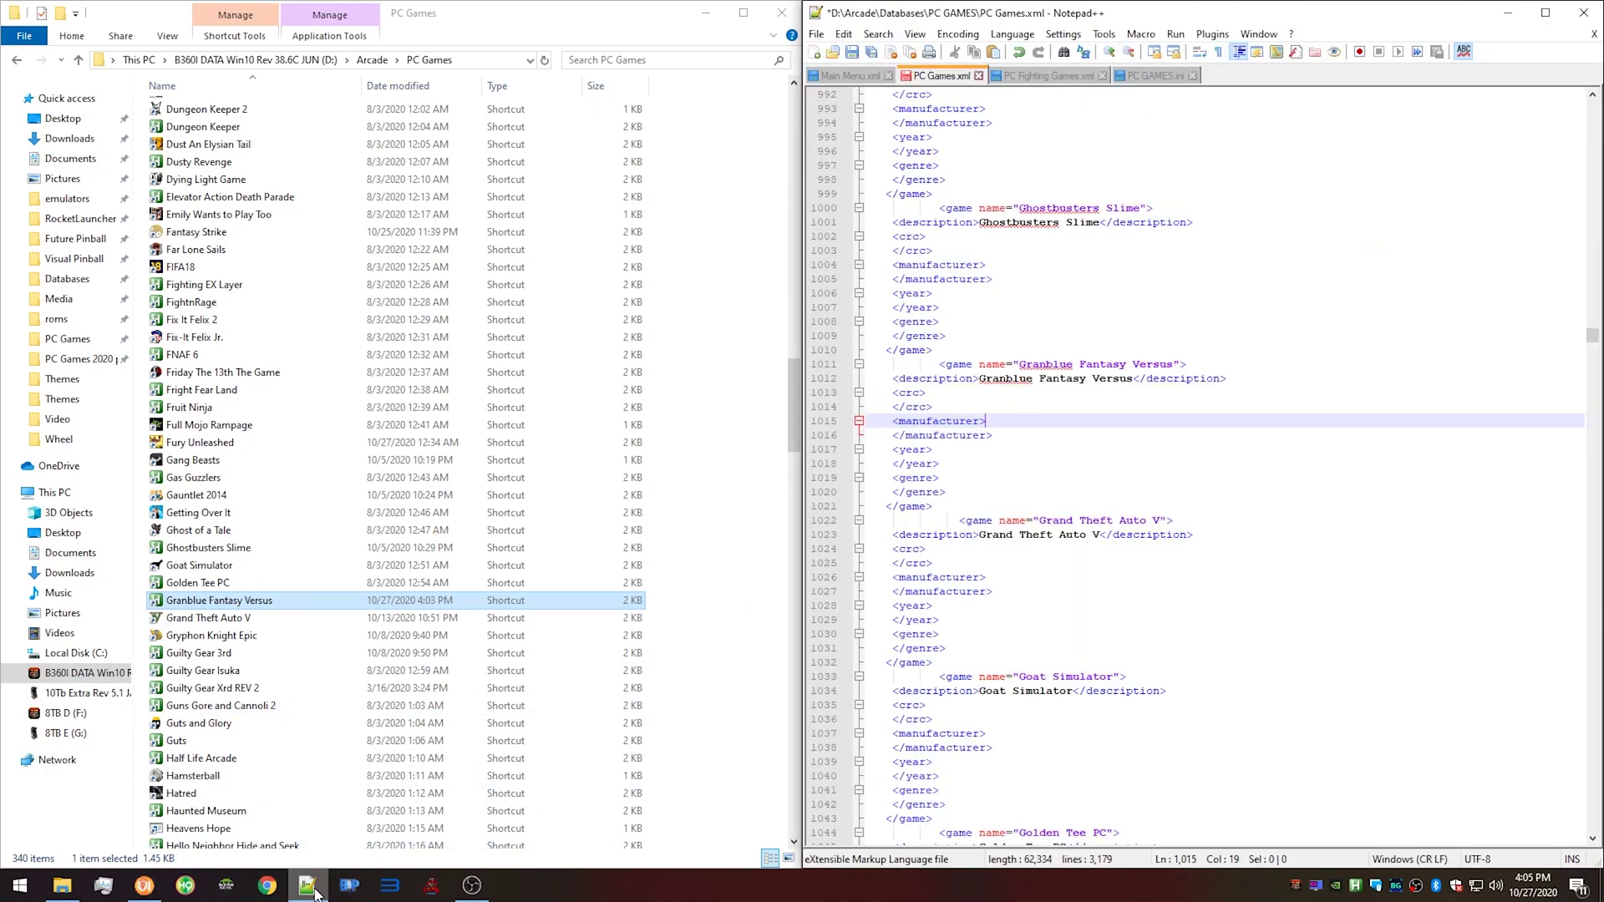
left_click(851, 53)
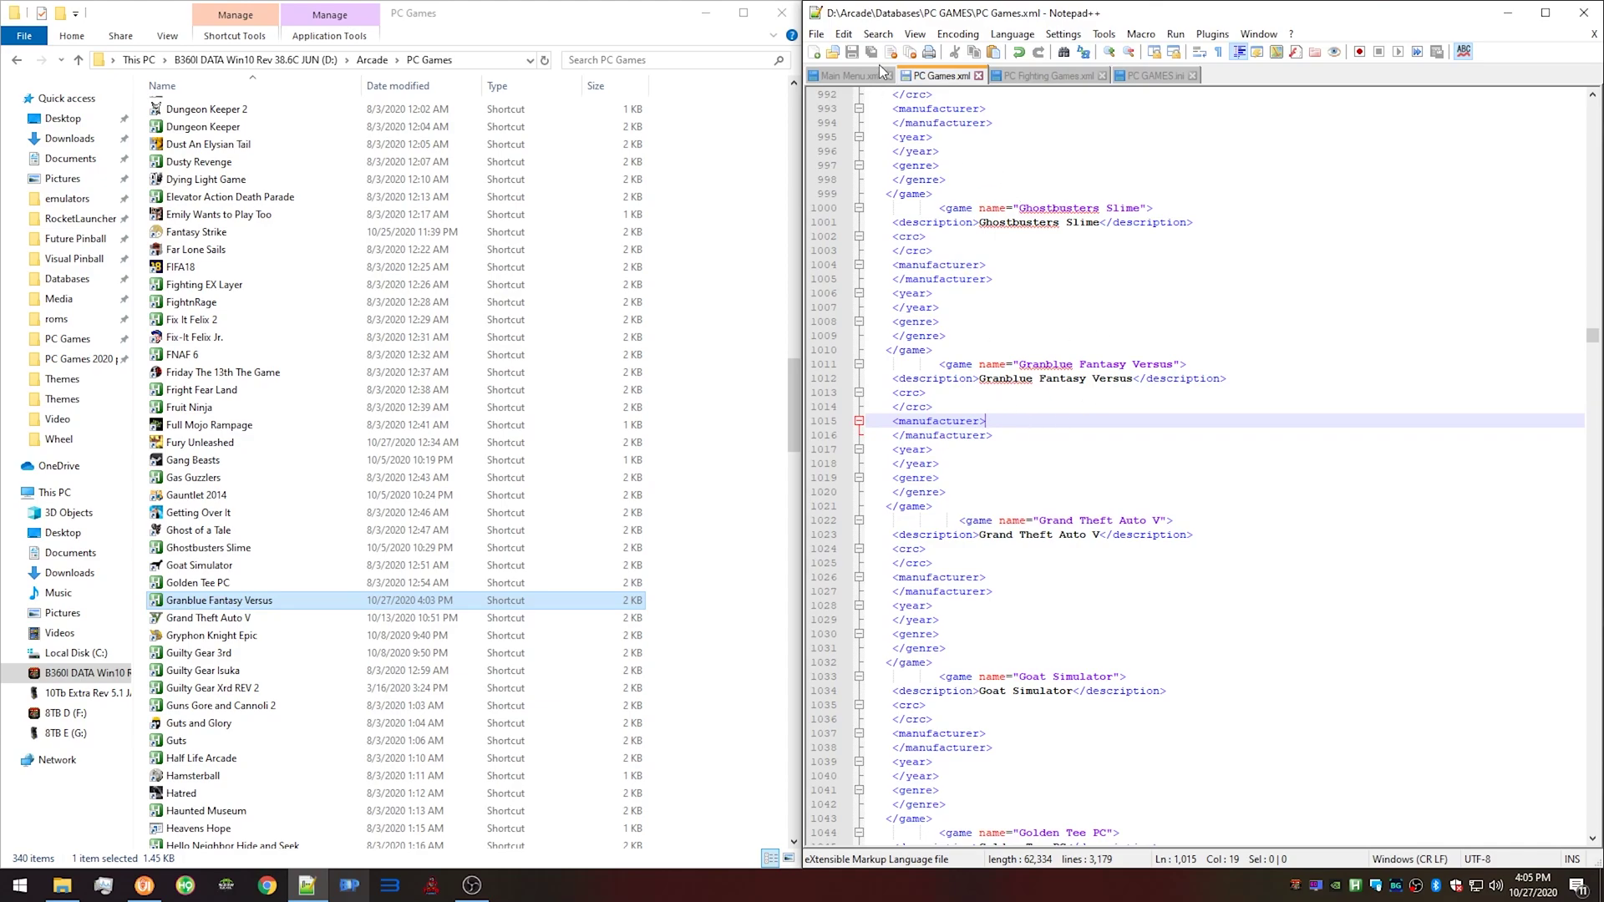
left_click(148, 887)
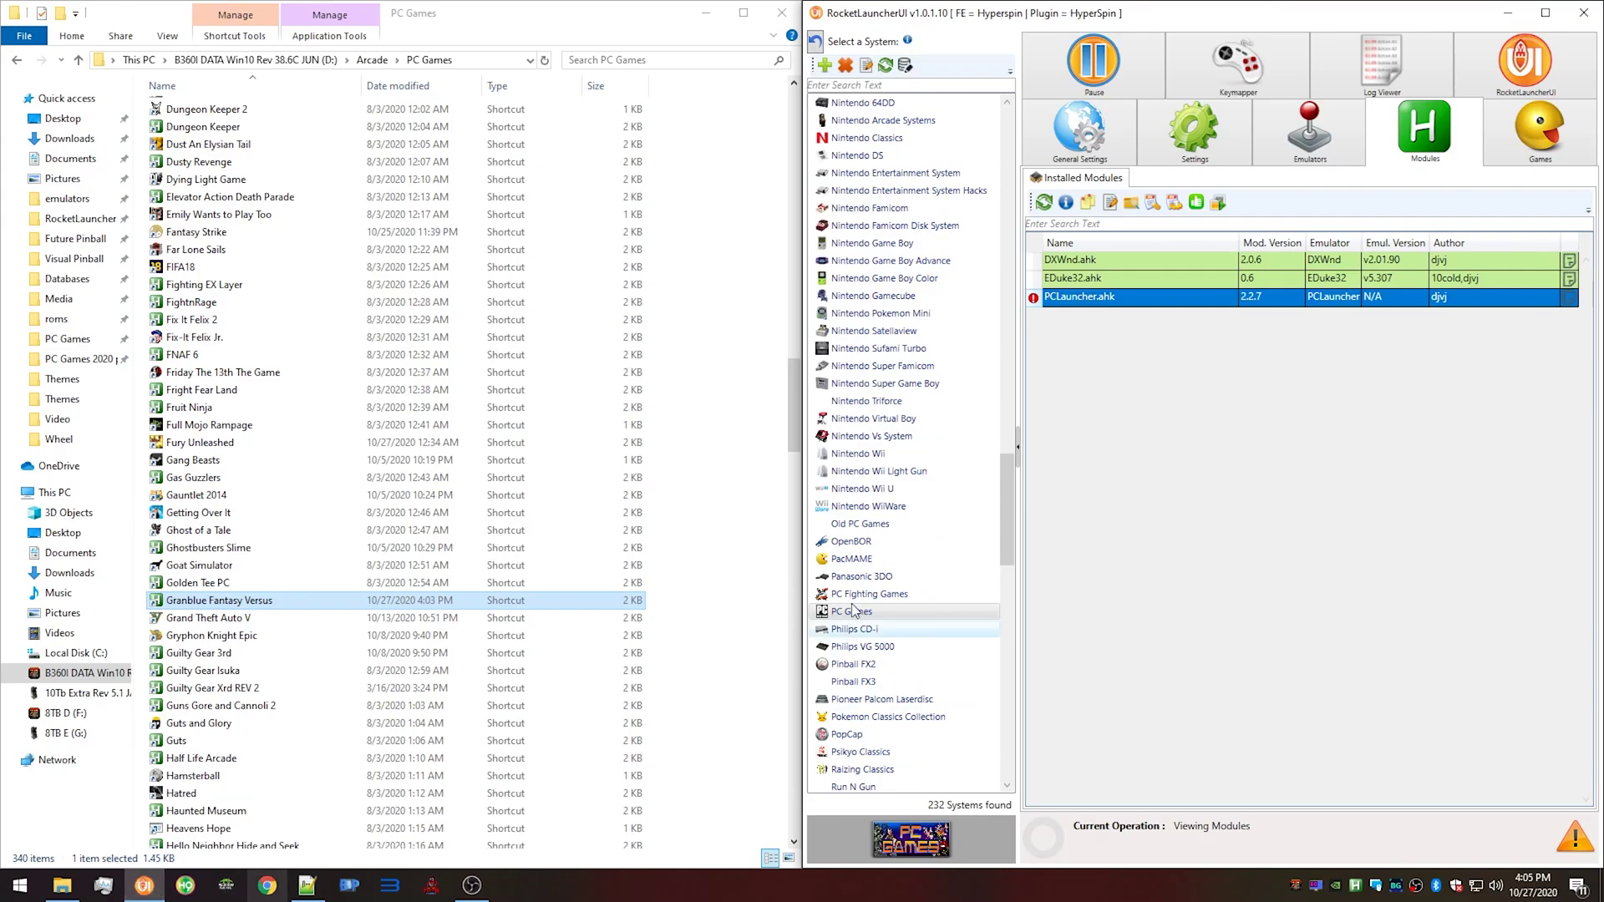
left_click(1171, 203)
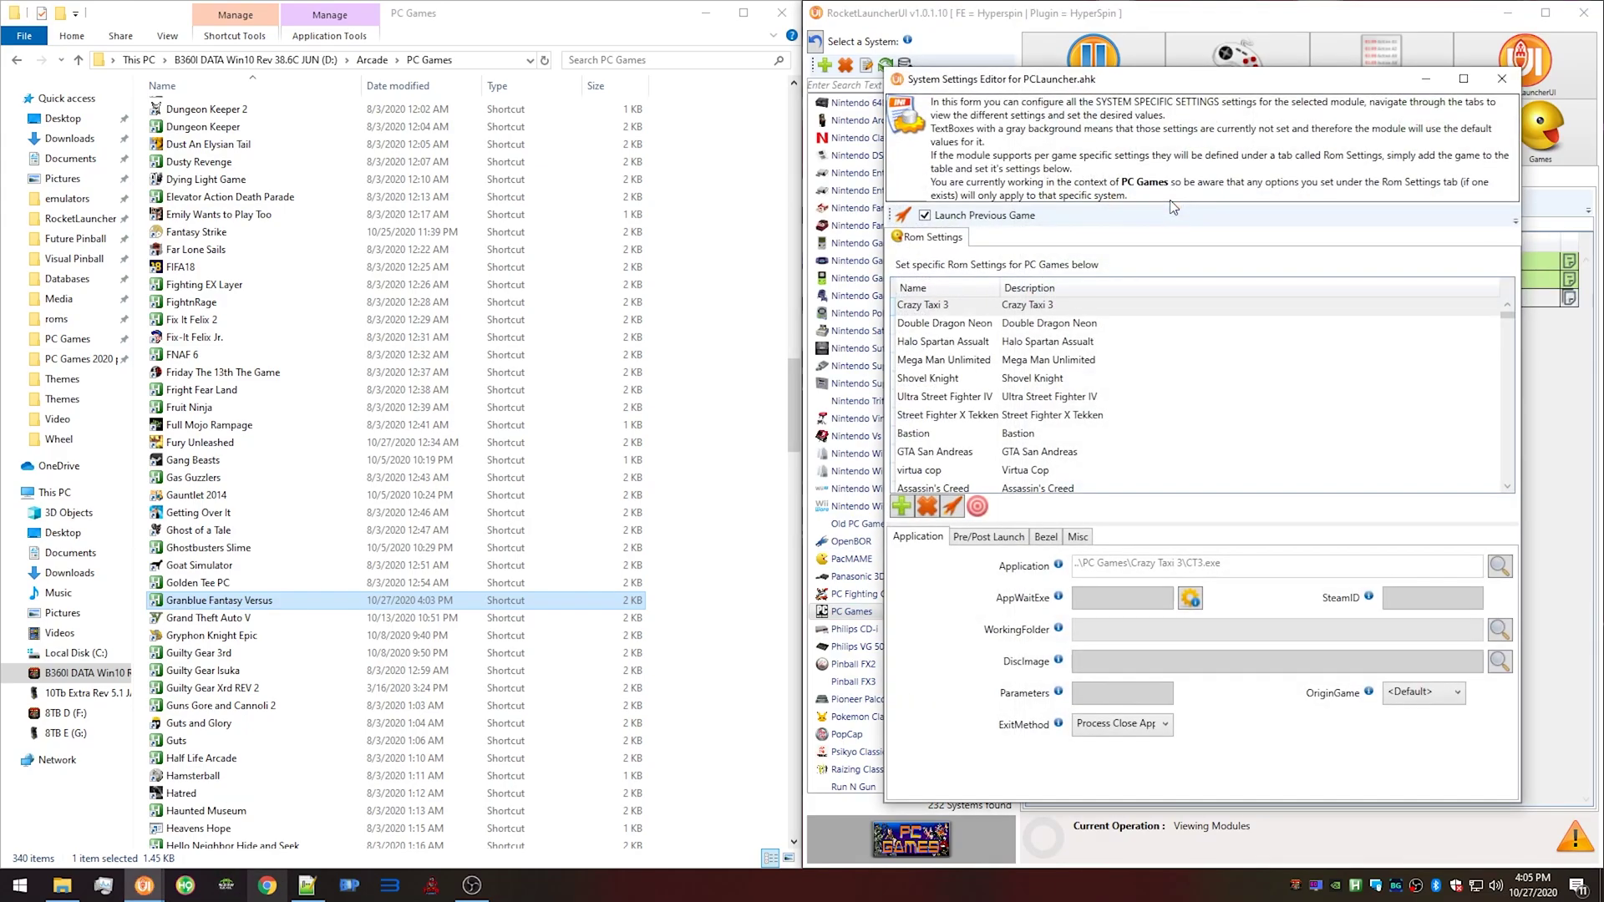
Add Granblue Fantasy Versus from the system's game database to the PC Games Rom Settings list.
scroll(948, 433, "down", 10)
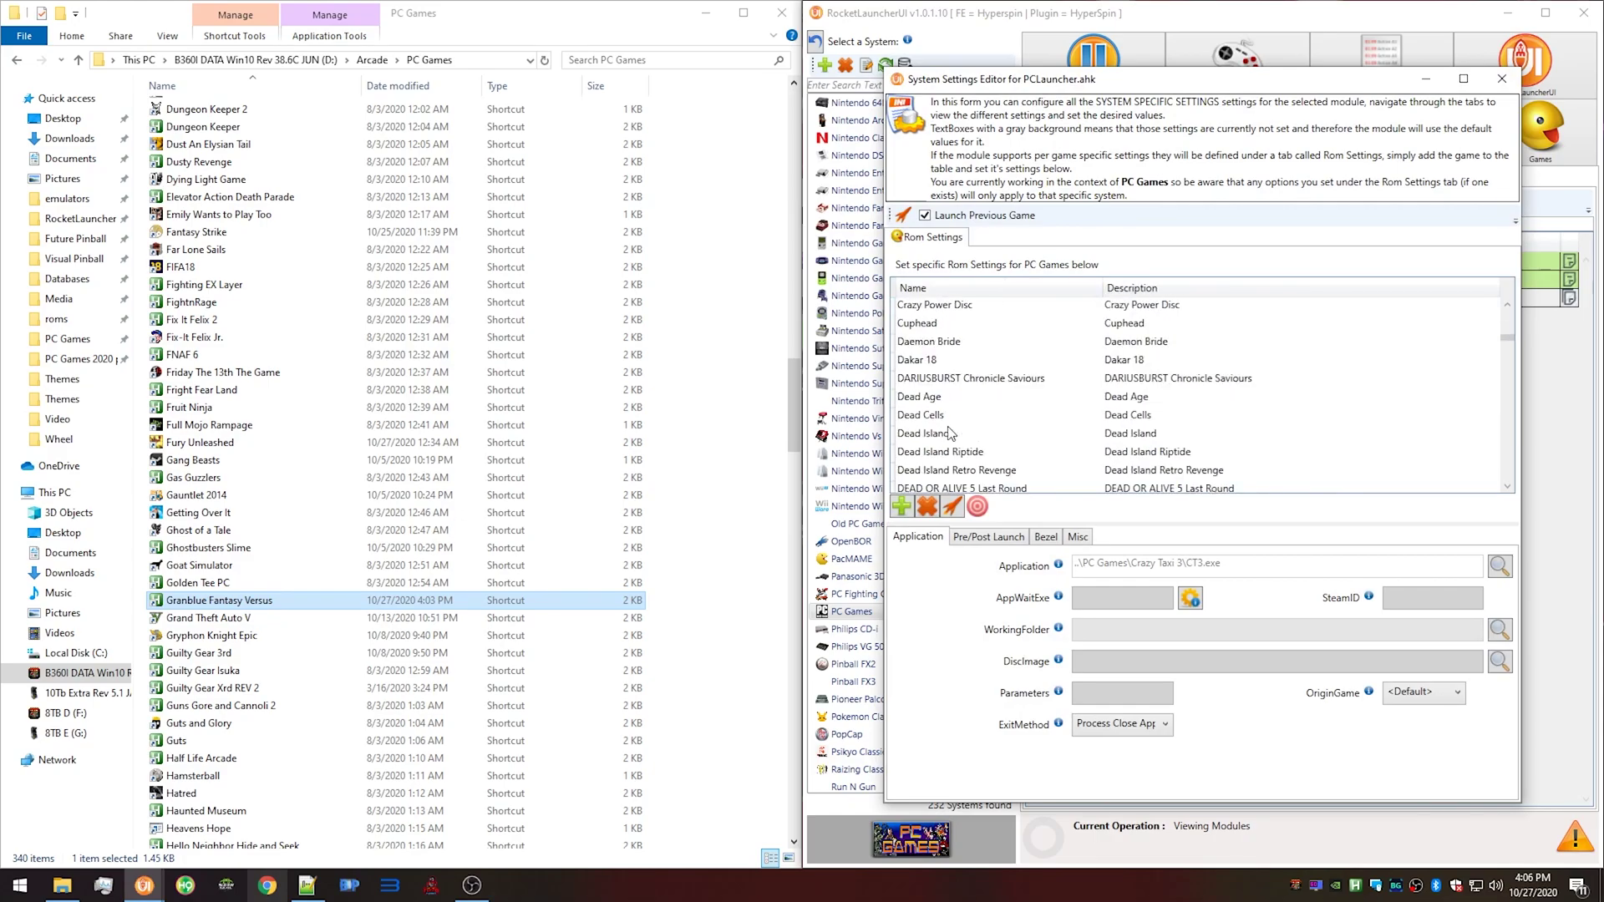
scroll(948, 434, "down", 10)
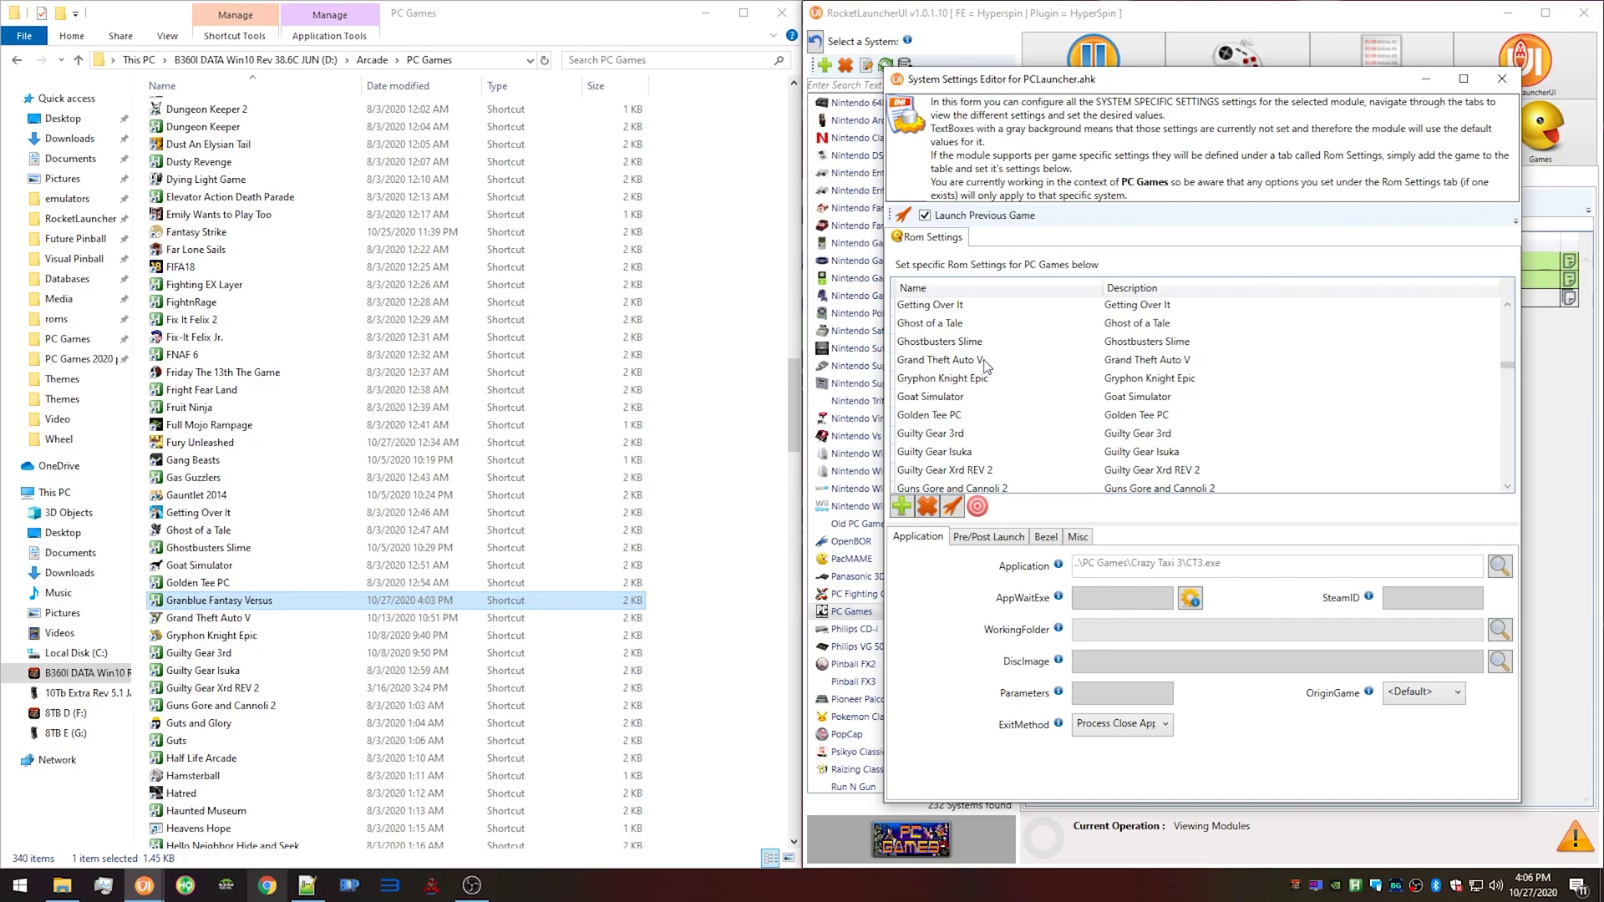
left_click(901, 507)
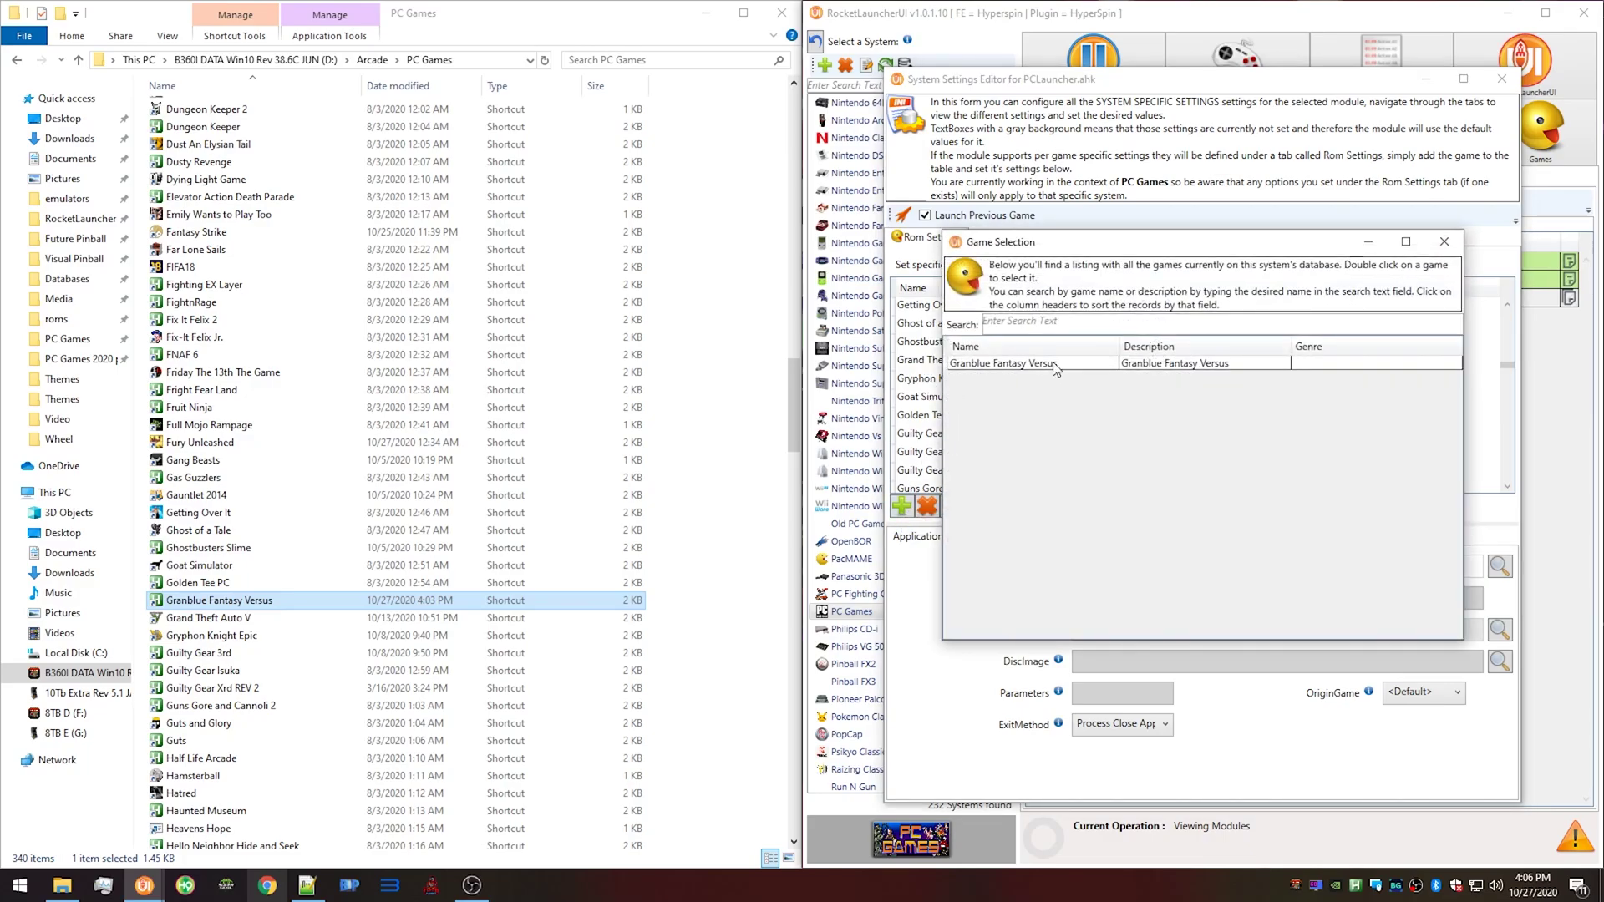
double_click(1053, 365)
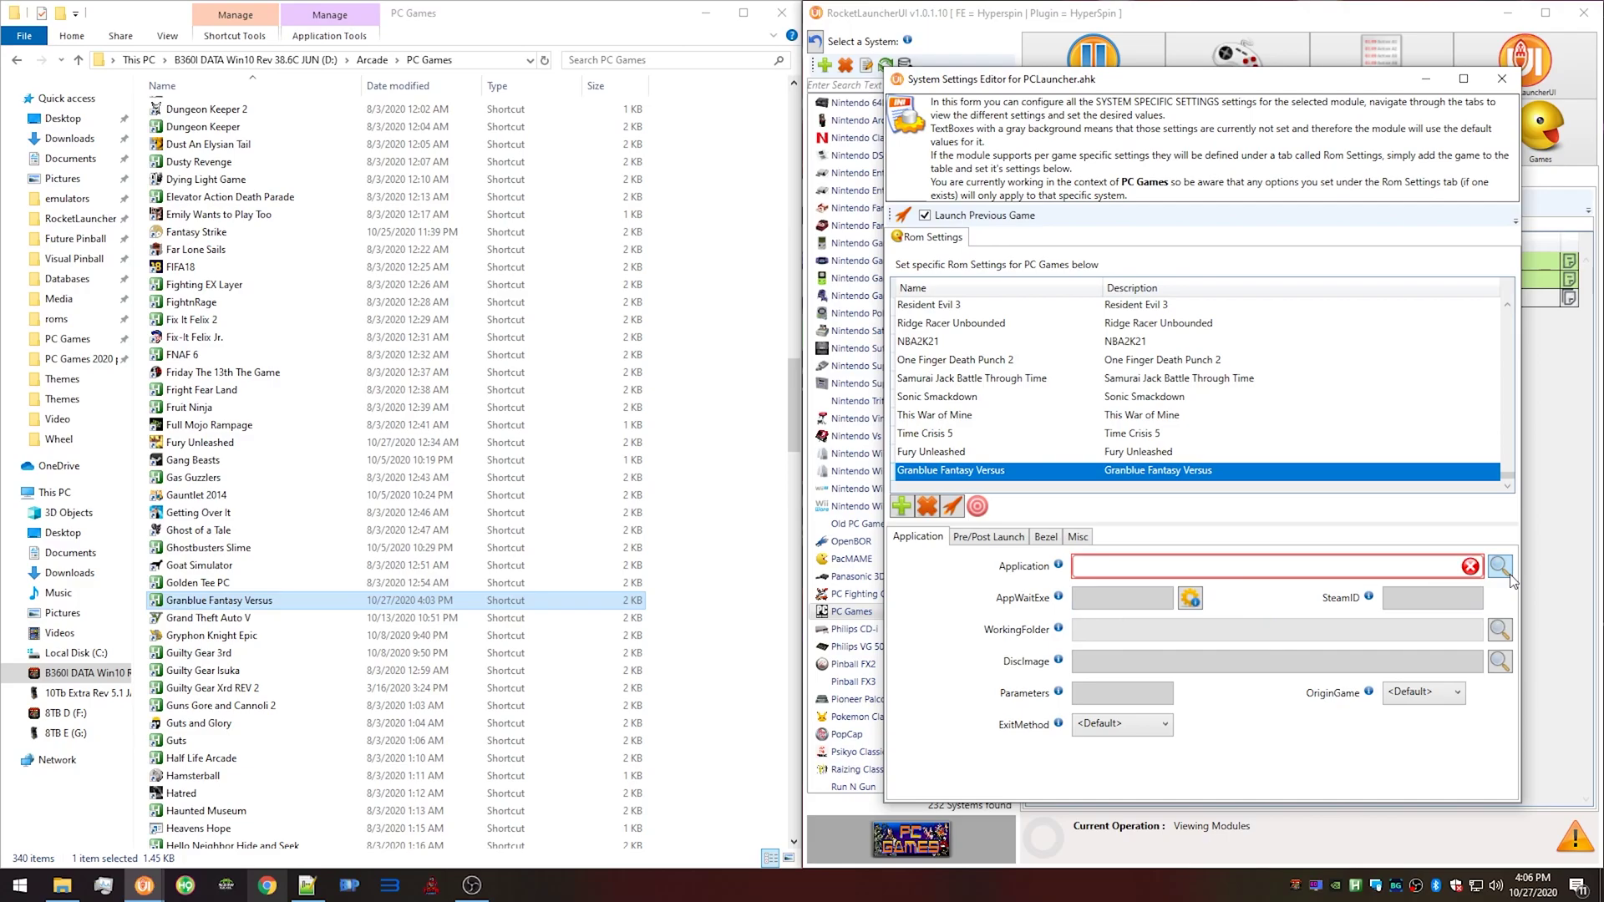
Open the target folder of the Granblue Fantasy Versus shortcut from its properties and copy the folder's path.
right_click(253, 607)
left_click(275, 592)
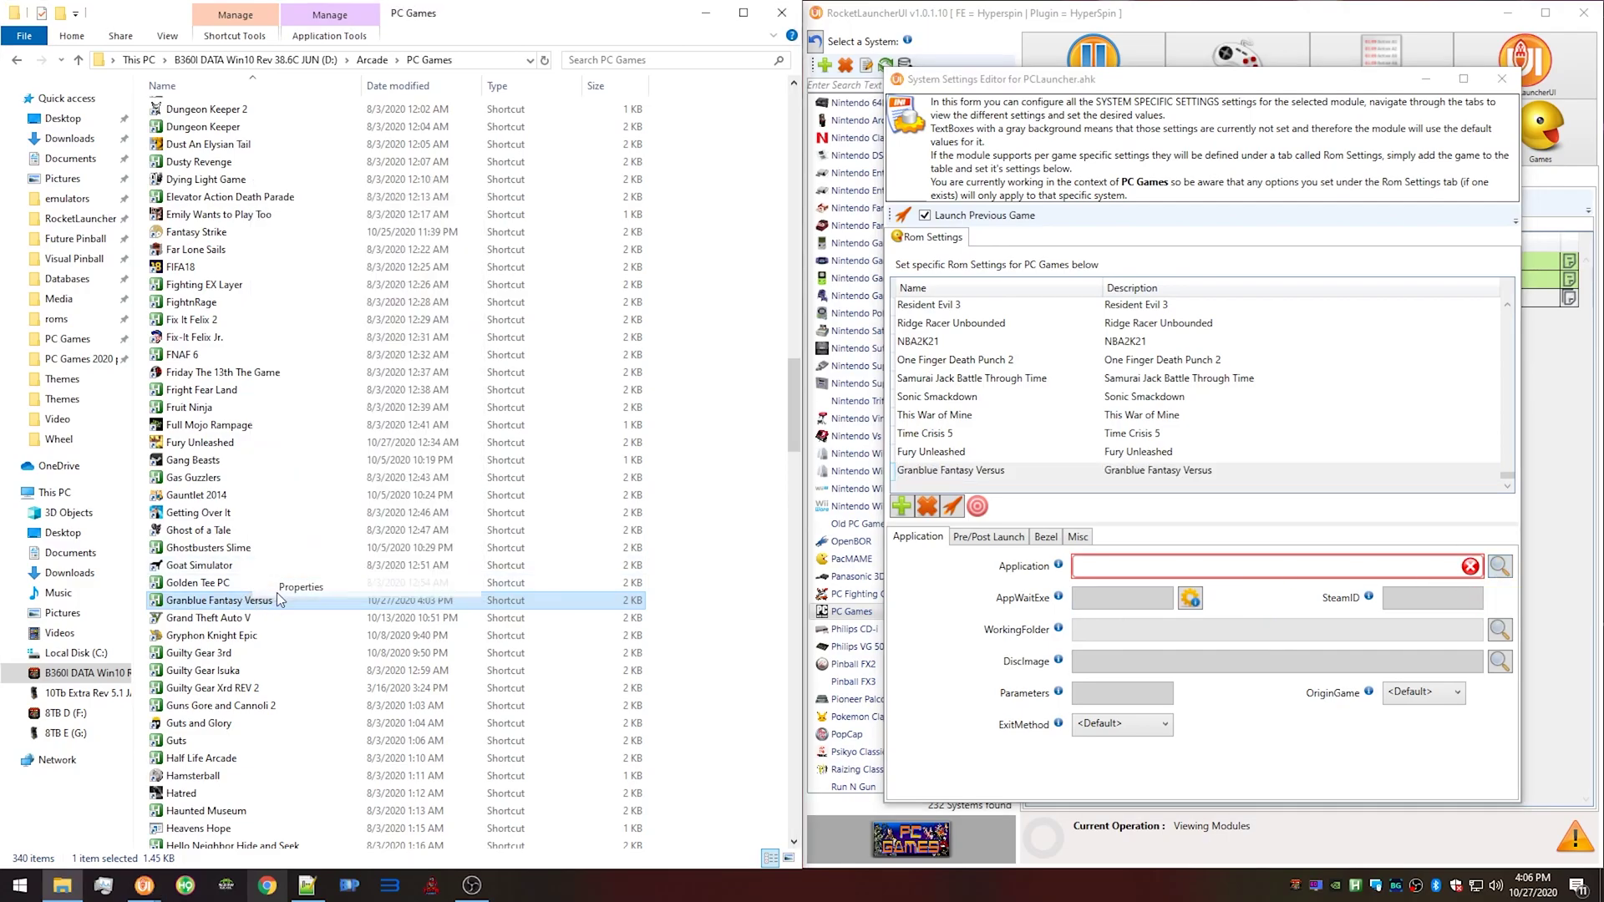
left_click(332, 726)
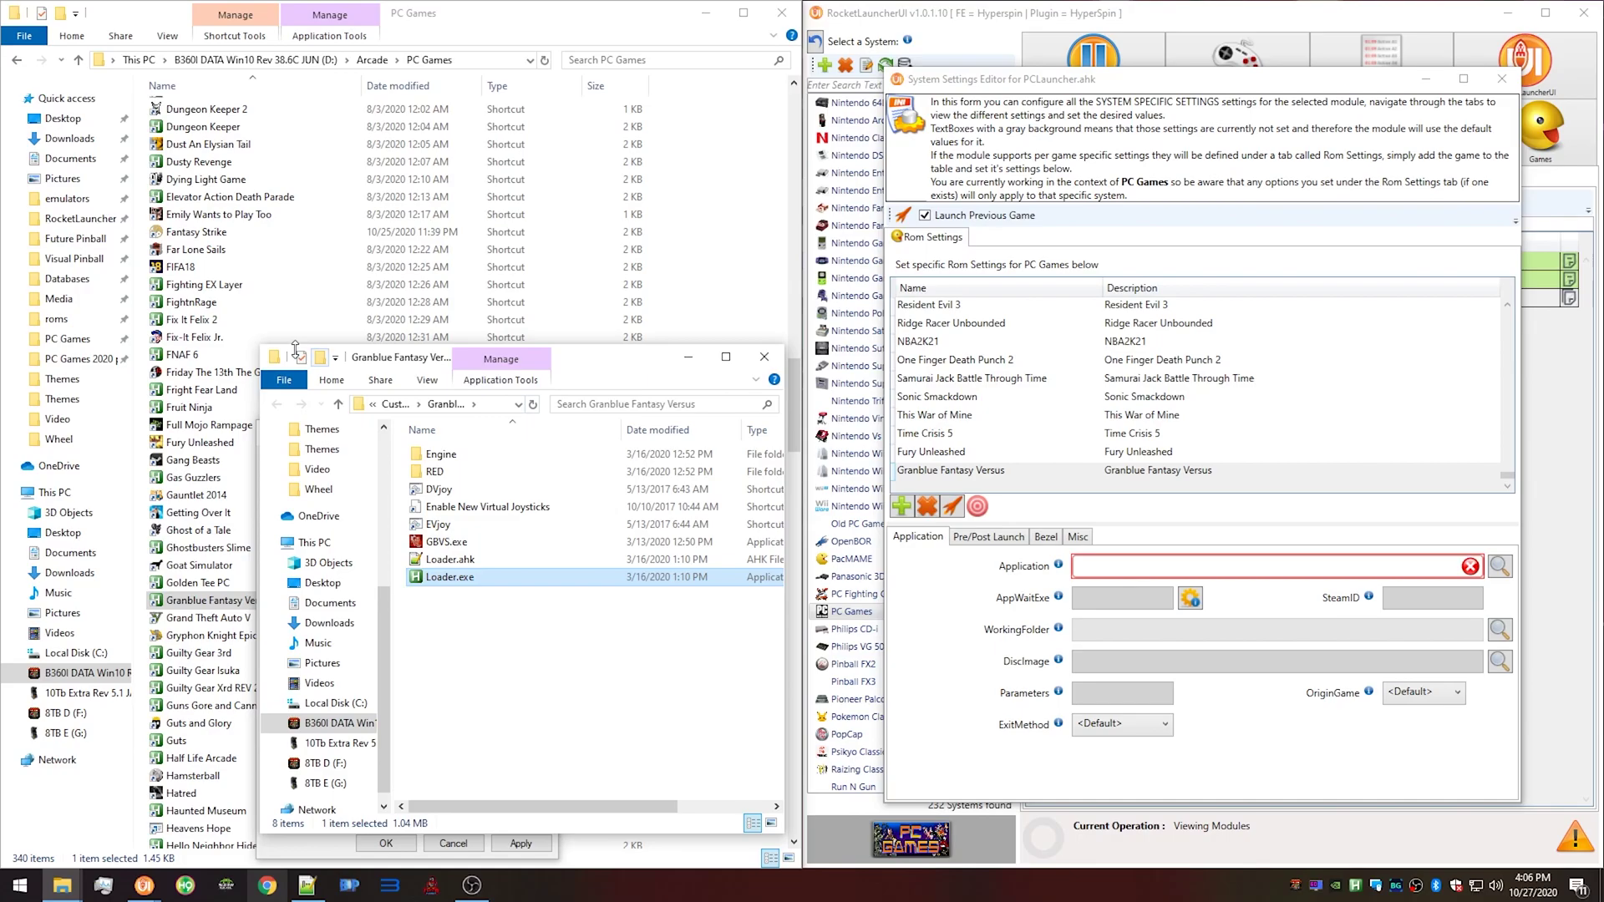
left_click_drag(253, 360, 29, 360)
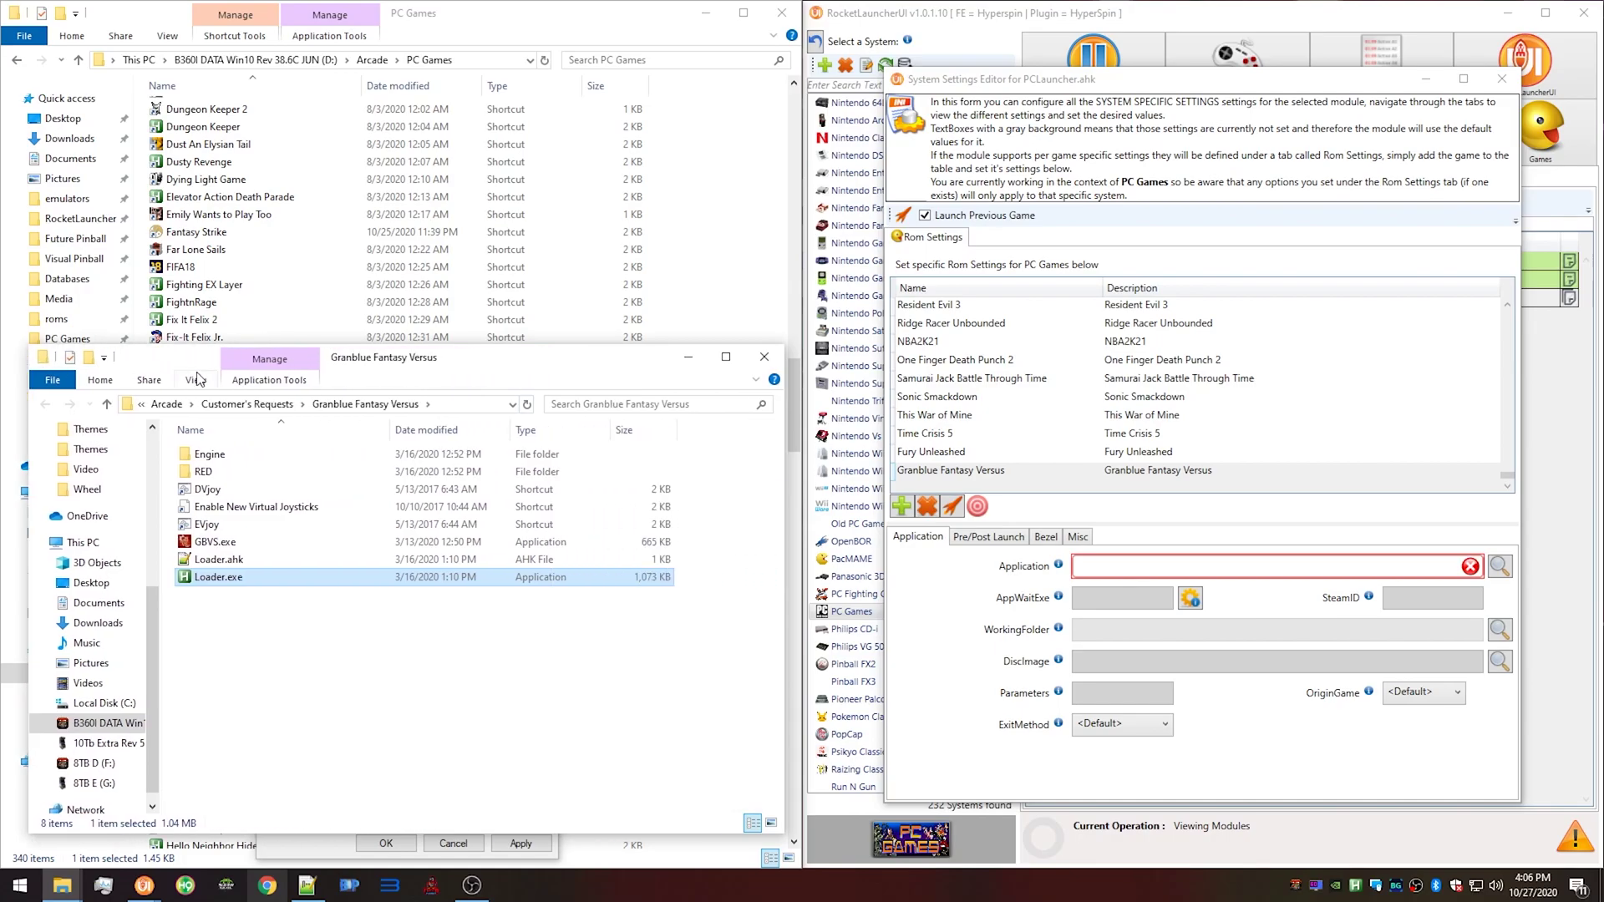
left_click(462, 404)
key("ctrl+c")
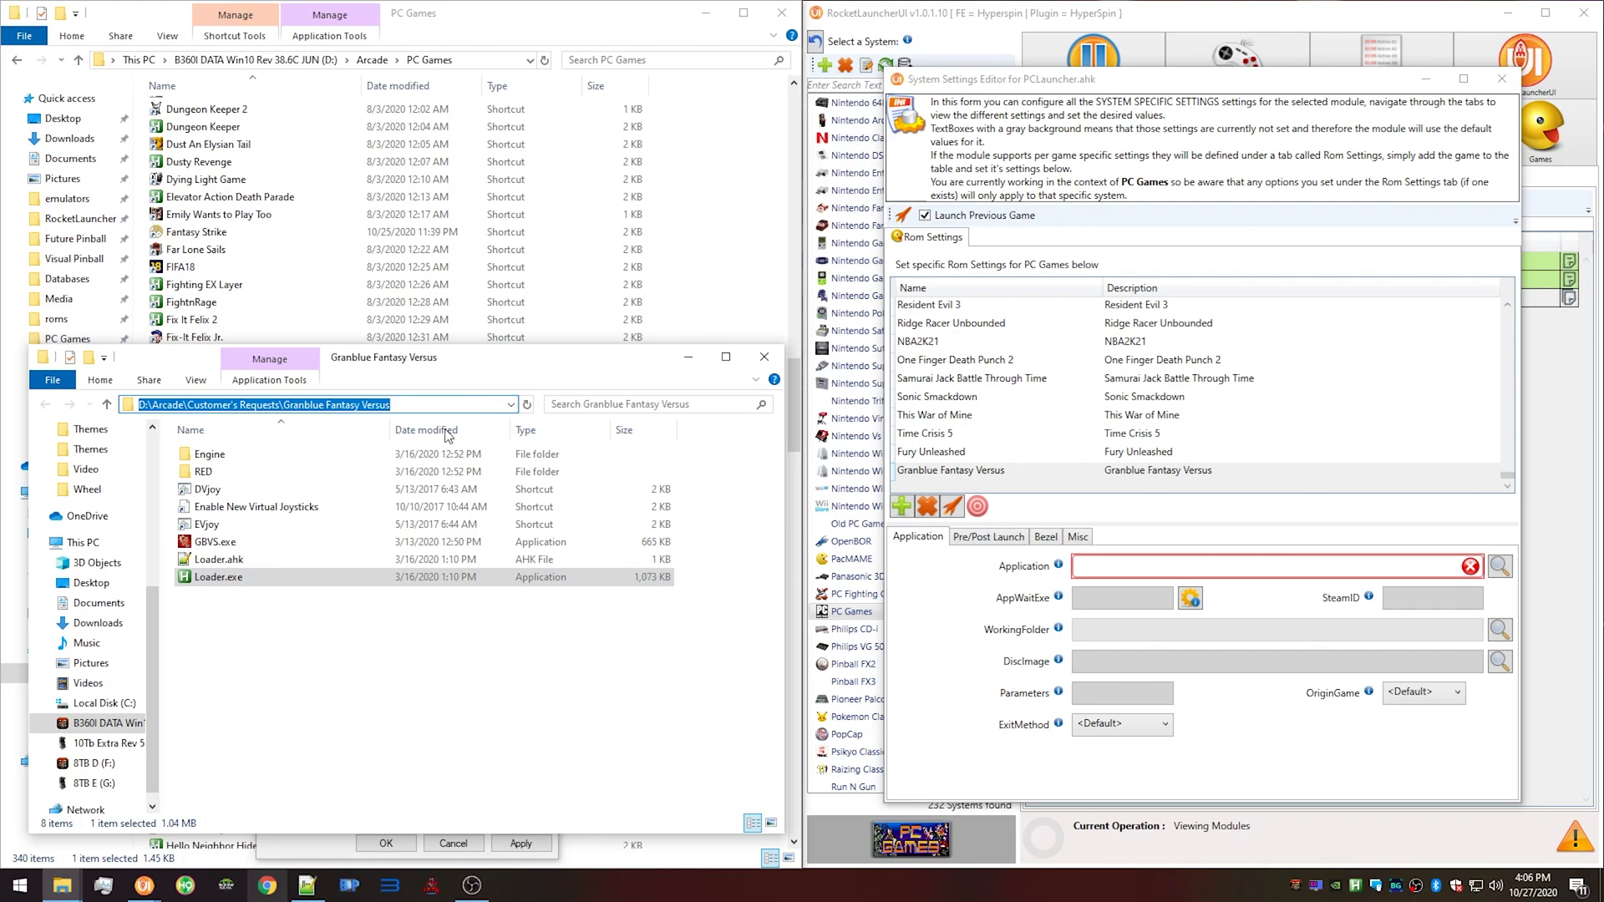
Set the game's Application to Loader.exe from the copied path D:\Arcade\Customer's Requests\Granblue Fantasy Versus.
left_click(1449, 560)
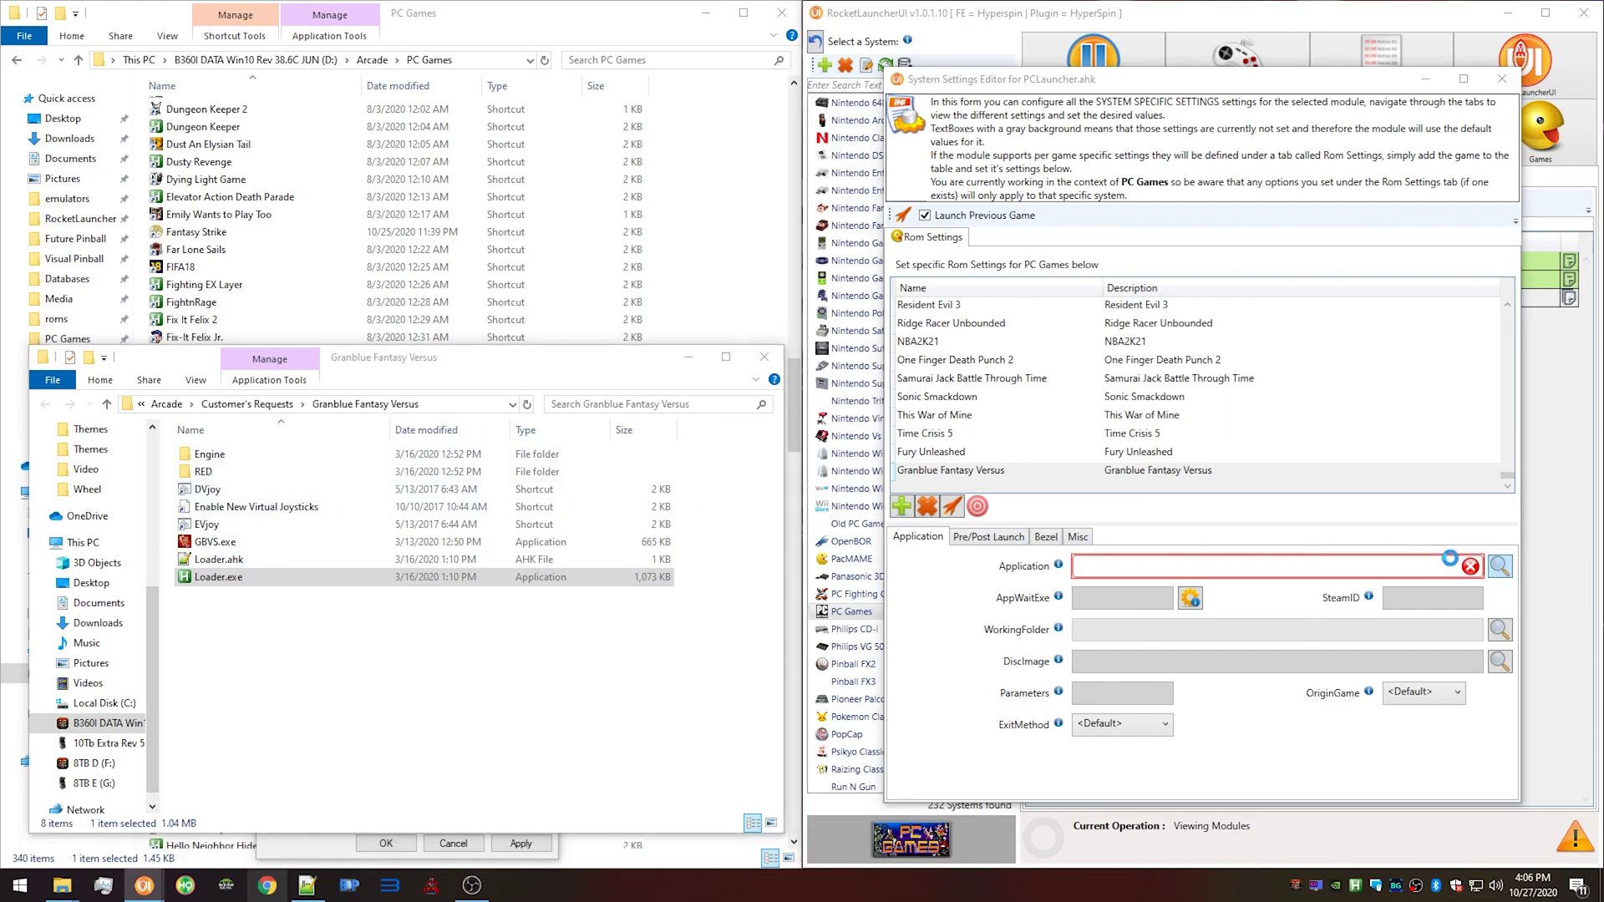
key("ctrl+v")
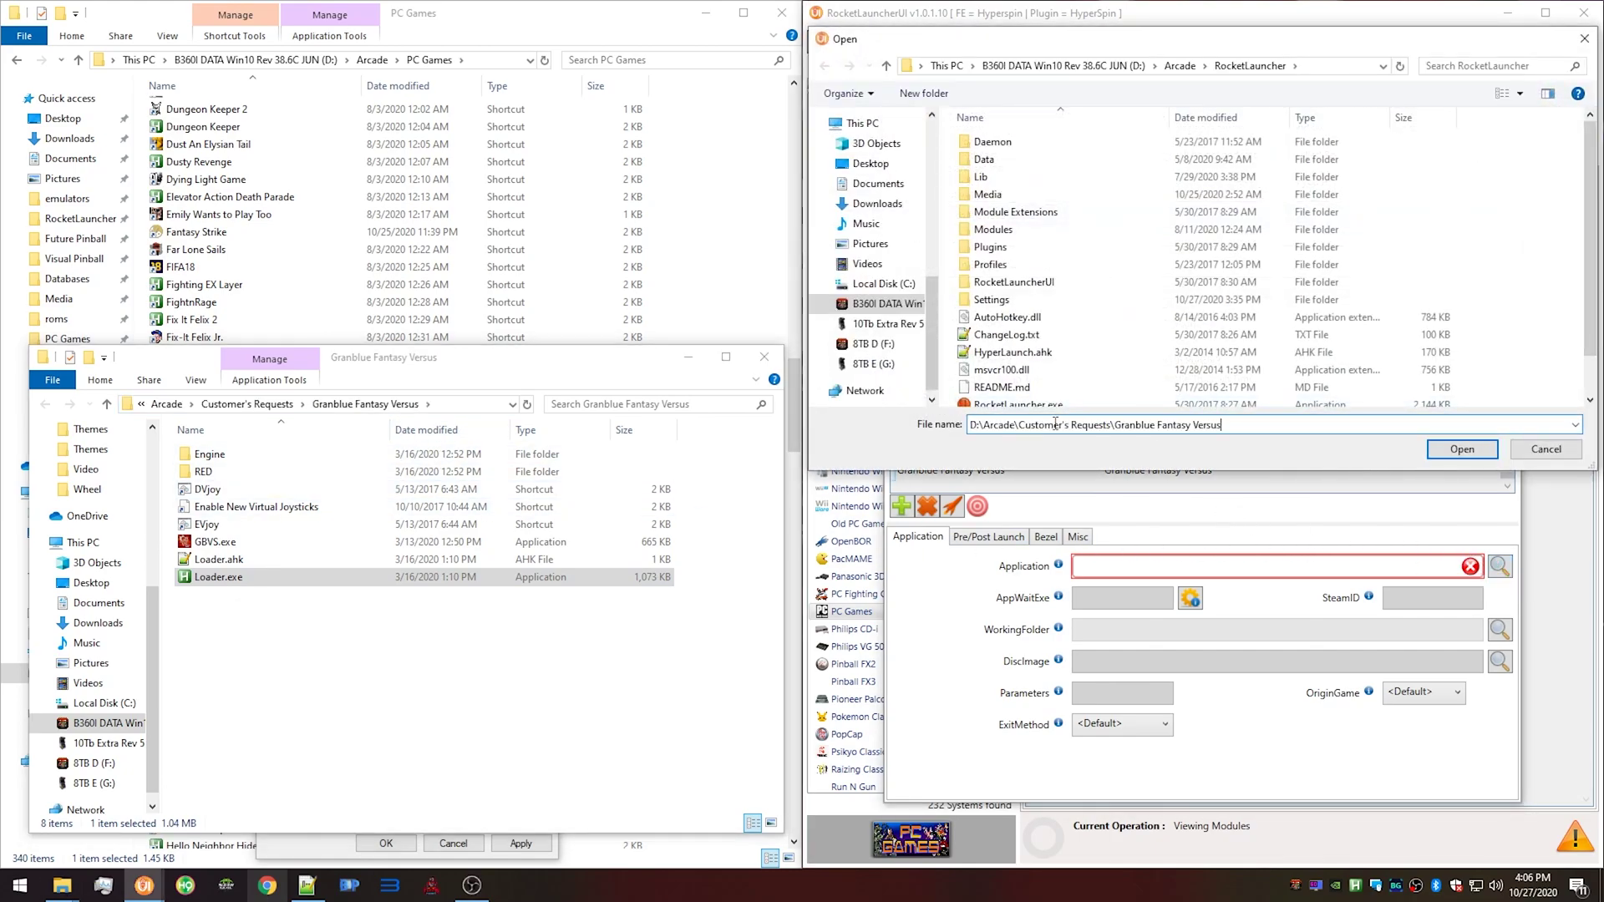
key("Return")
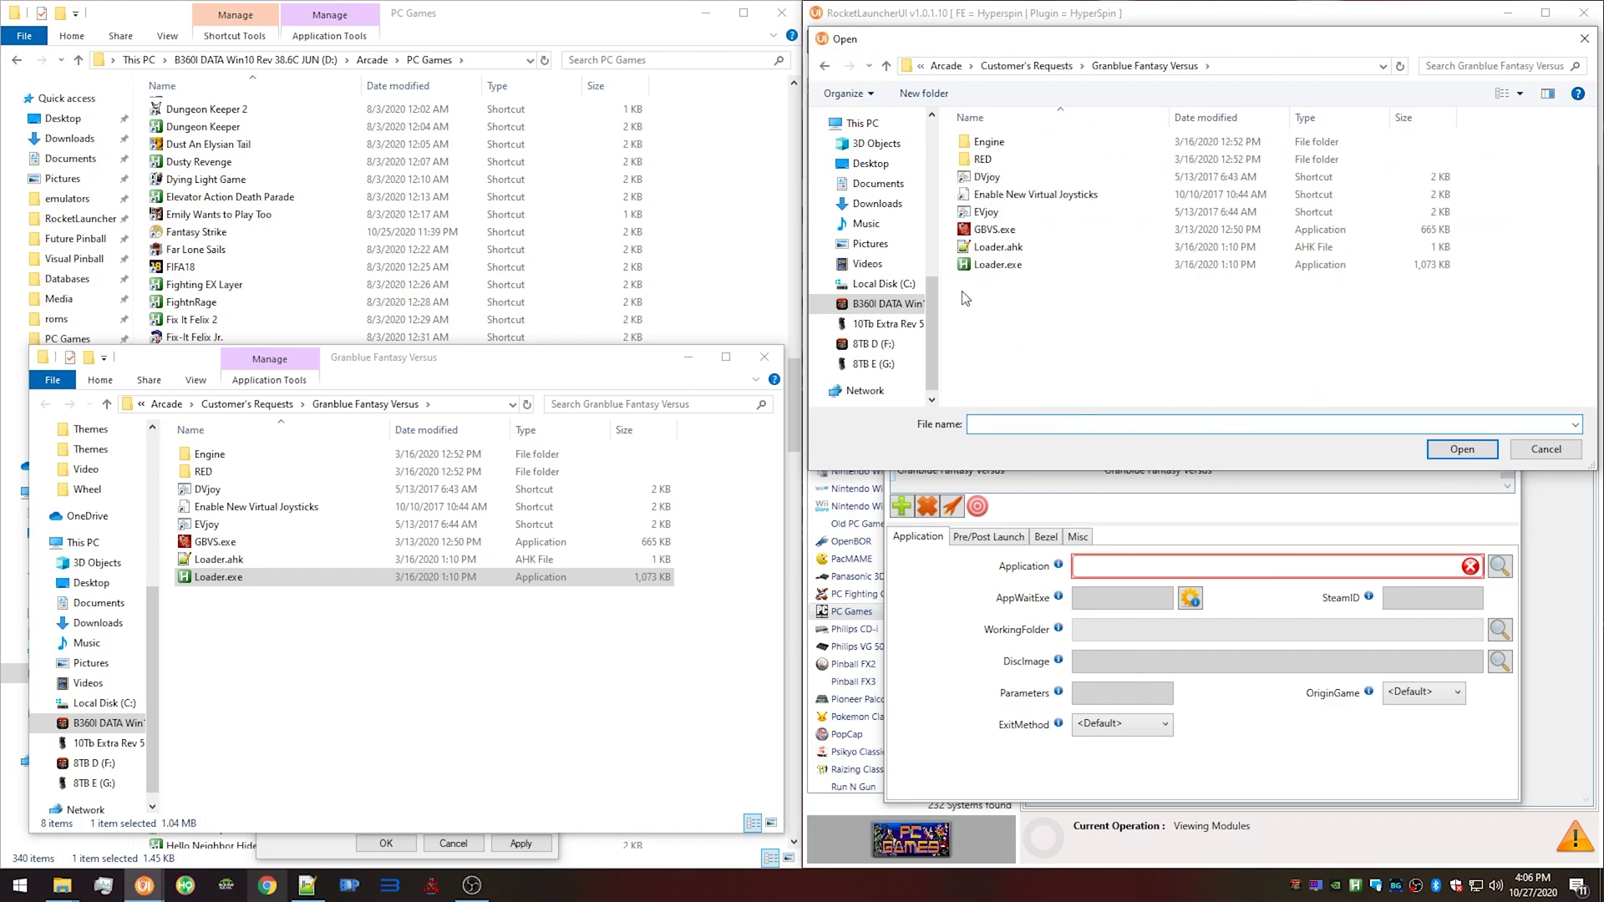
left_click(979, 265)
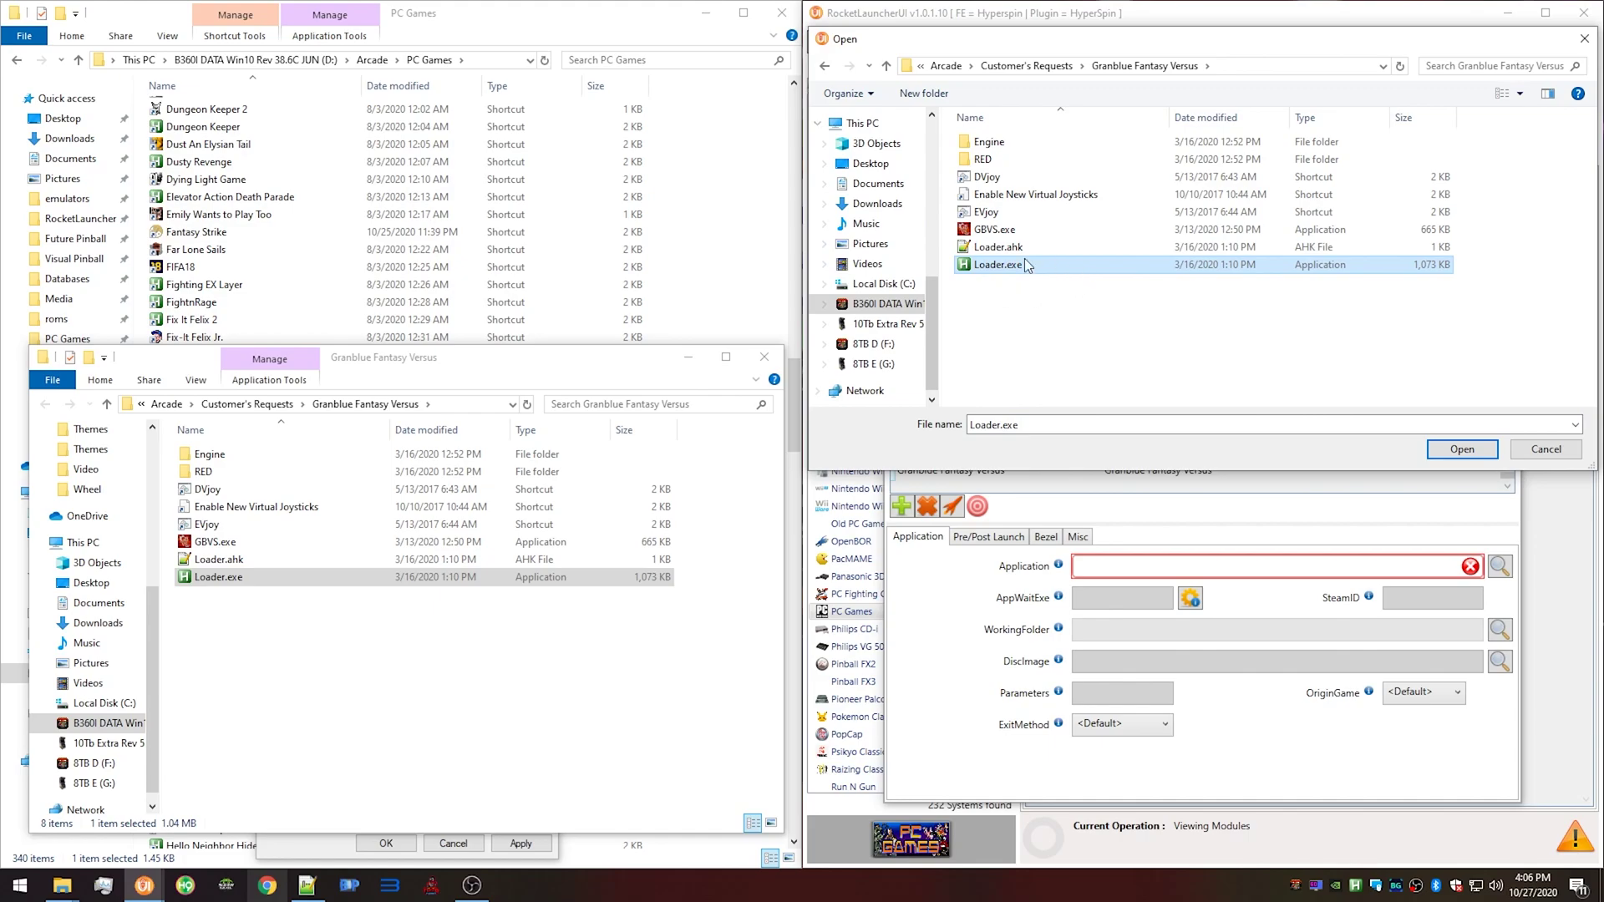
left_click(975, 234)
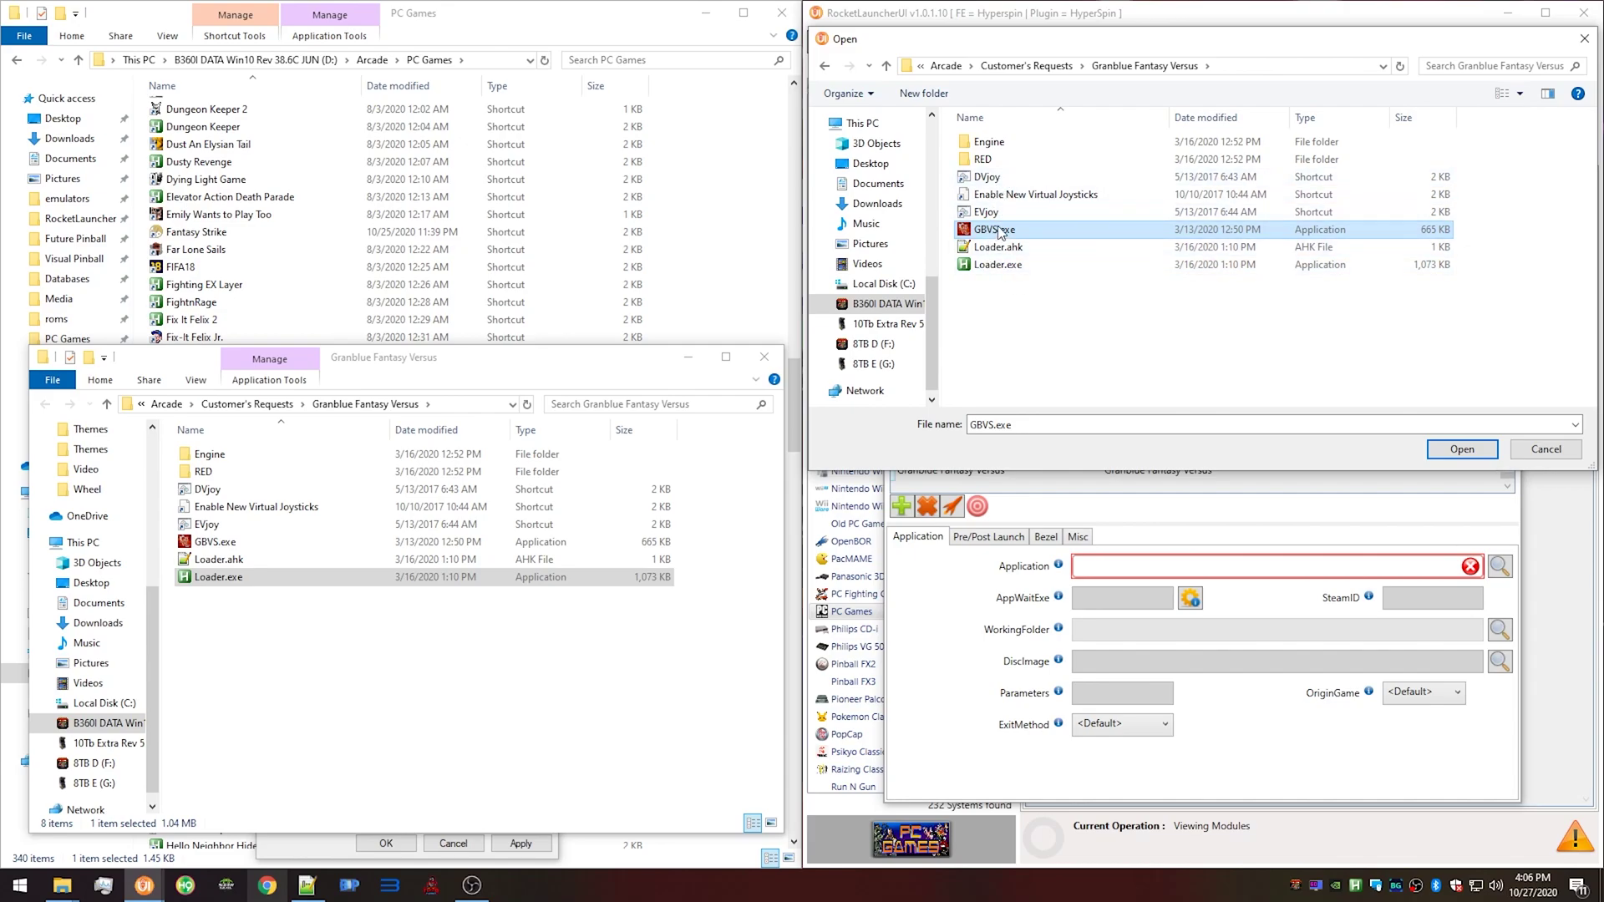
left_click(998, 264)
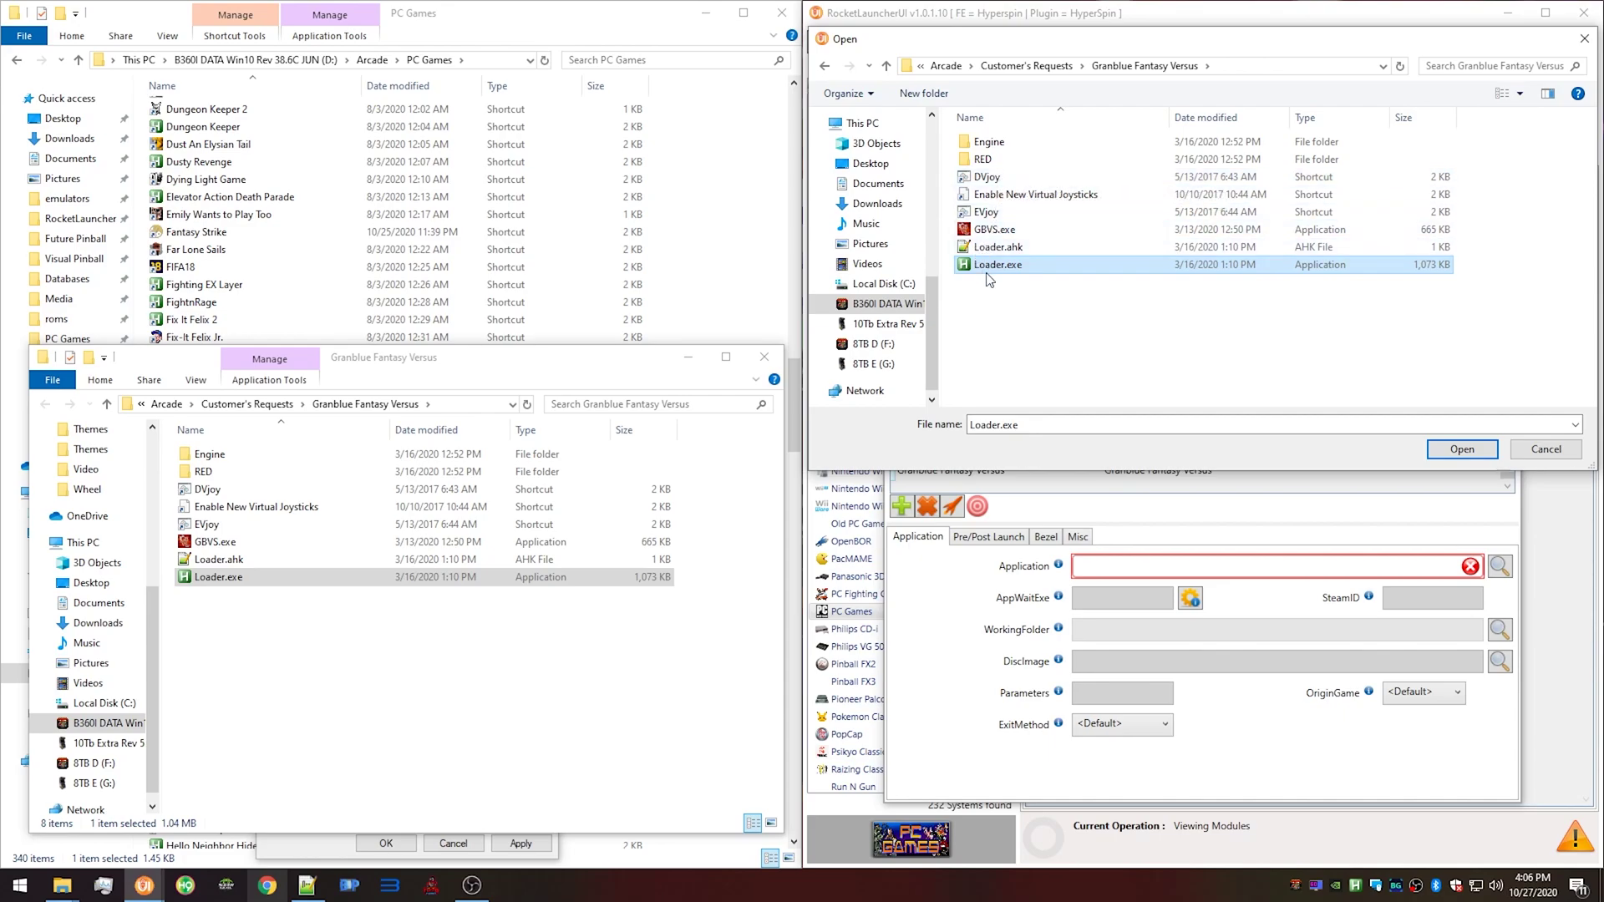
left_click(1462, 448)
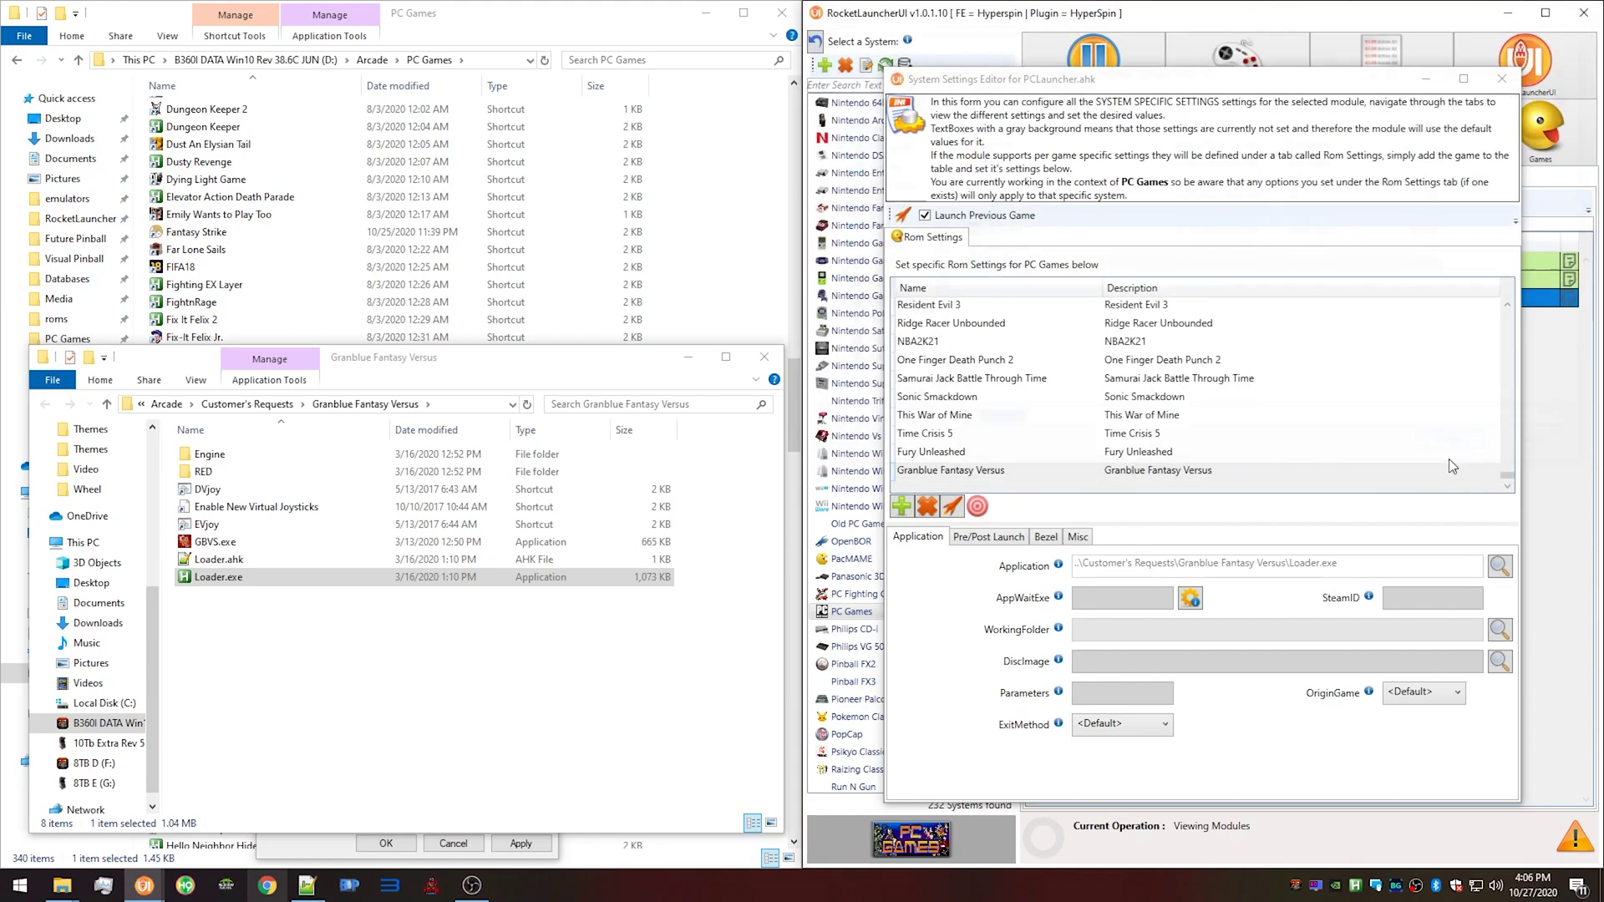
Set AppWaitExe to GBVS.exe by browsing directly to the file in D:\Arcade\Customer's Requests\Granblue Fantasy Versus.
left_click(1190, 600)
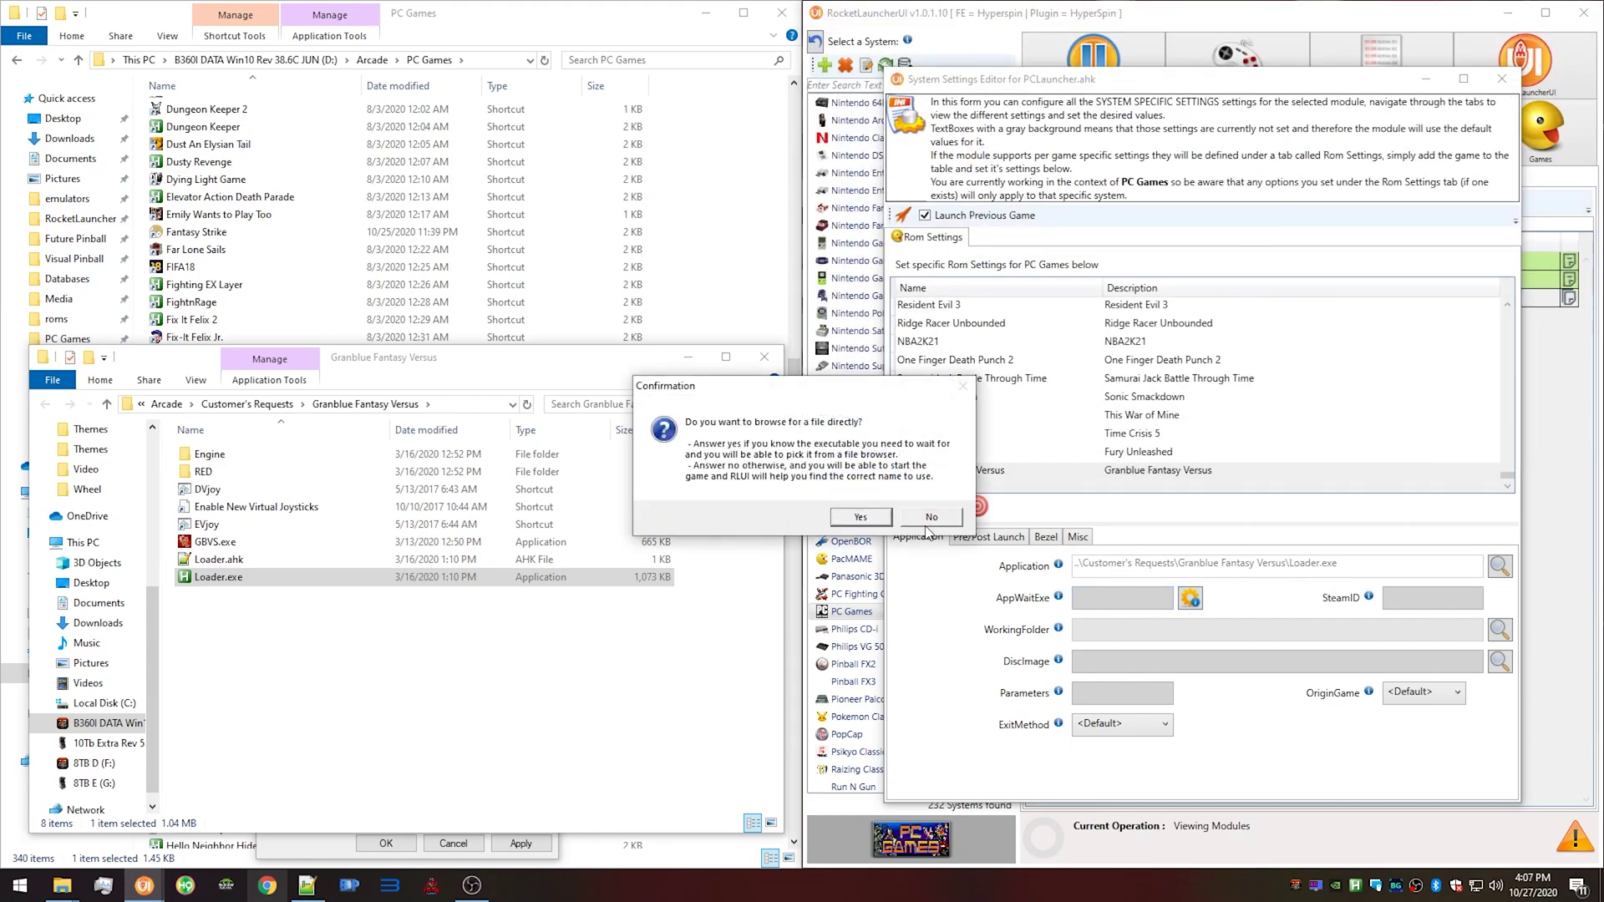
left_click(873, 517)
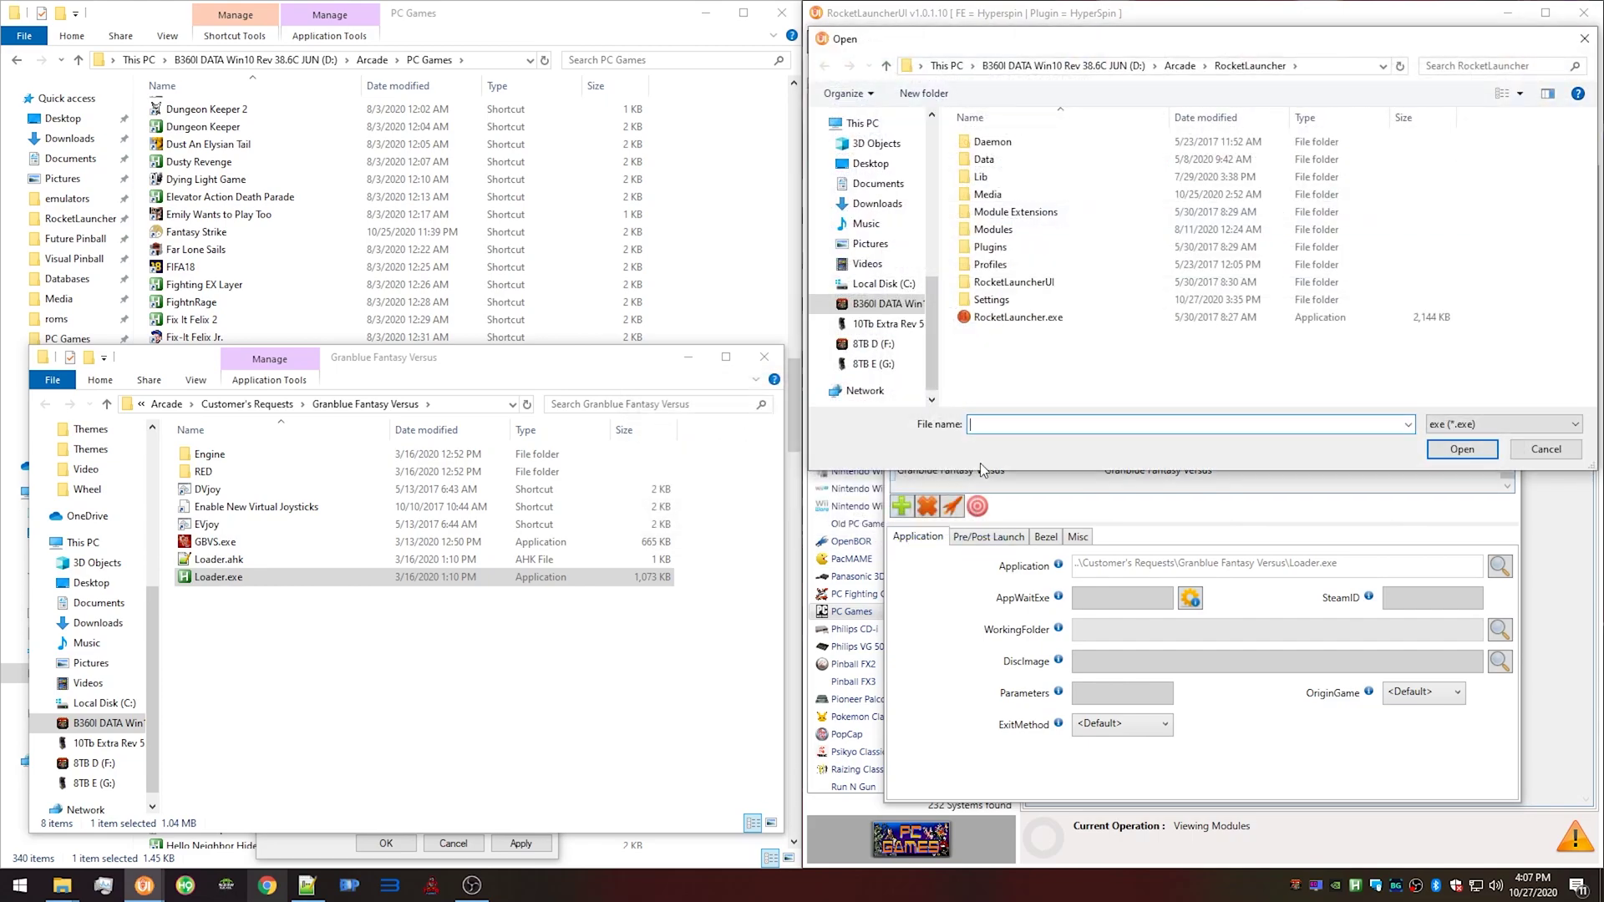
type("D:\\Arcade\\Customer's Requests\\Granblue Fantasy Versus")
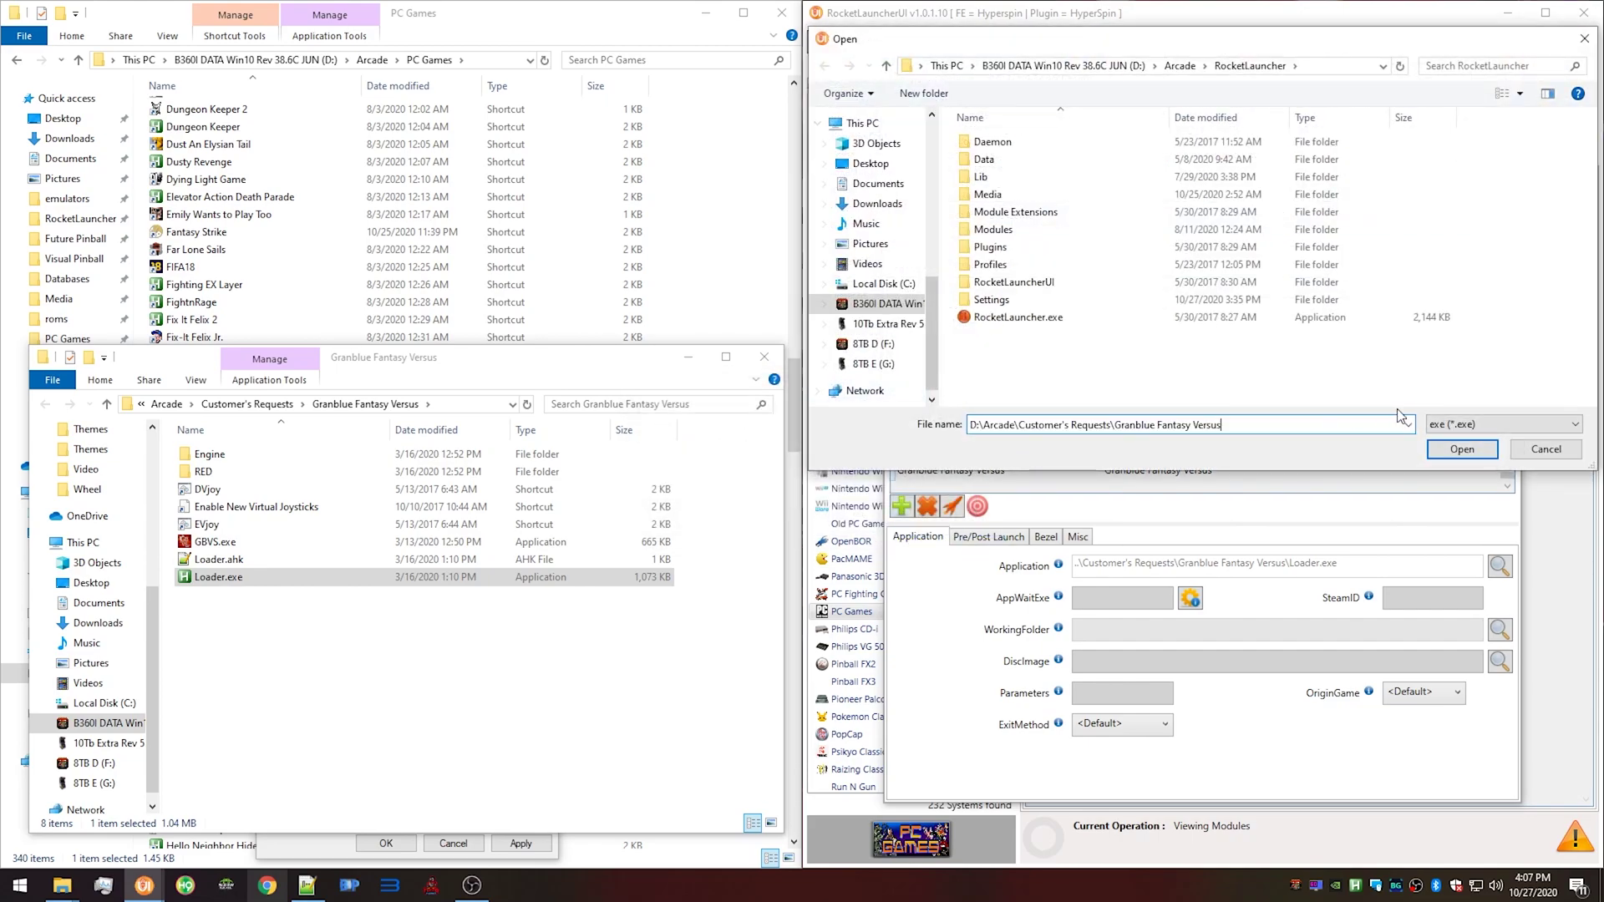
left_click(1460, 451)
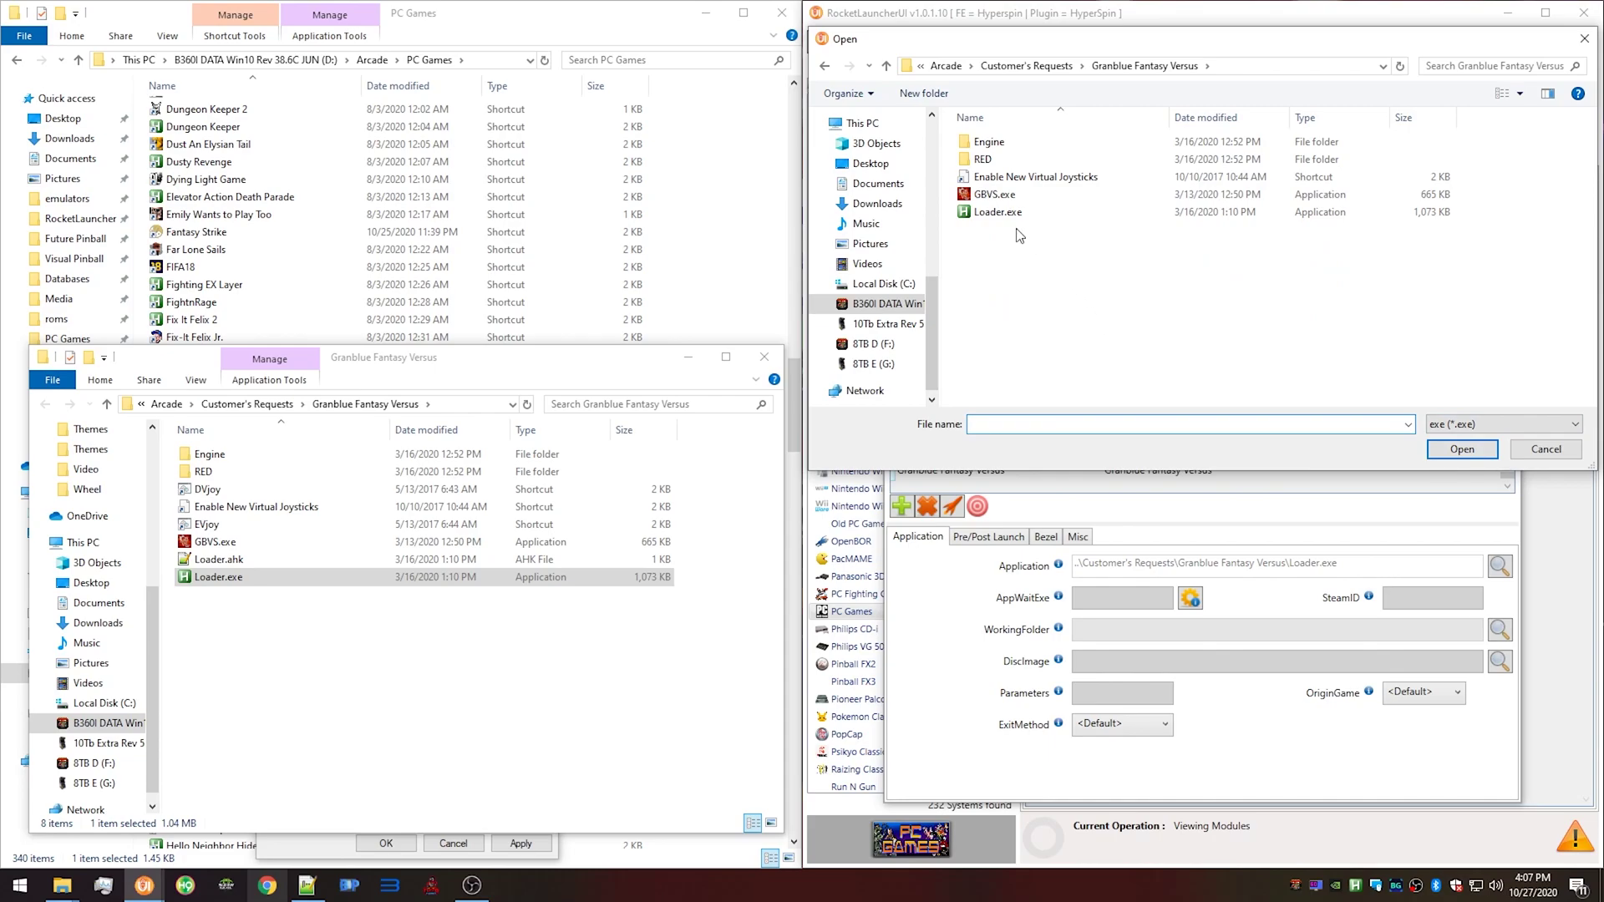
left_click(975, 198)
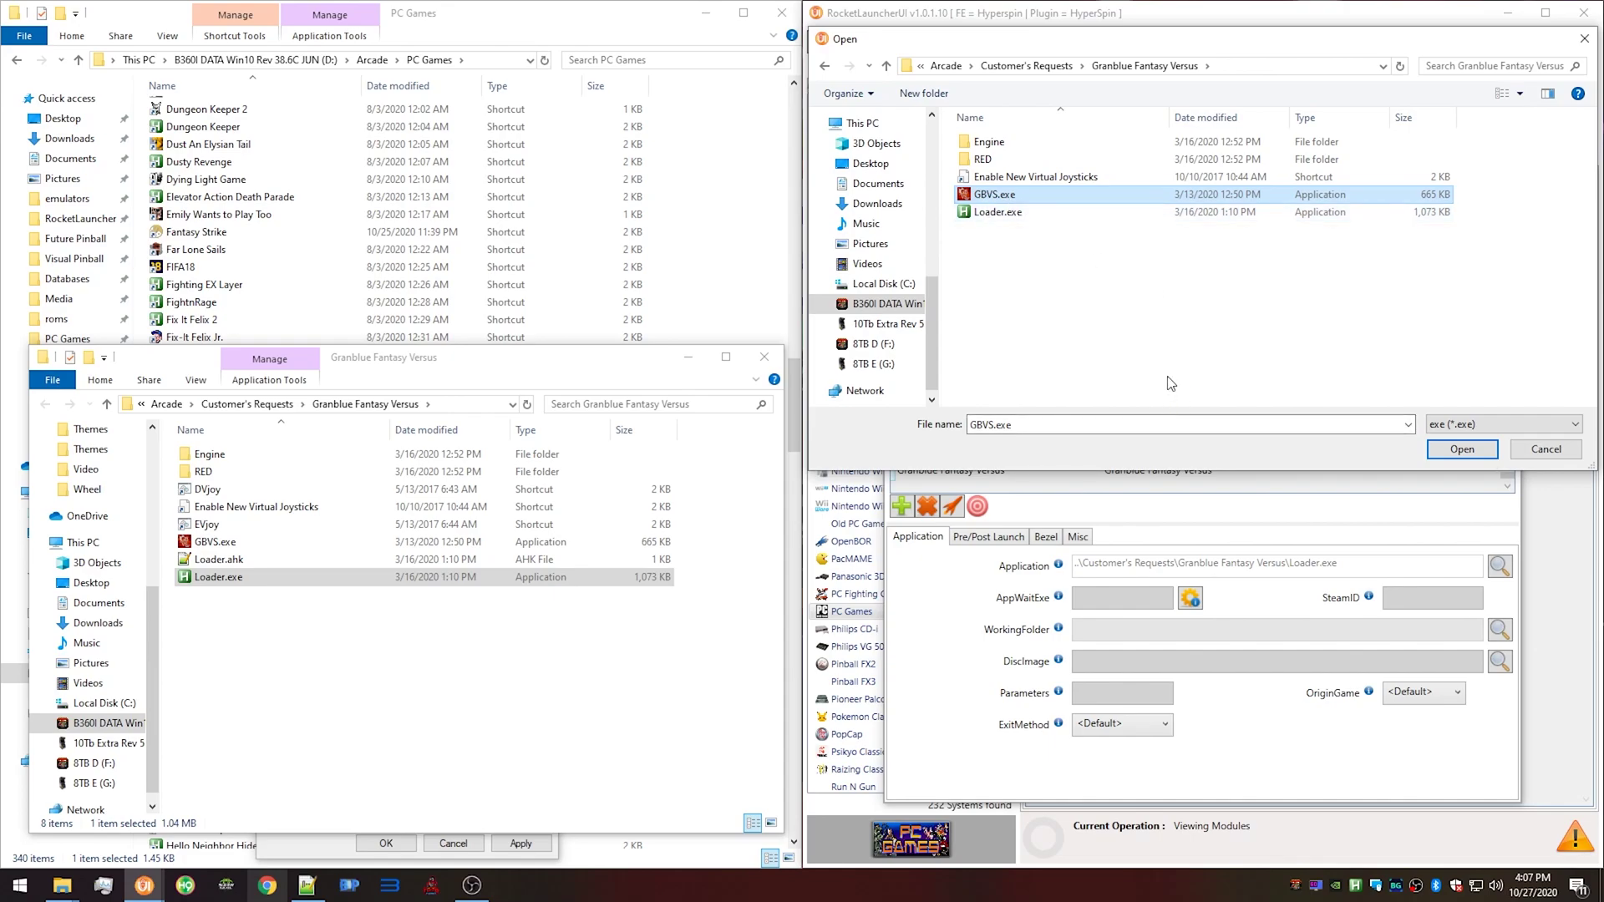
left_click(1459, 456)
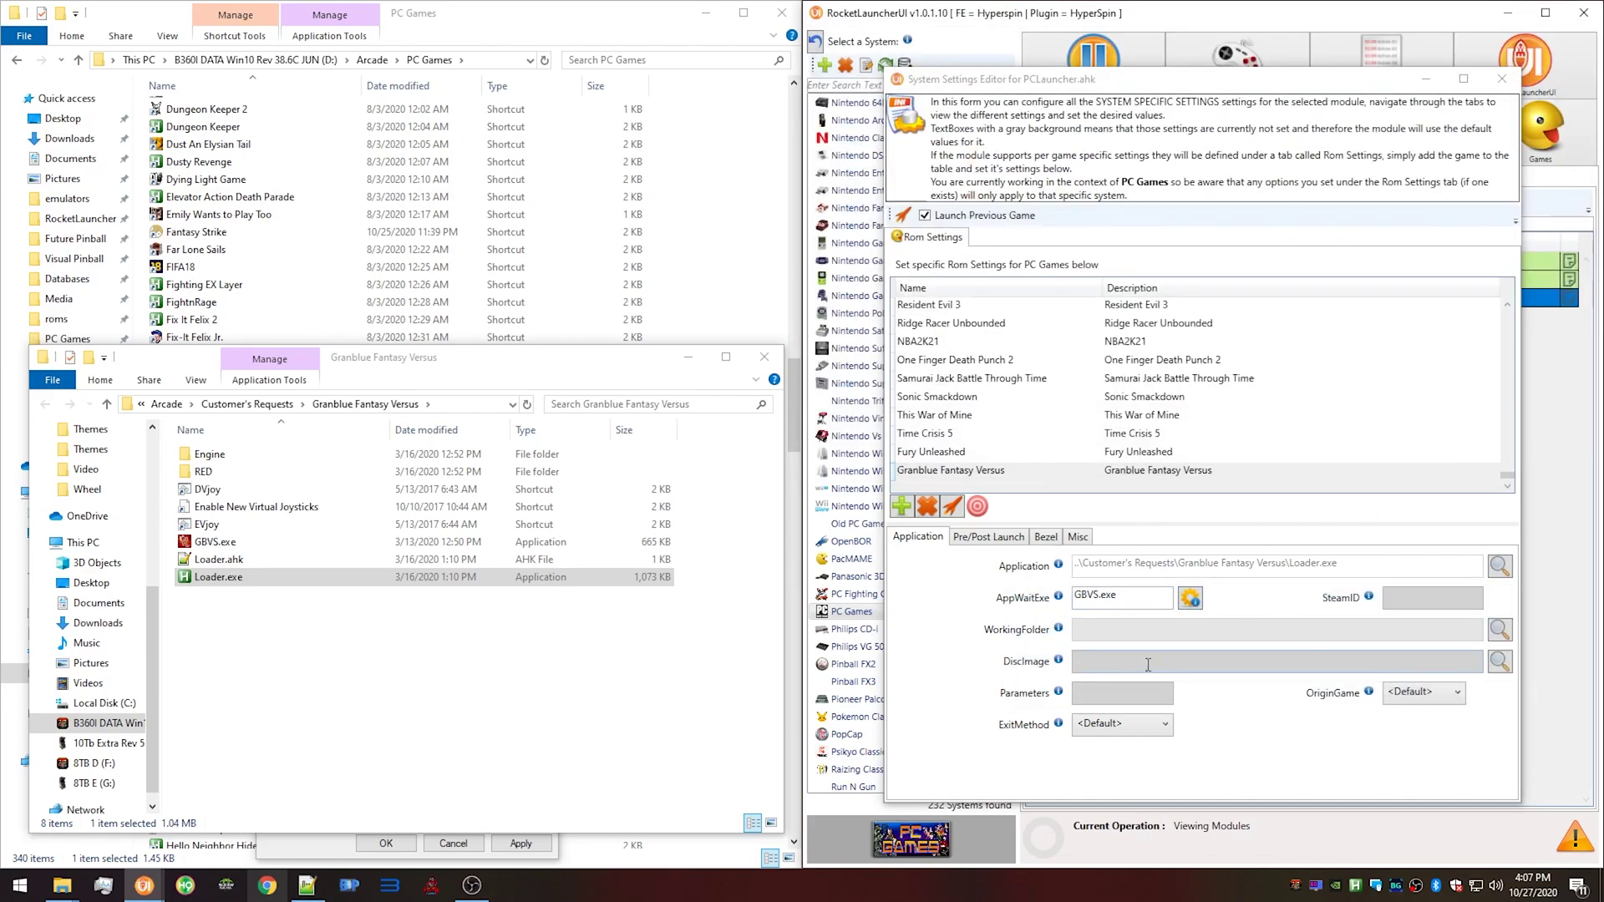
Test-launch Granblue Fantasy Versus through RocketLauncher, continue past its title screen, and return to the desktop.
left_click(953, 503)
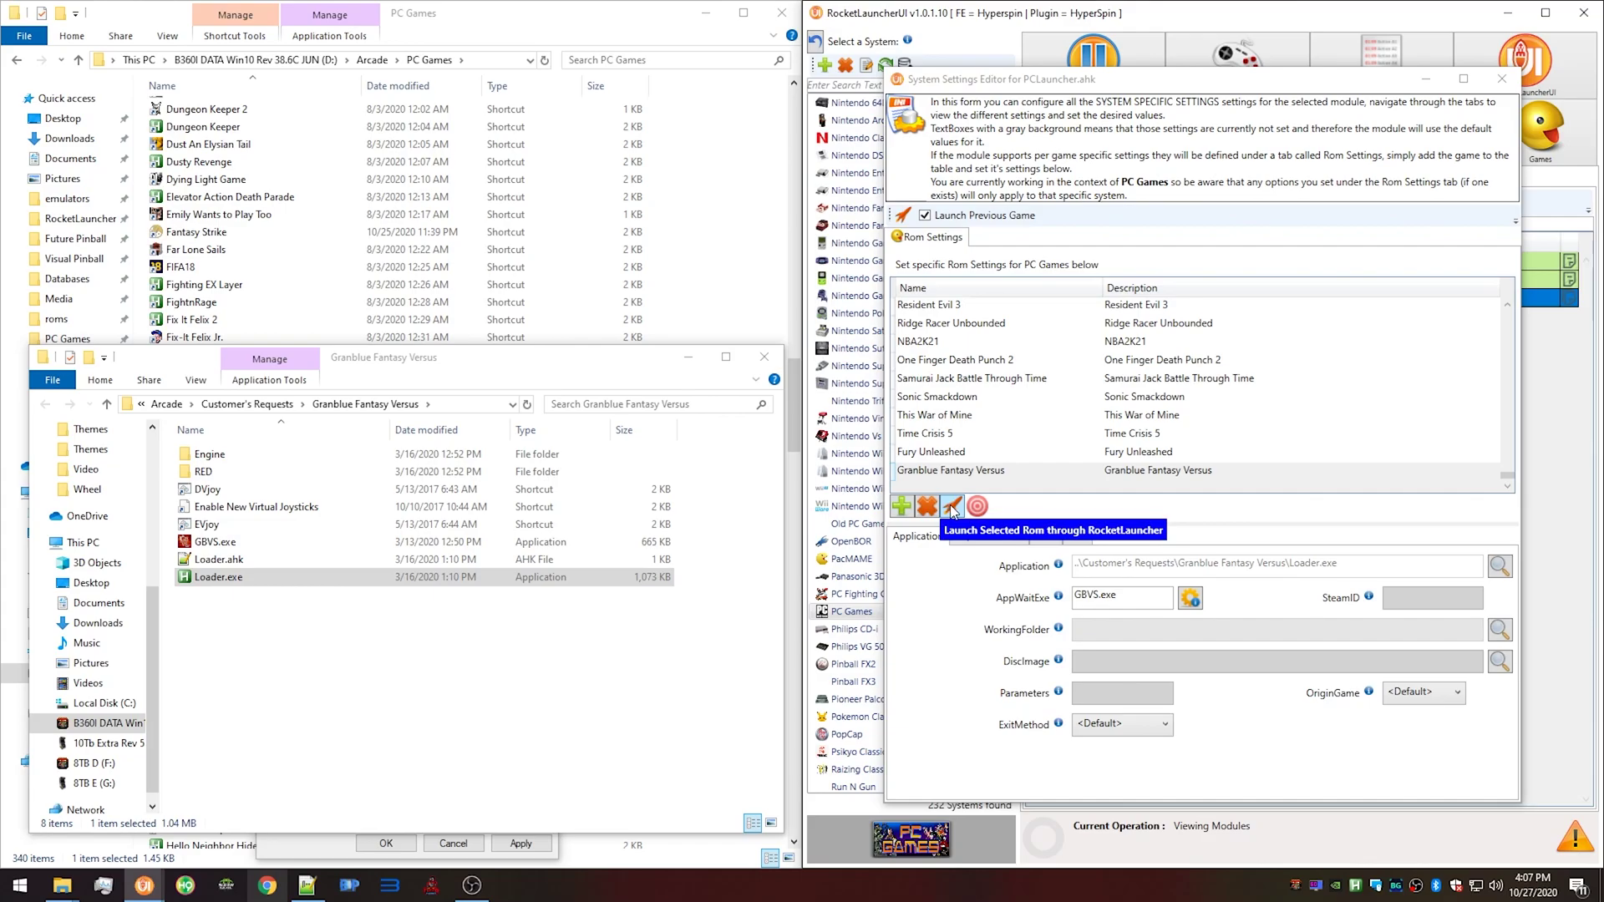
left_click(953, 506)
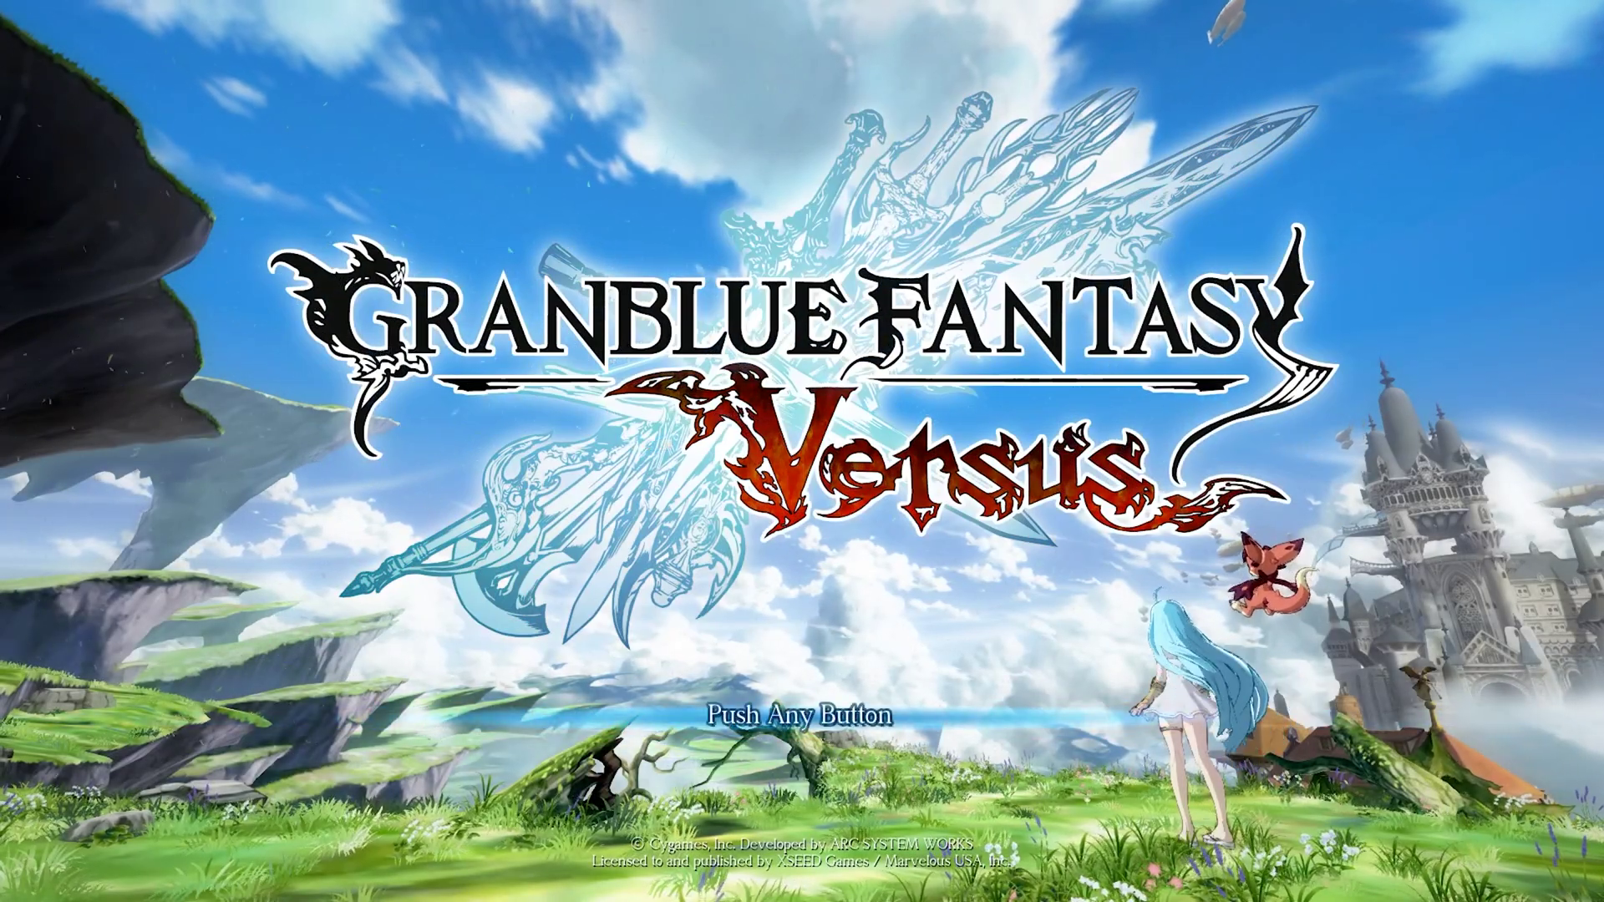
key("Return")
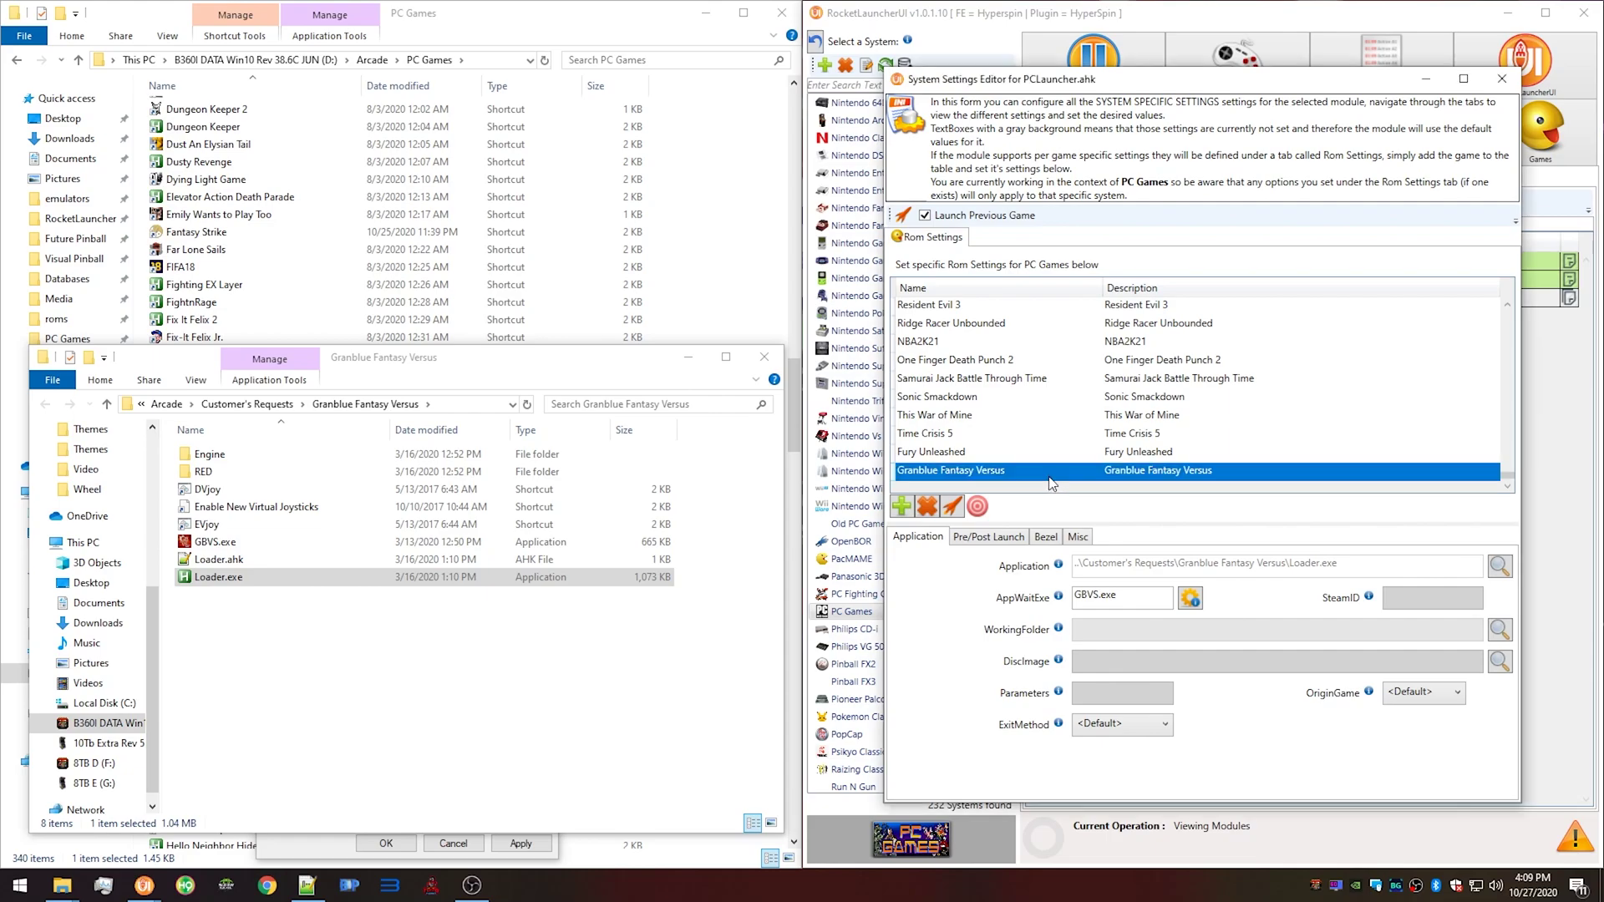
left_click(226, 884)
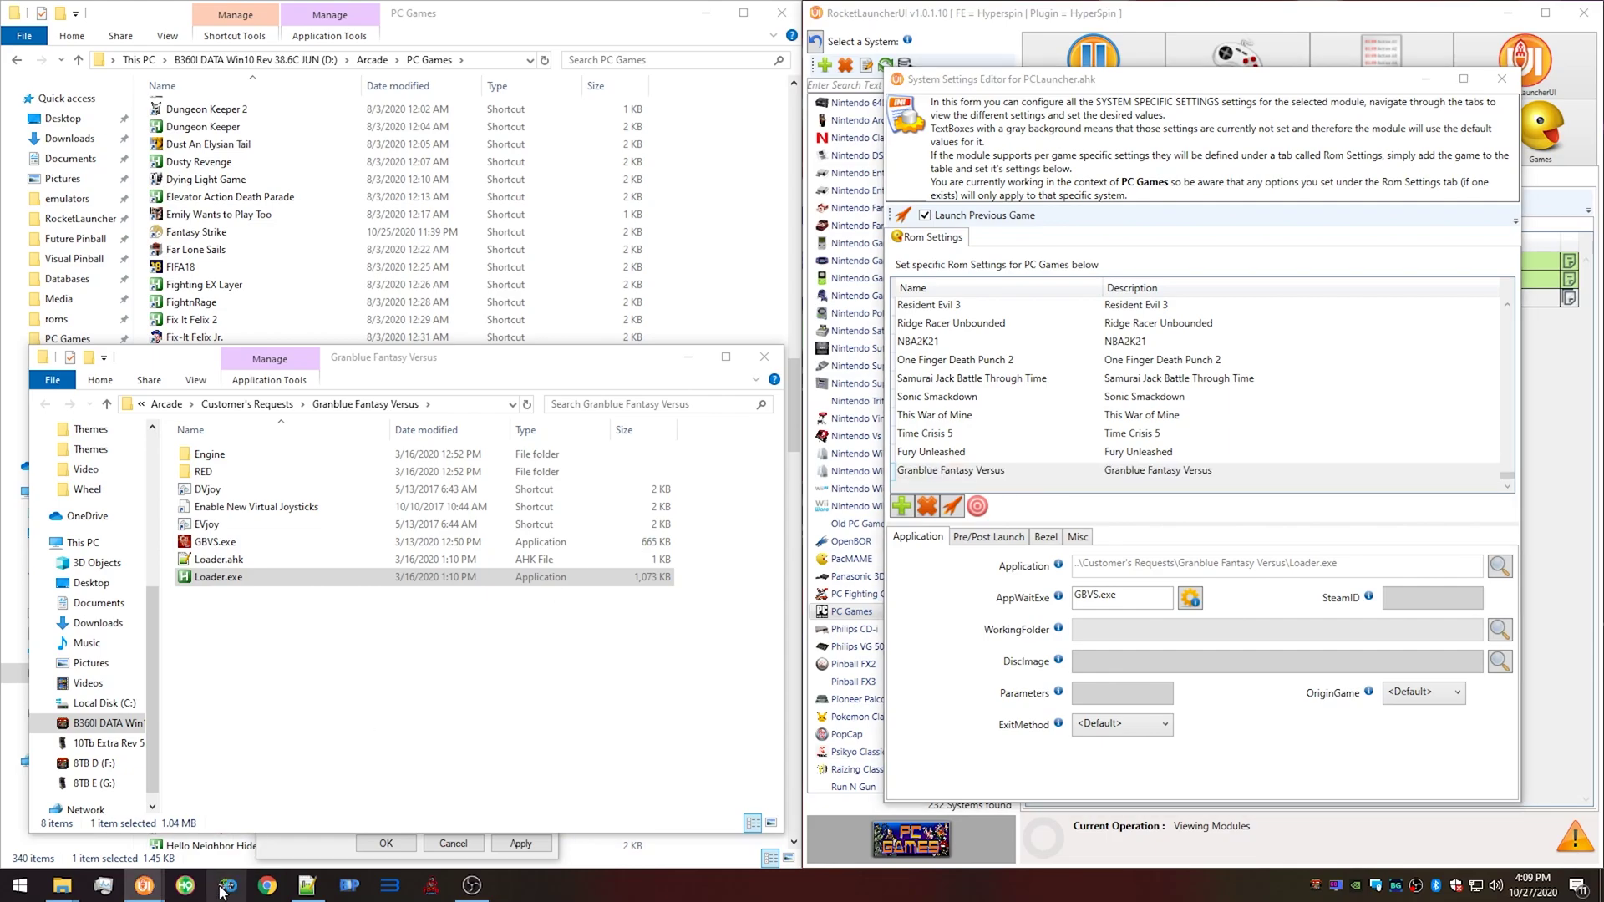